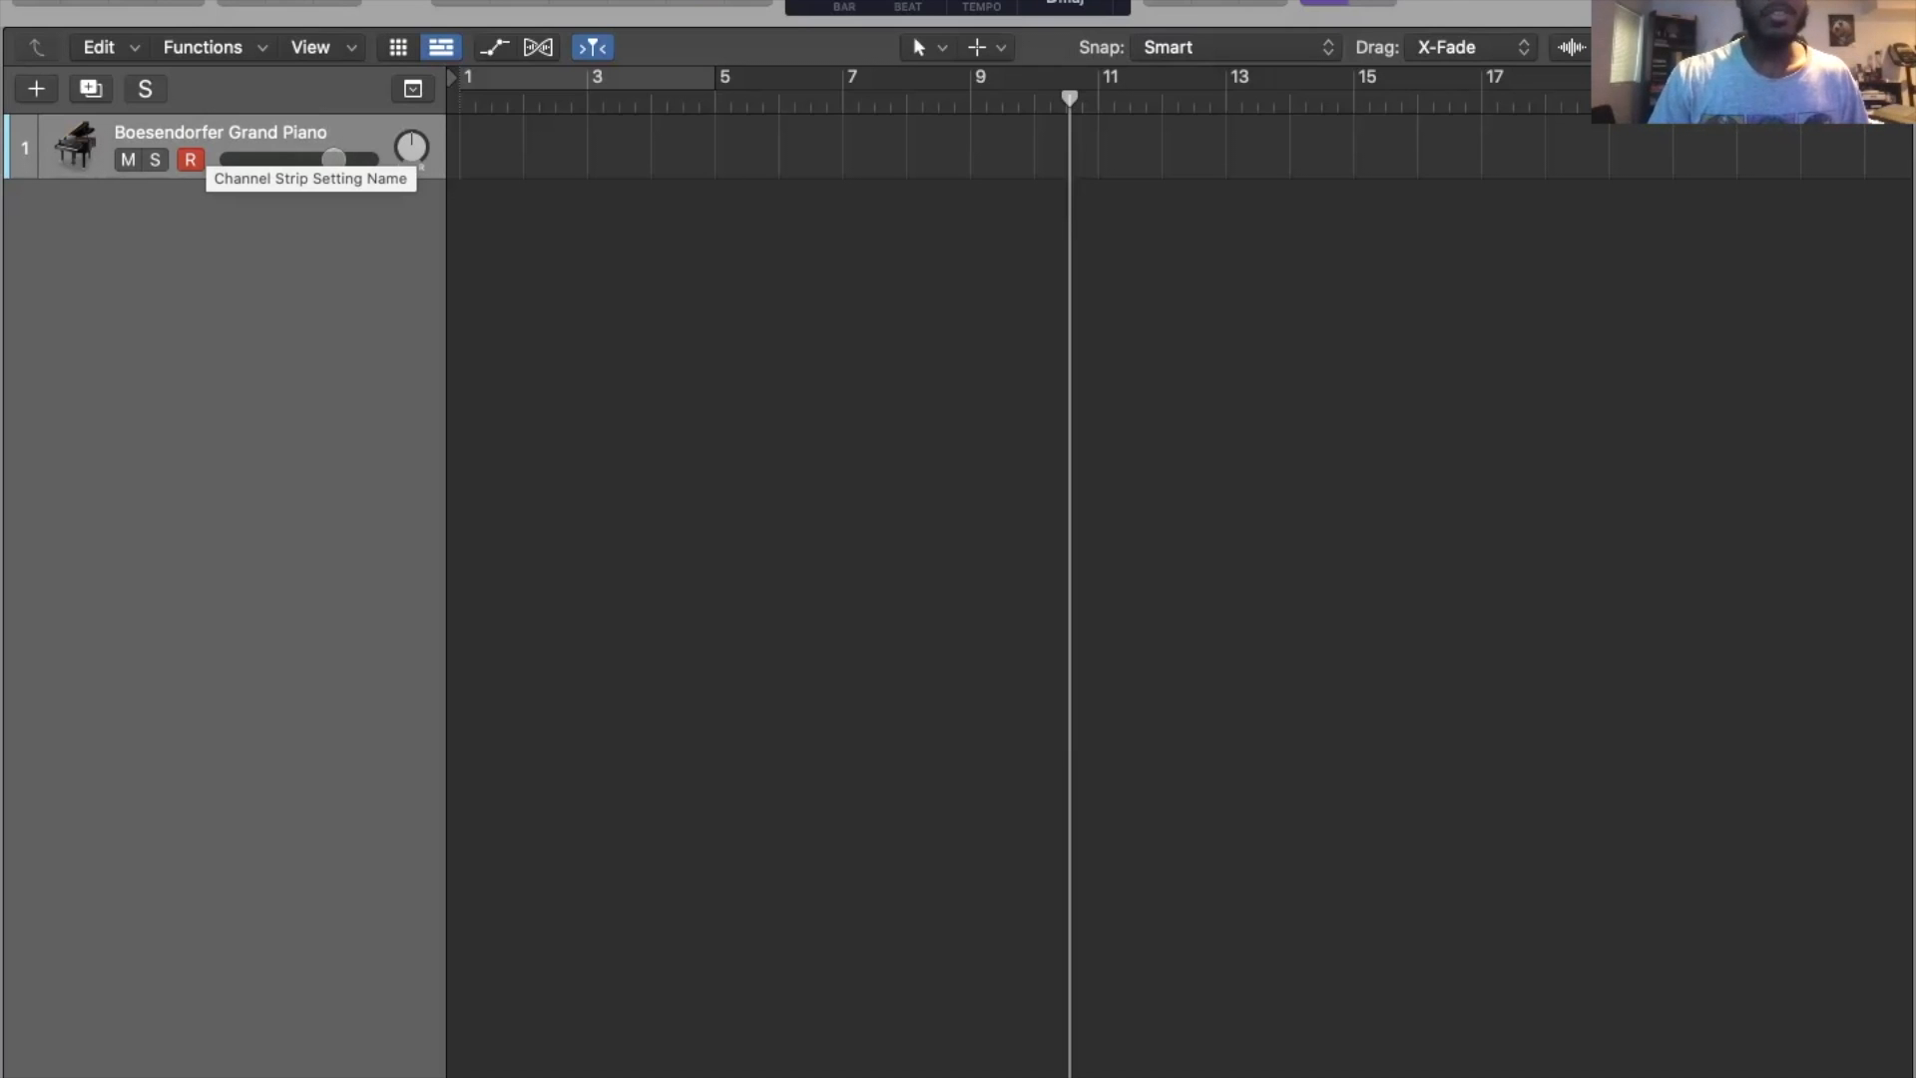
- Return the playhead to the project start and change the grand piano track's sound to Steinway Grand Piano
key(Return)
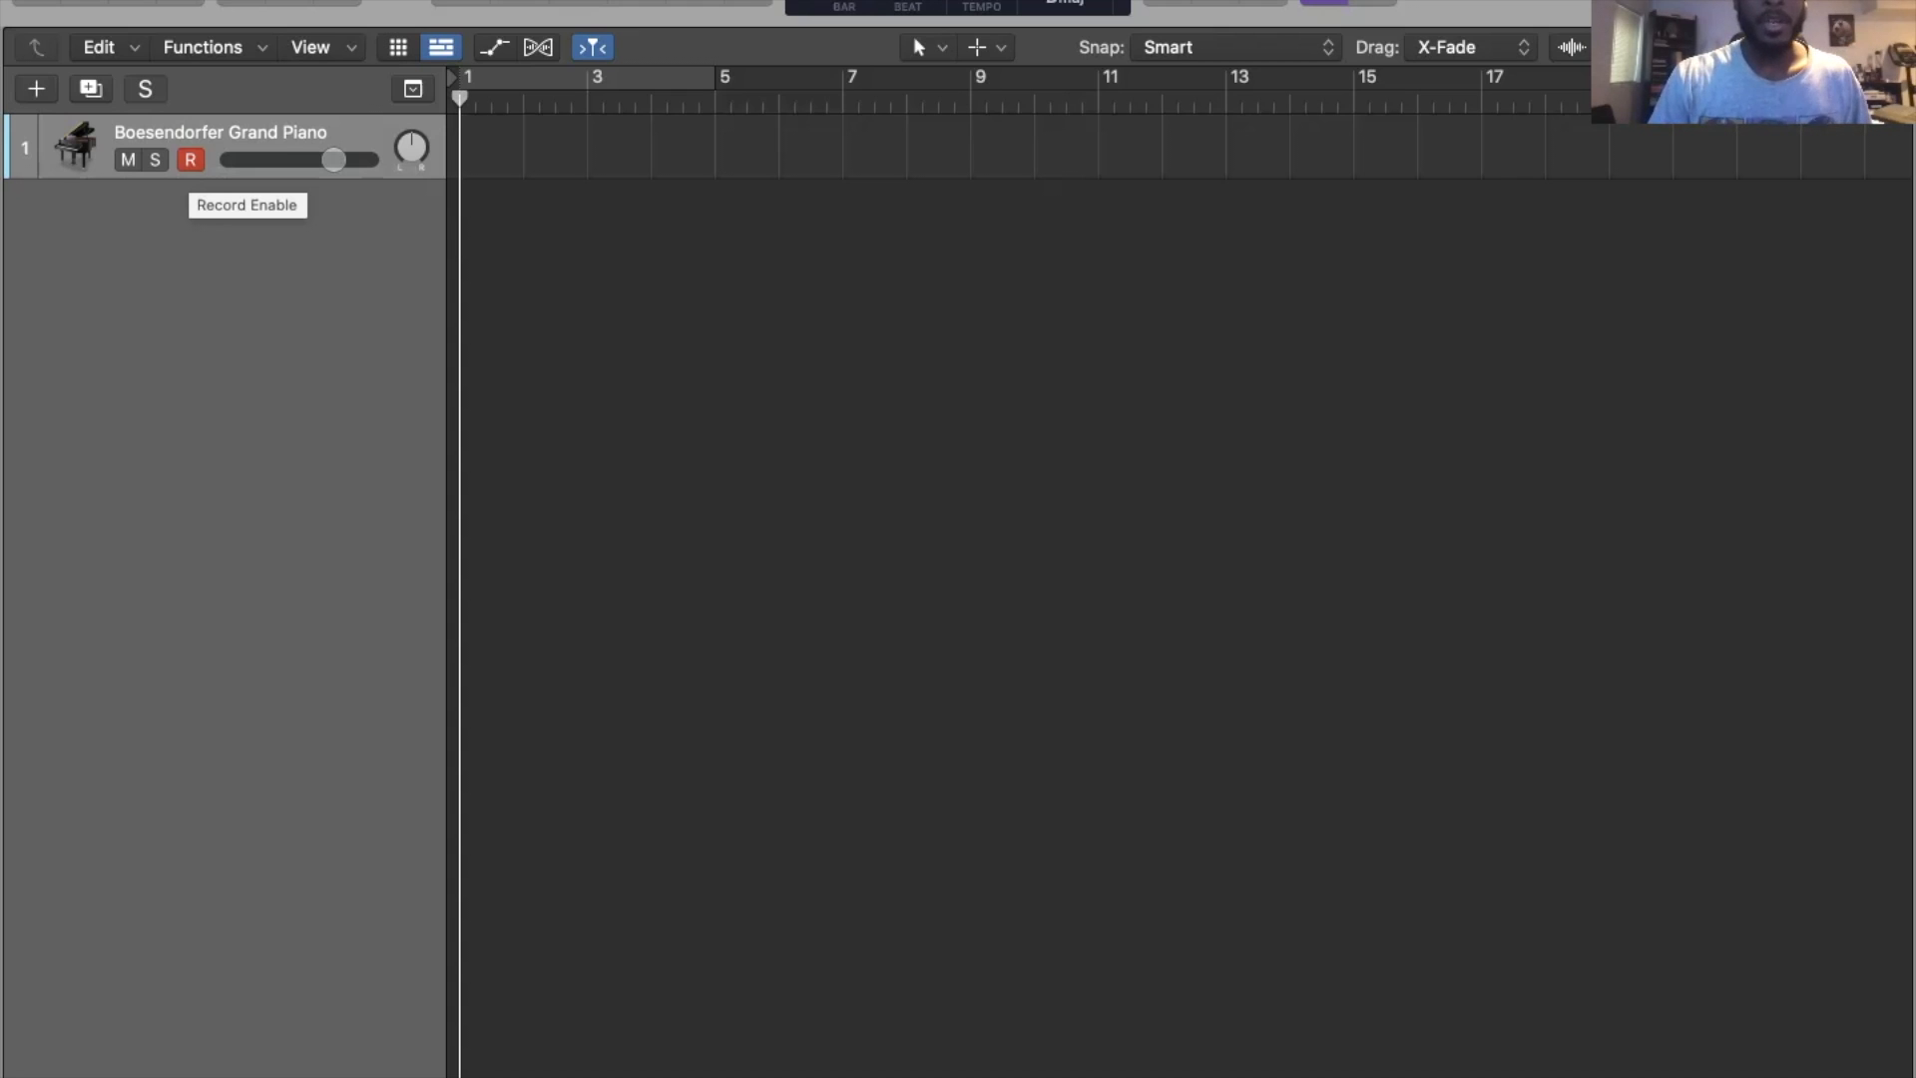
click(191, 160)
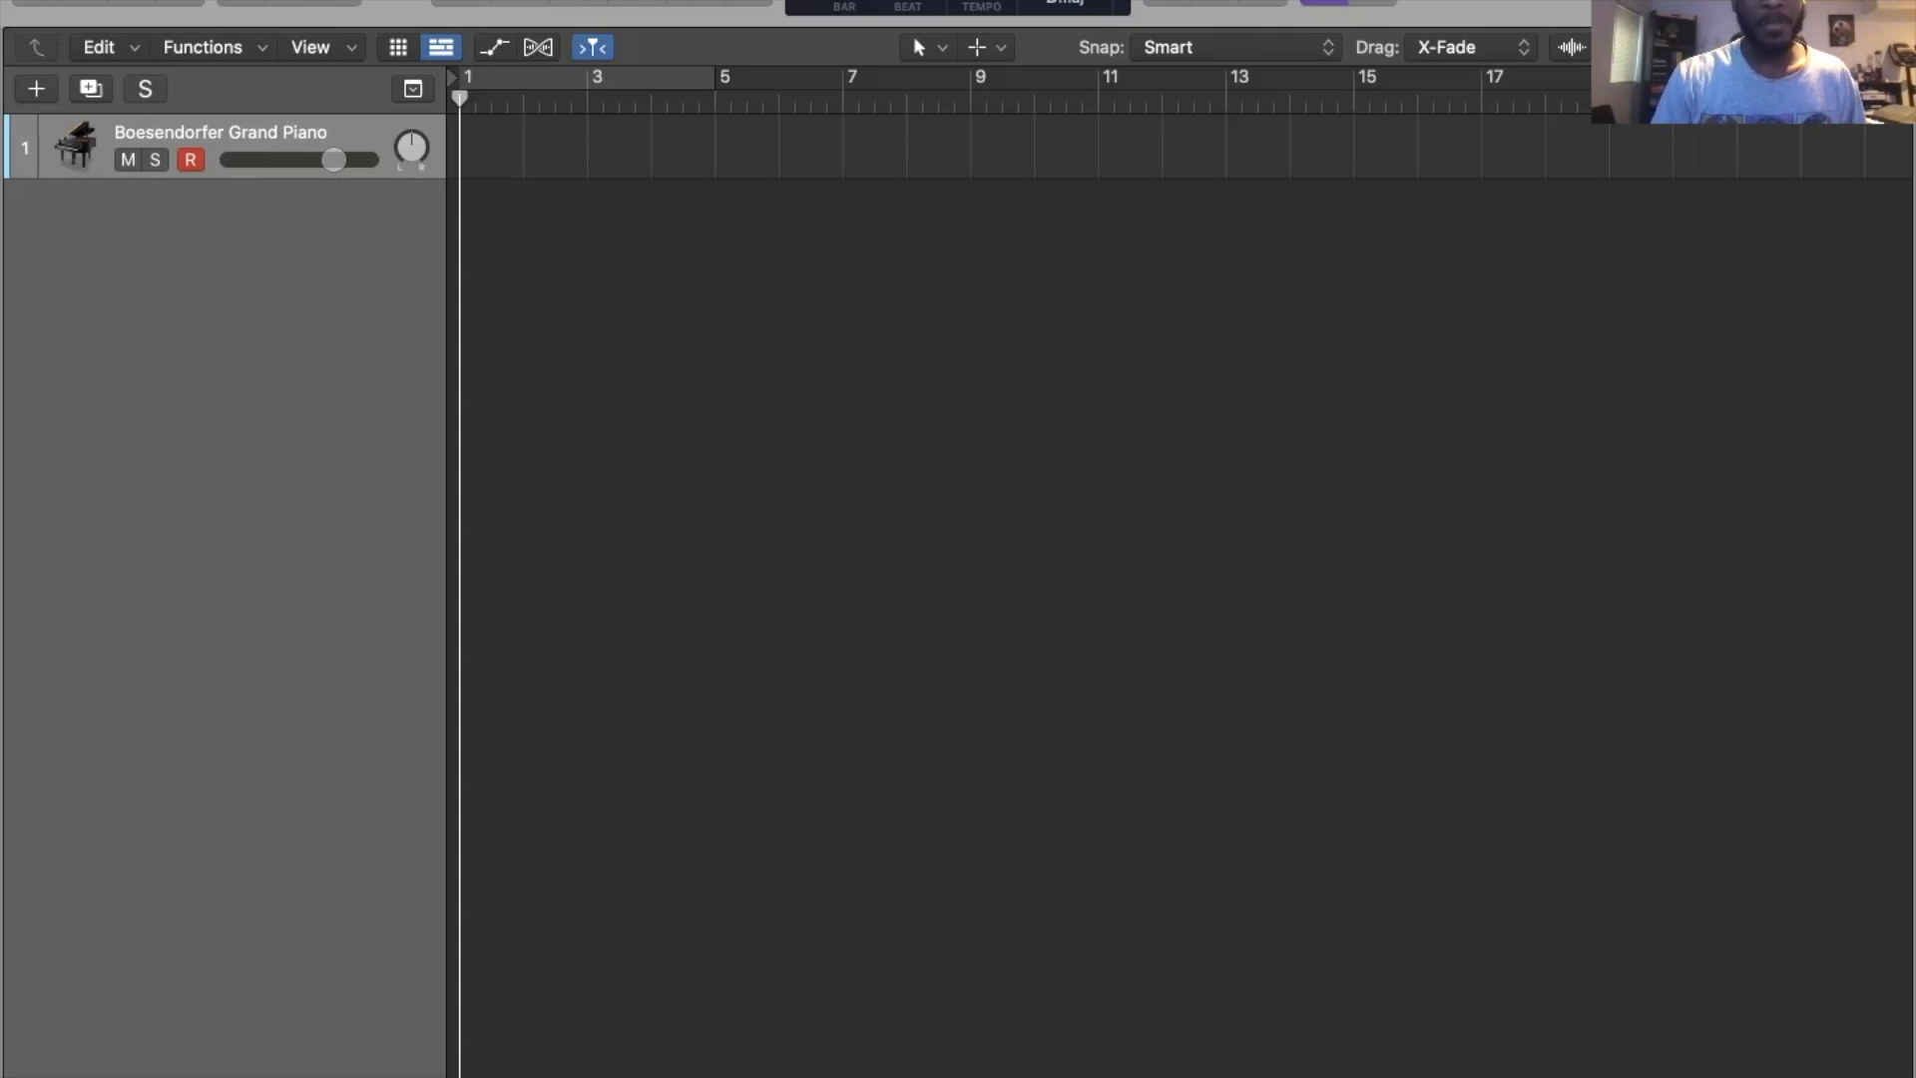
click(36, 2)
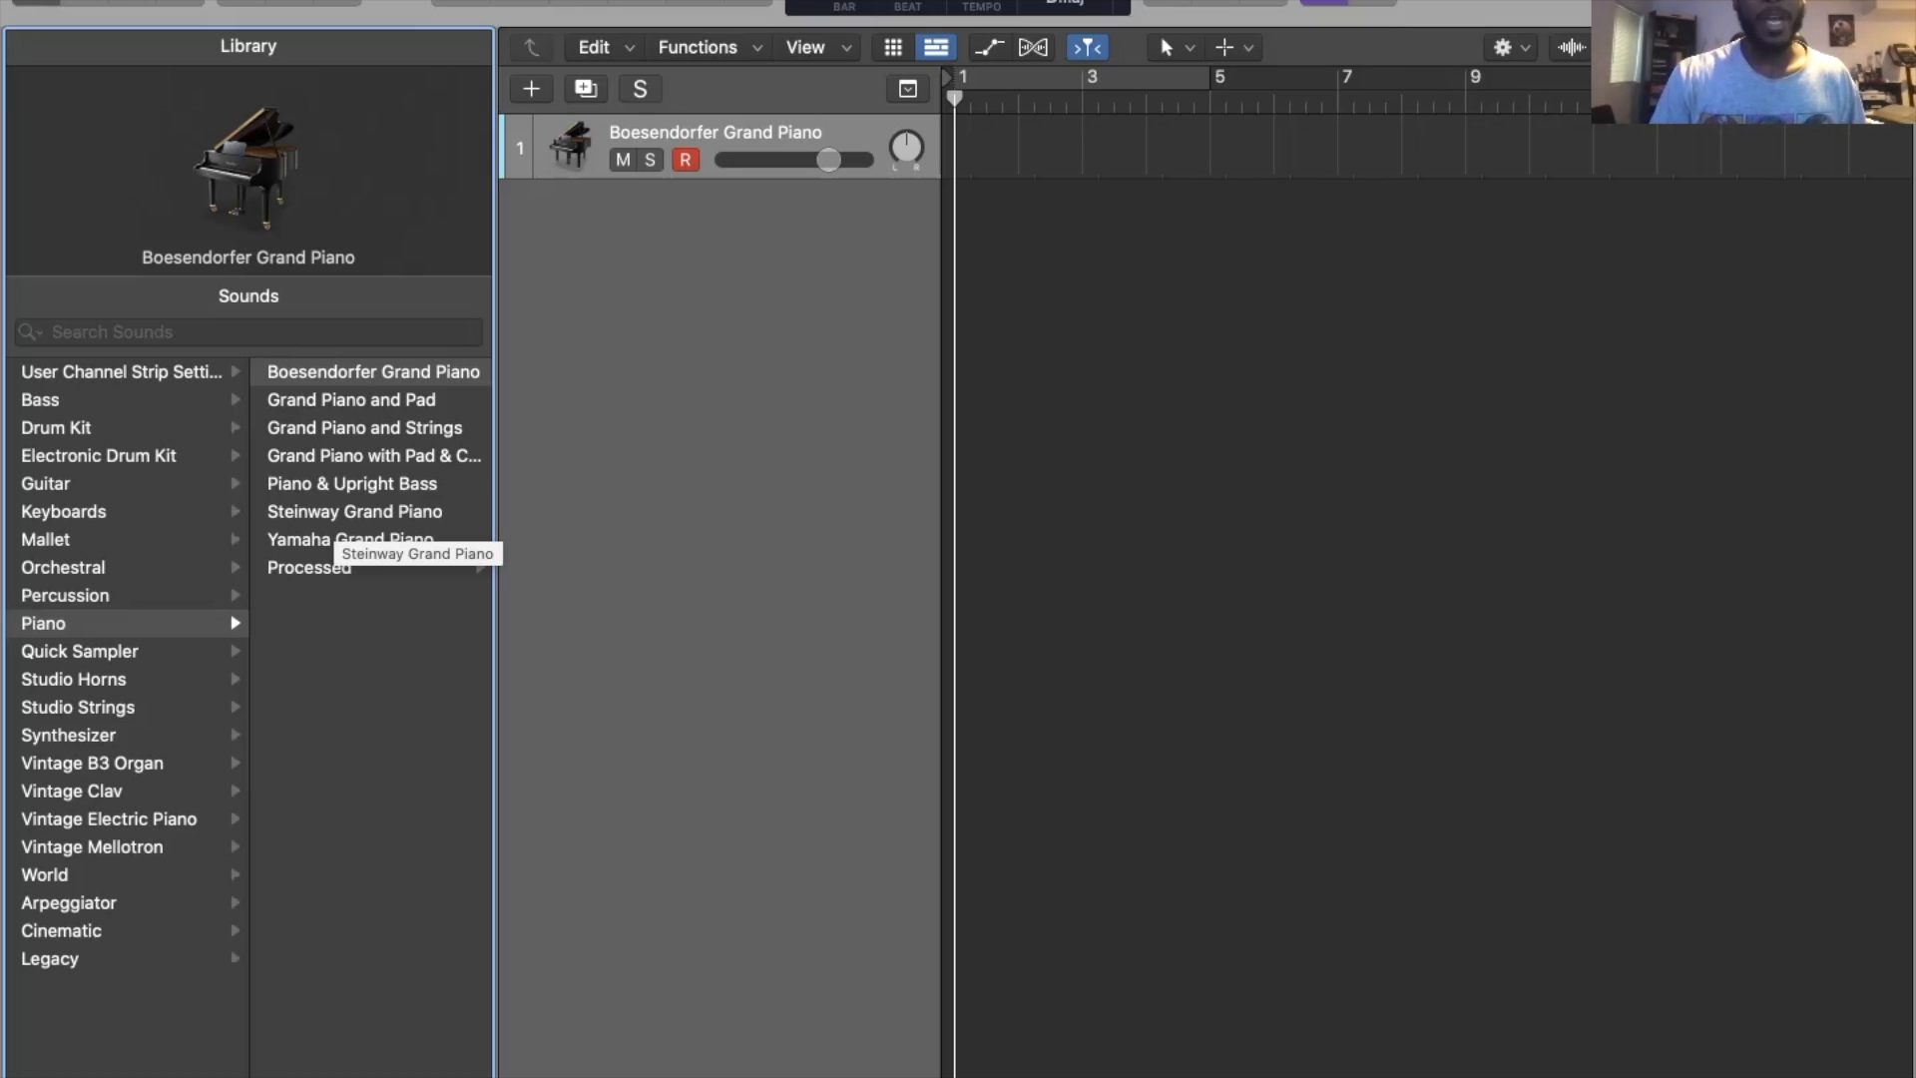
click(339, 513)
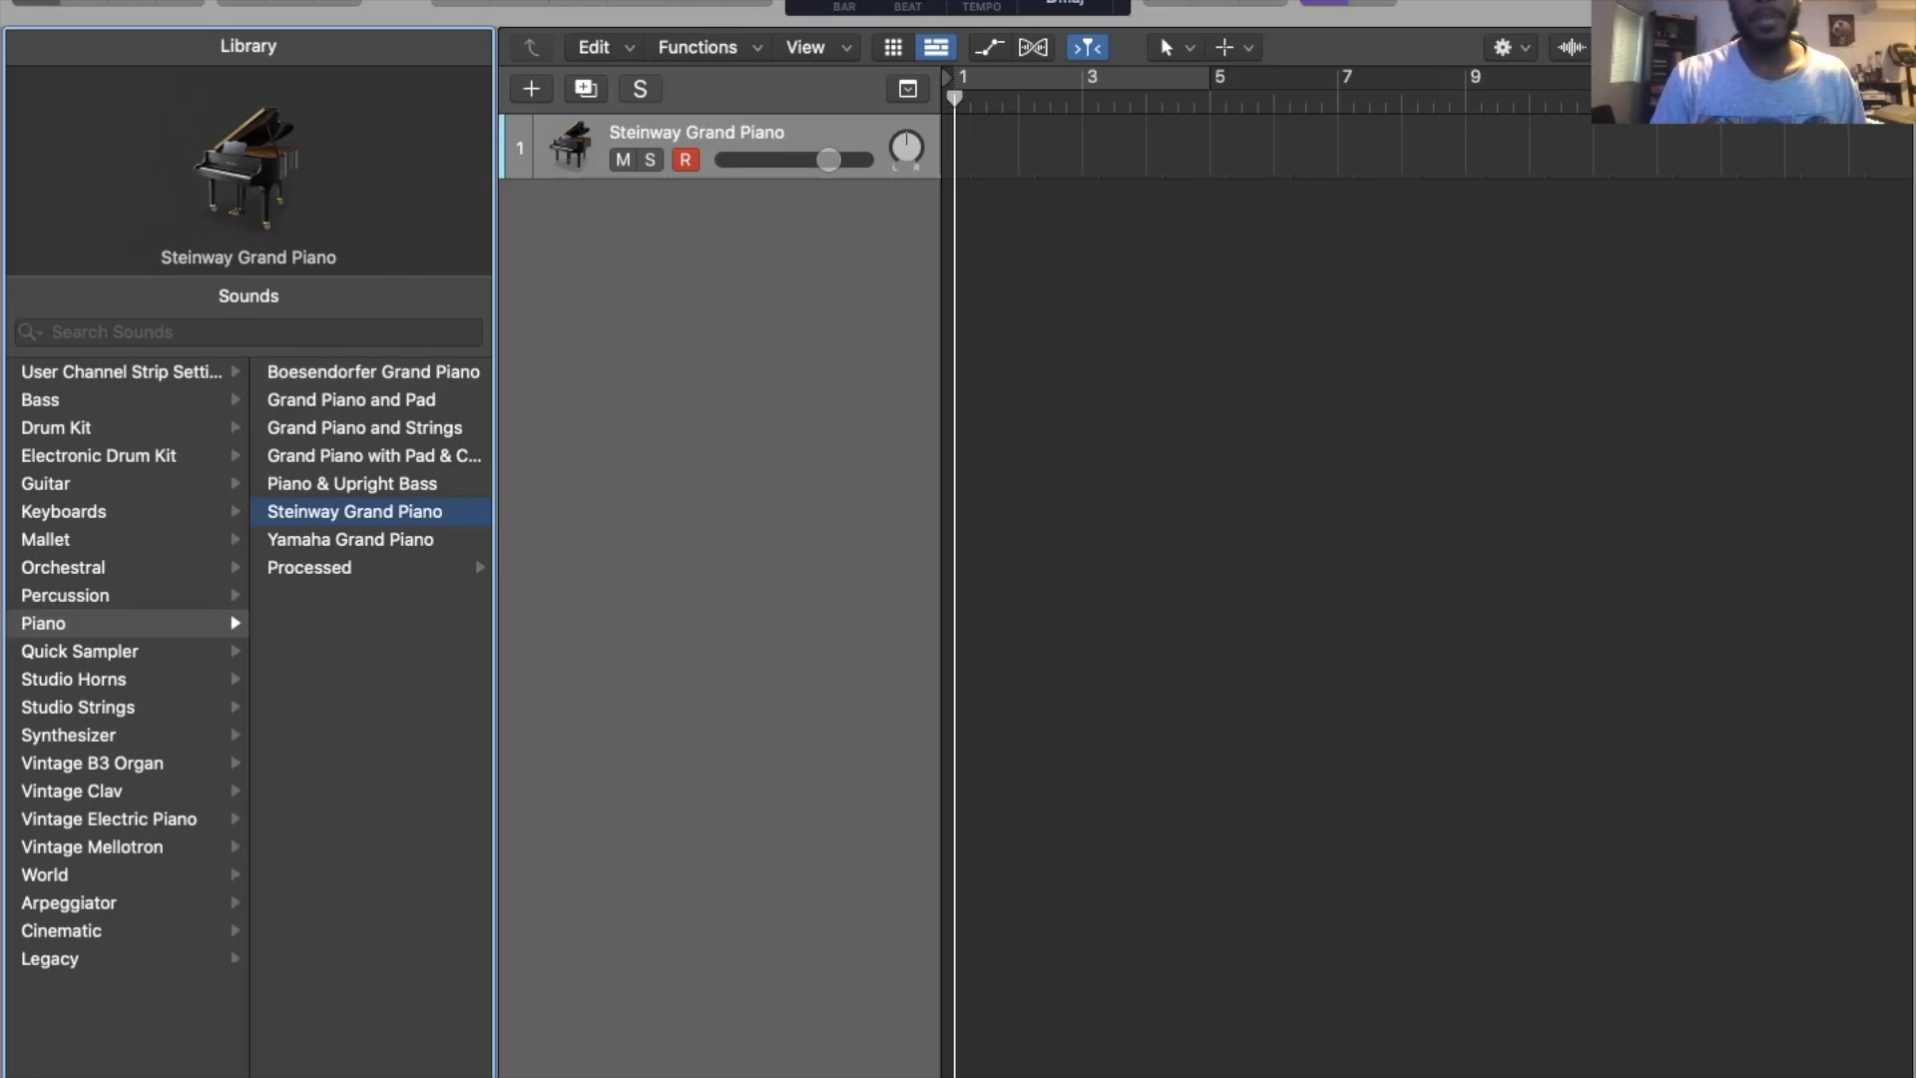
key(y)
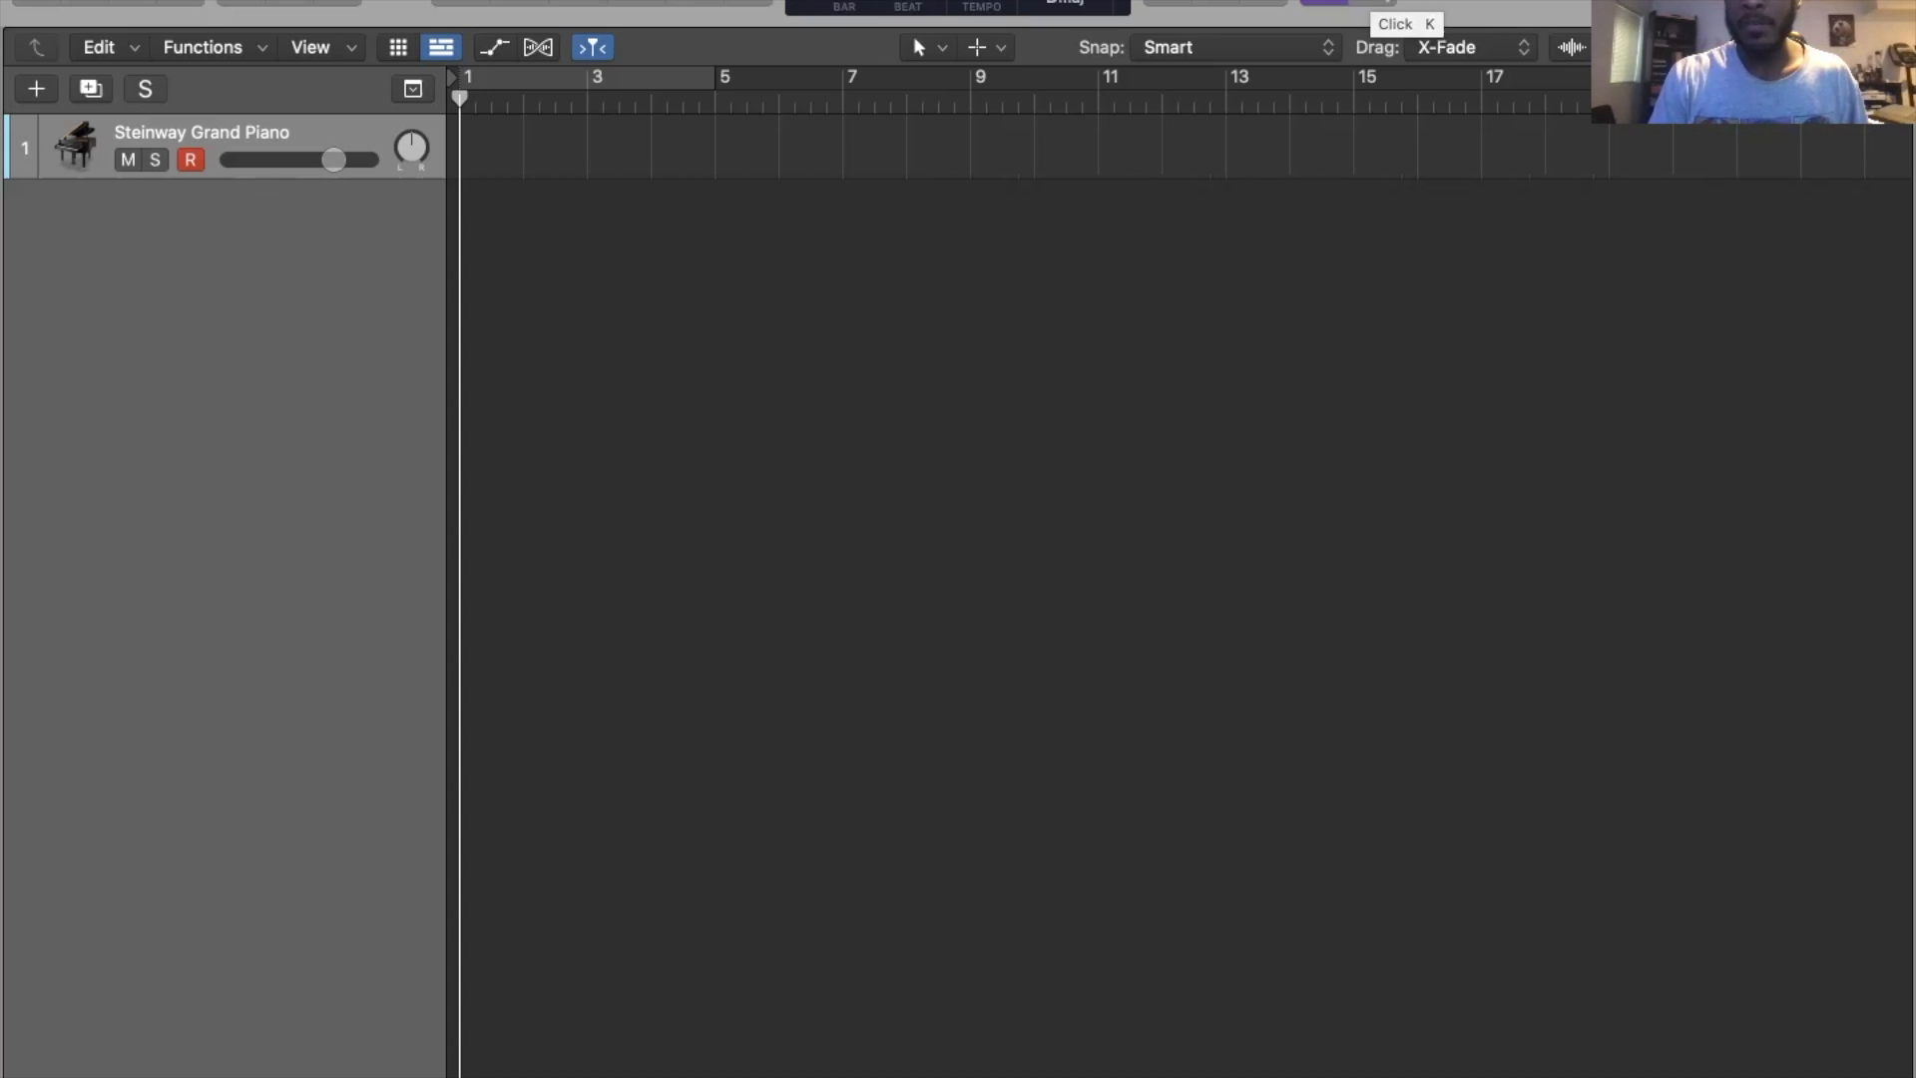
- Turn on the metronome click and record a piano part of about nine bars from bar 1 on the Steinway track
key(k)
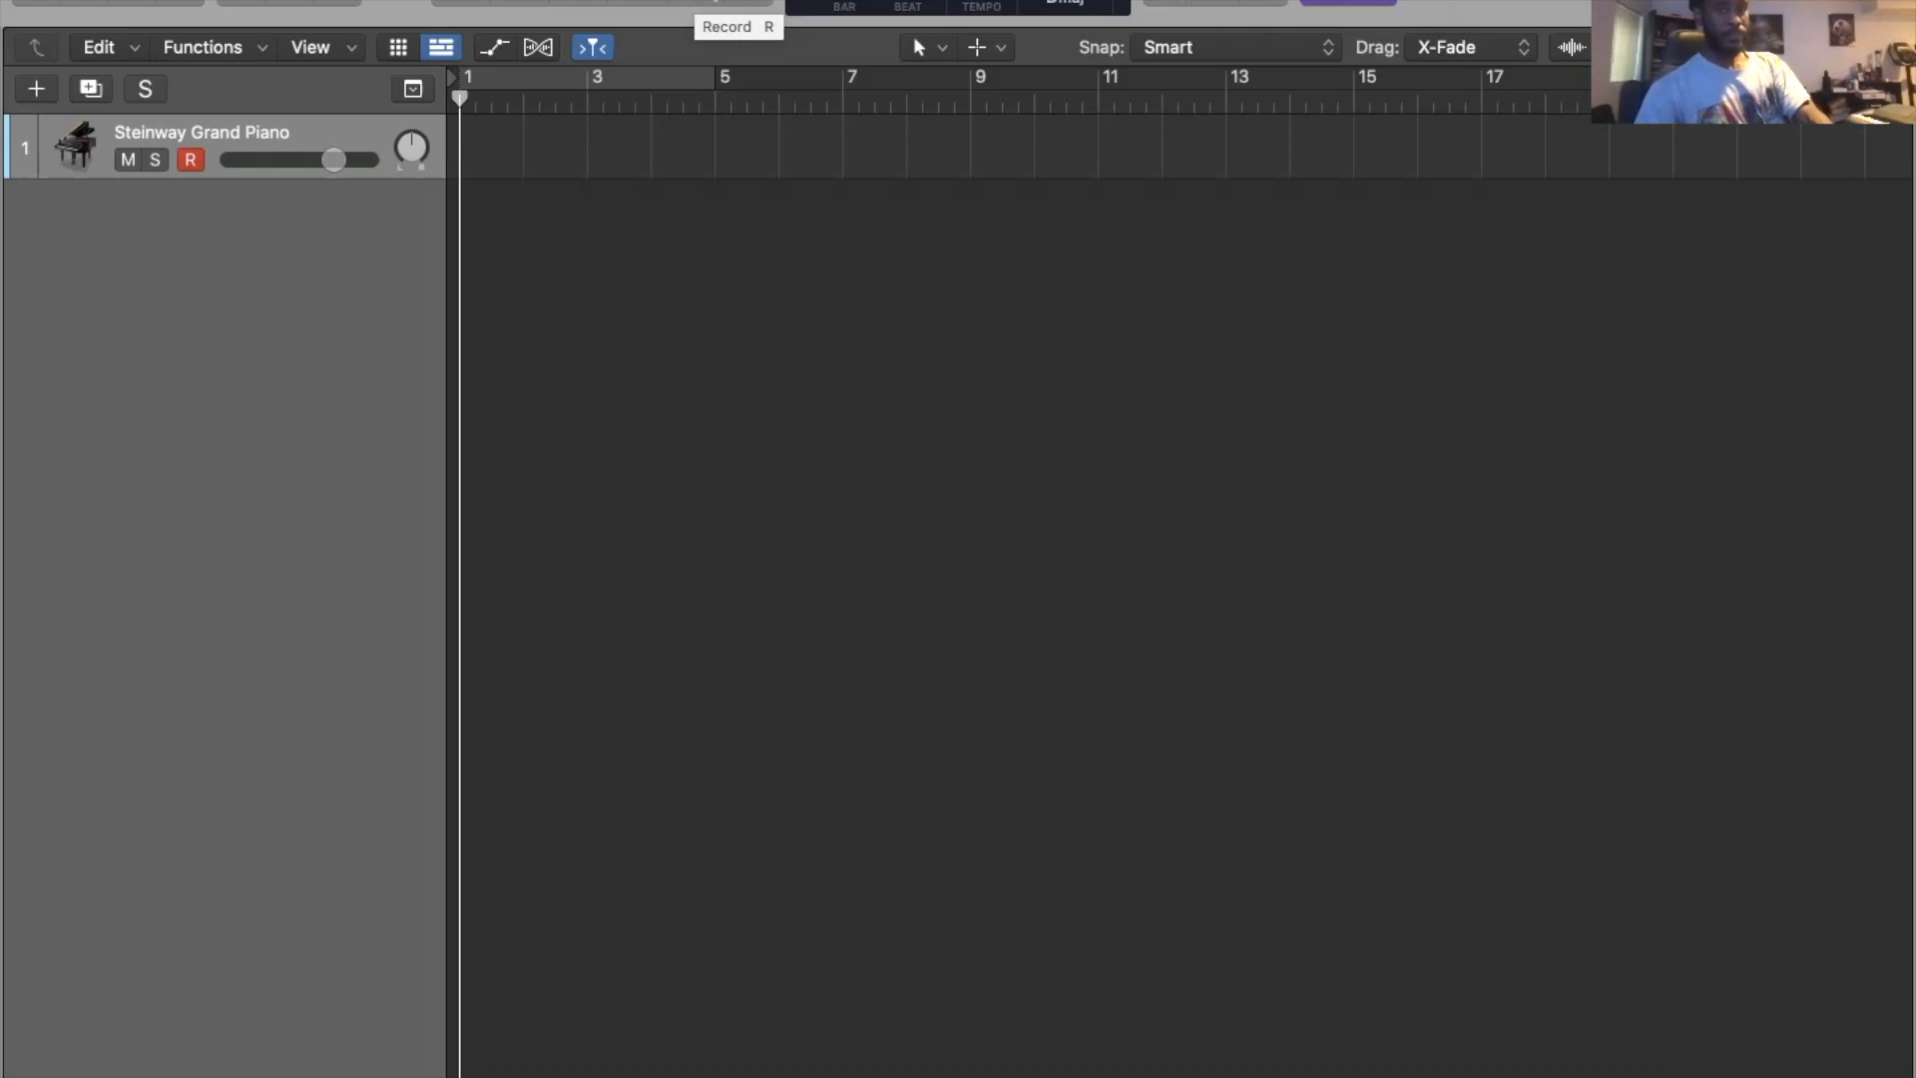
key(r)
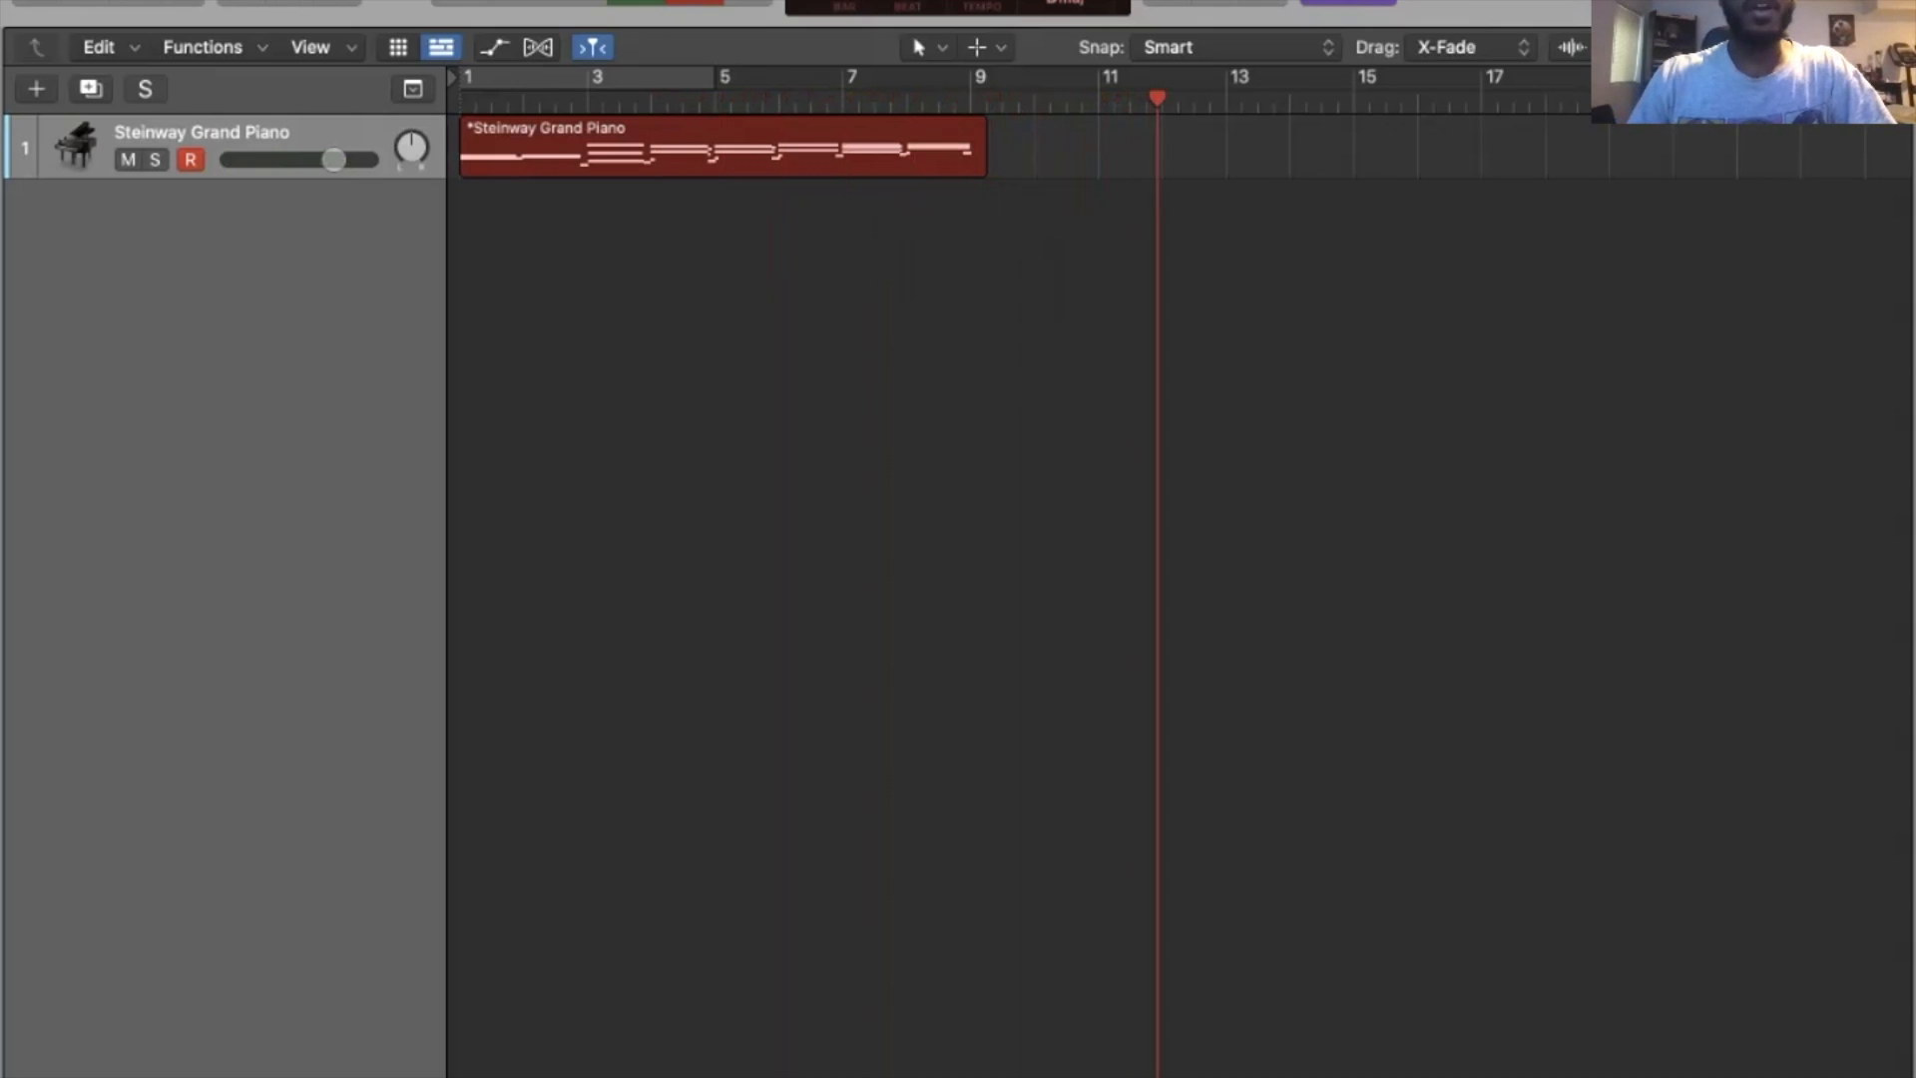
key(space)
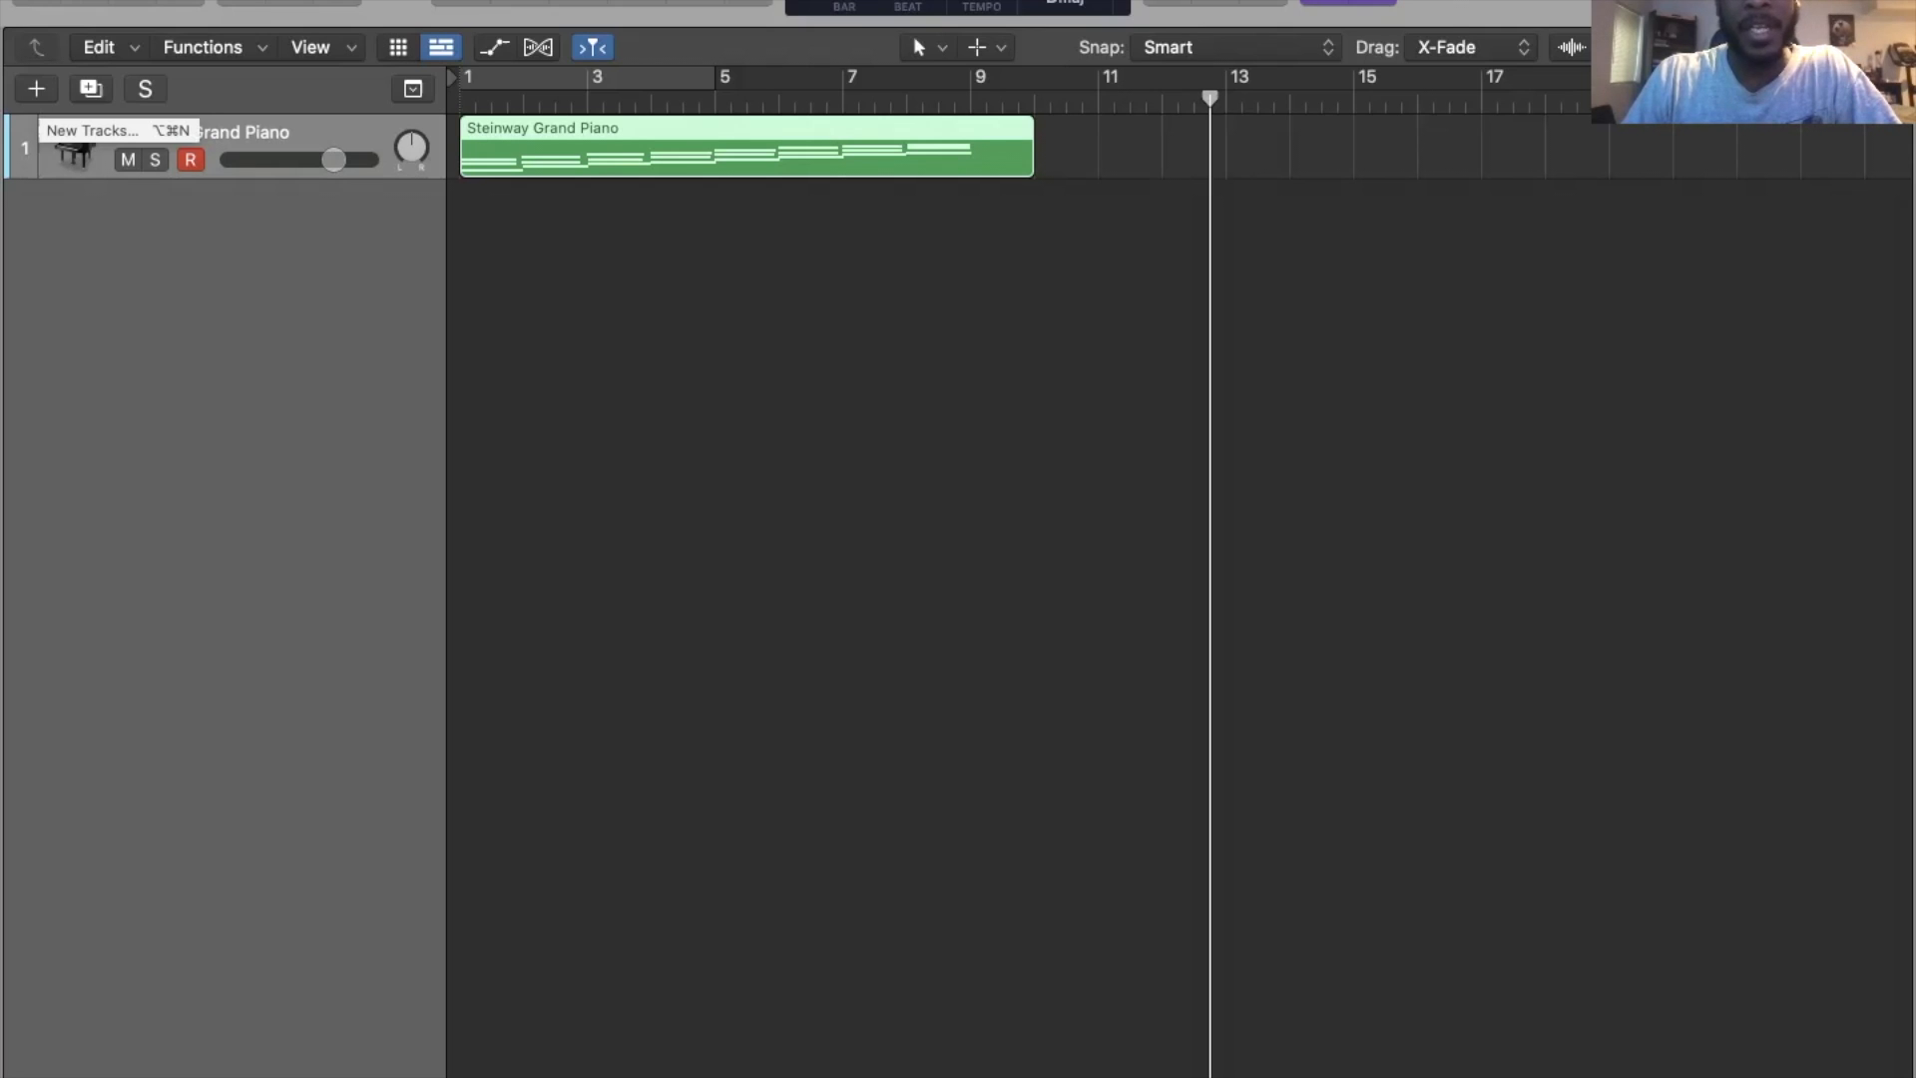
- Start adding a new track and examine the External MIDI, Audio, Drummer and Guitar or Bass options
click(36, 88)
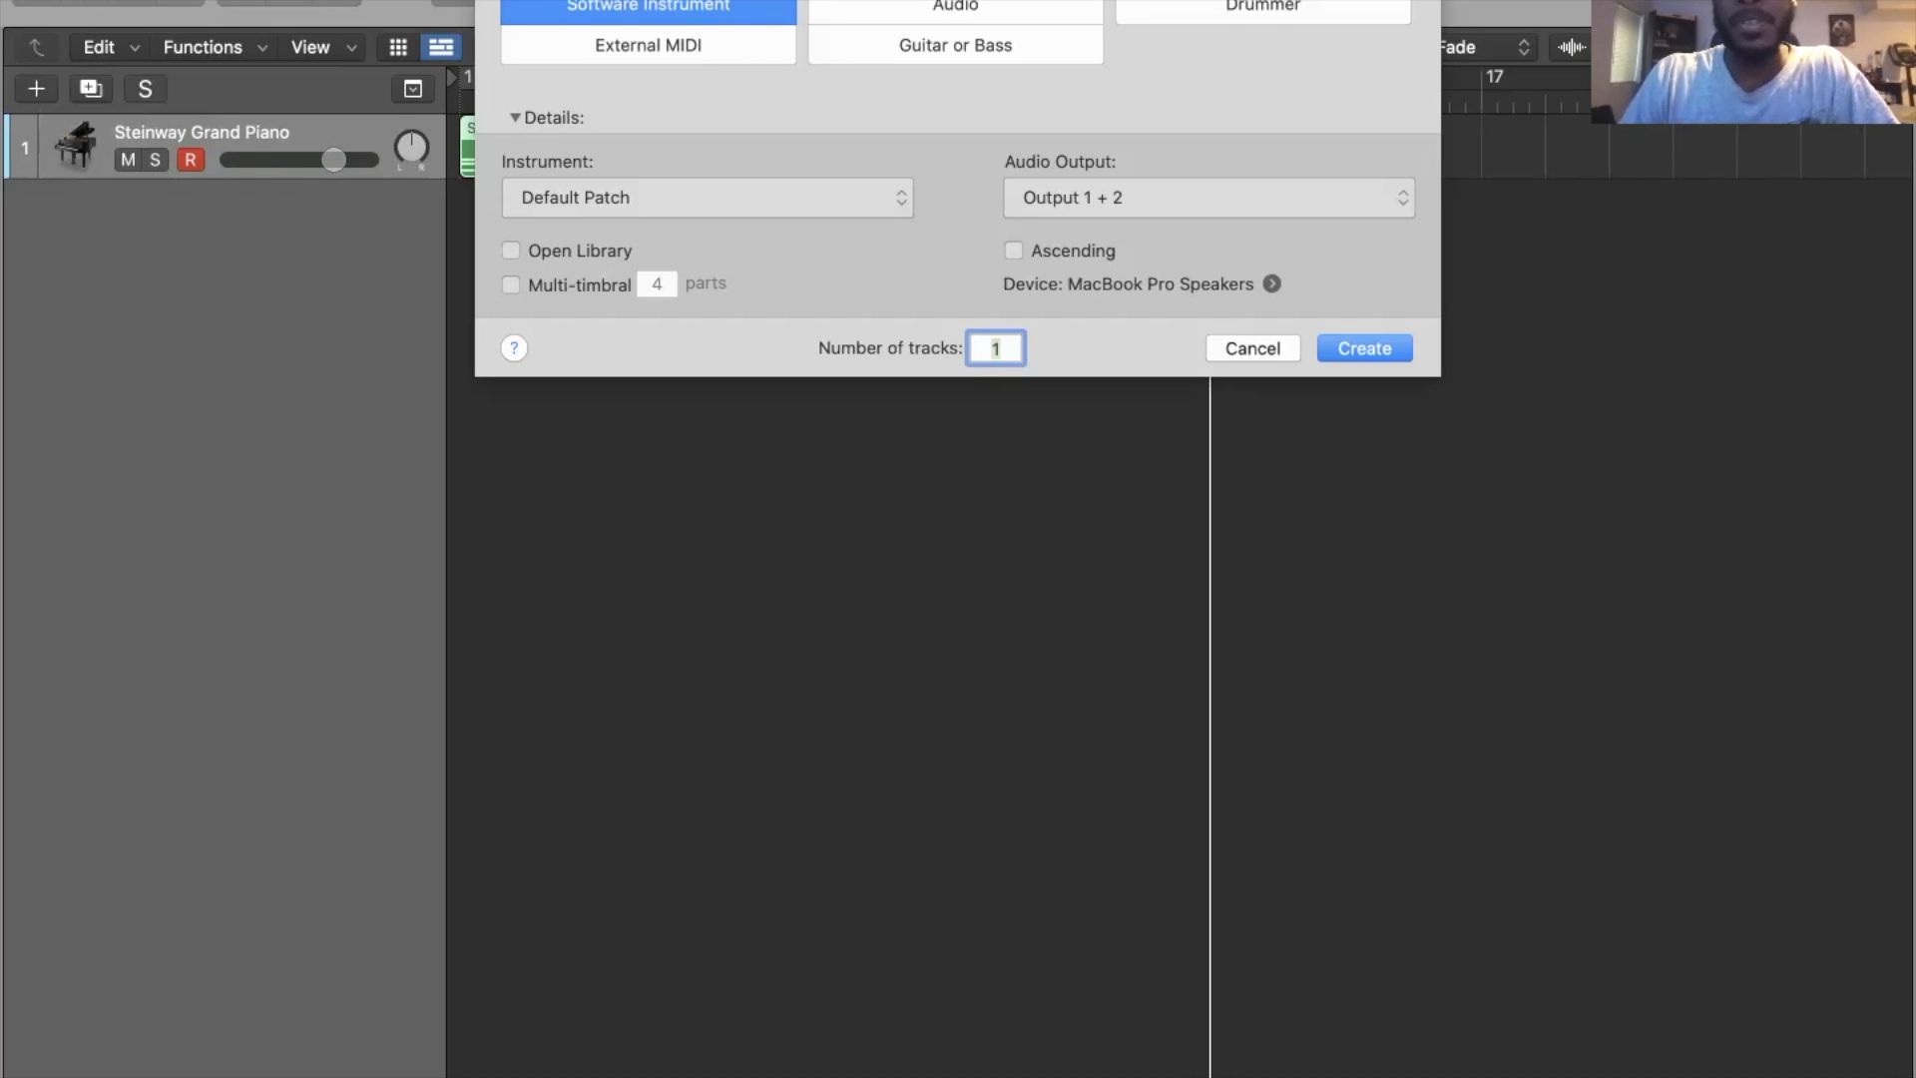
click(649, 45)
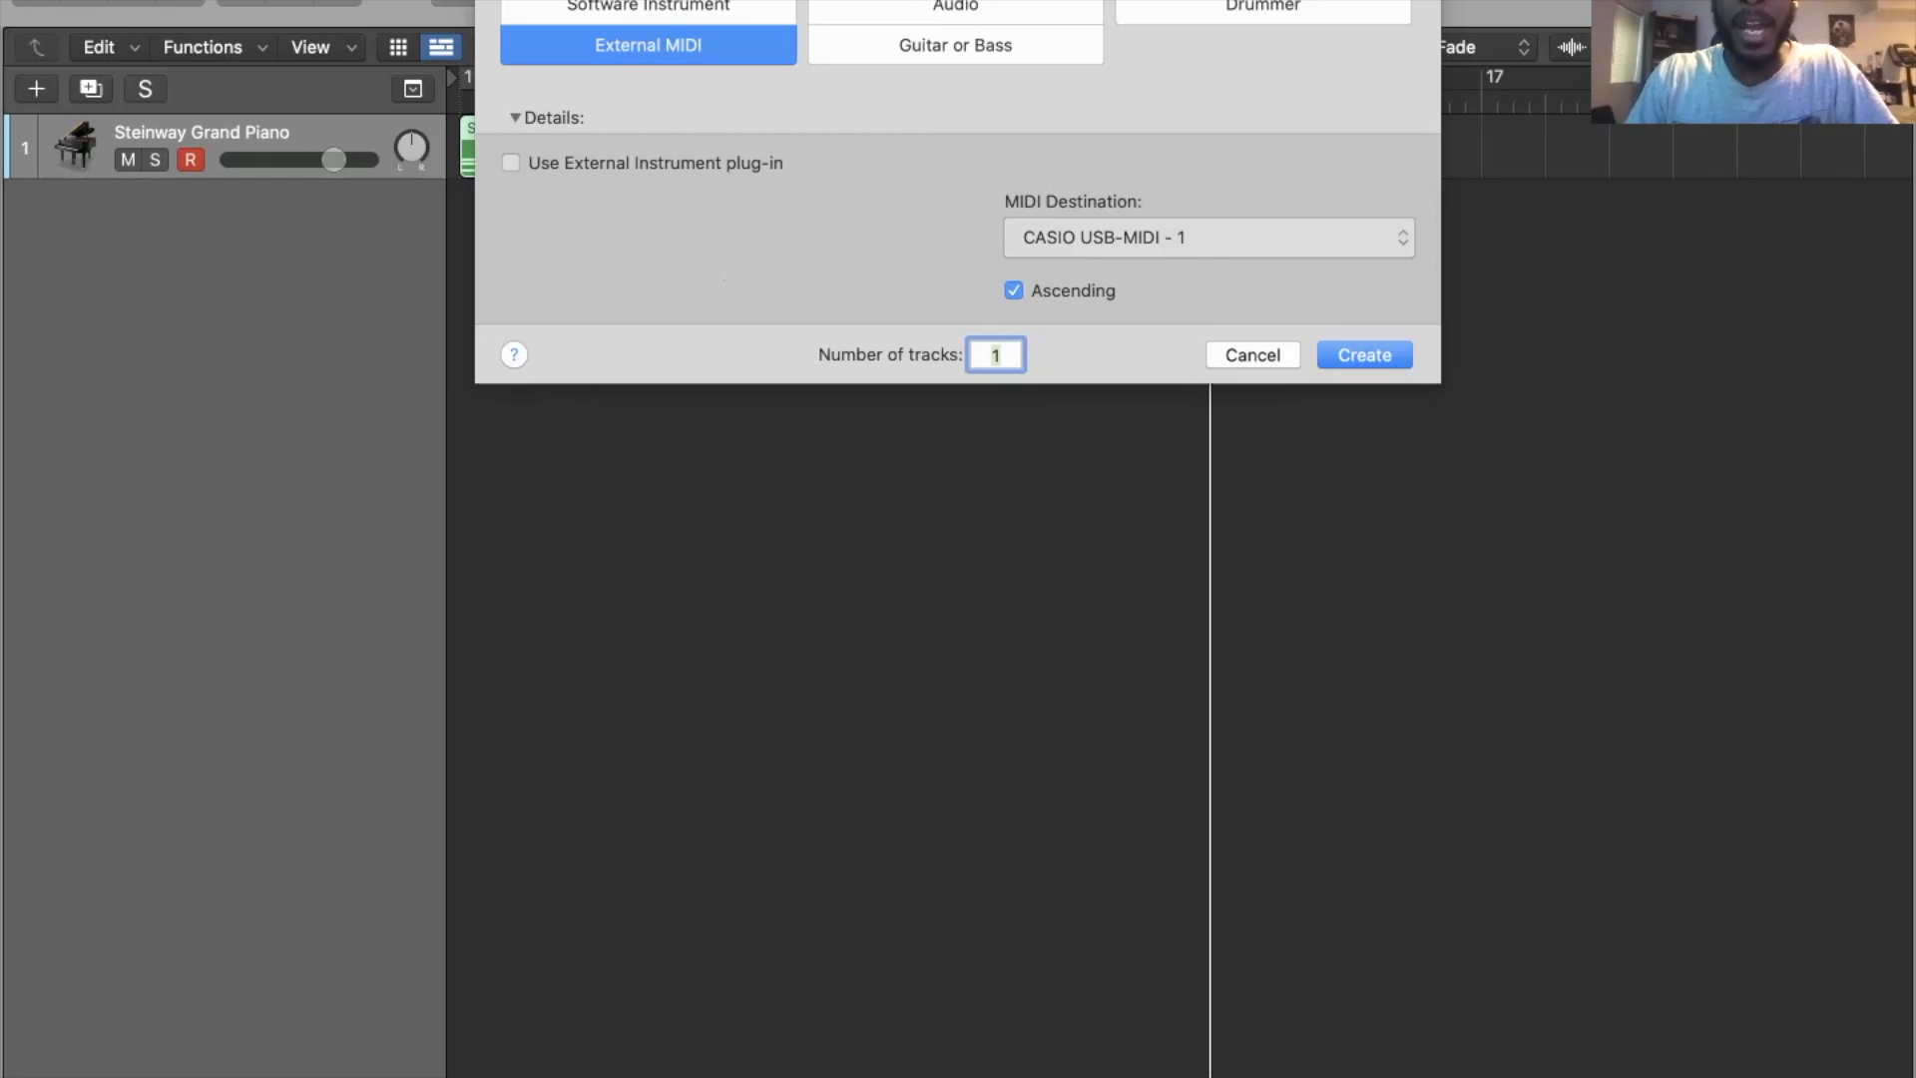
click(955, 5)
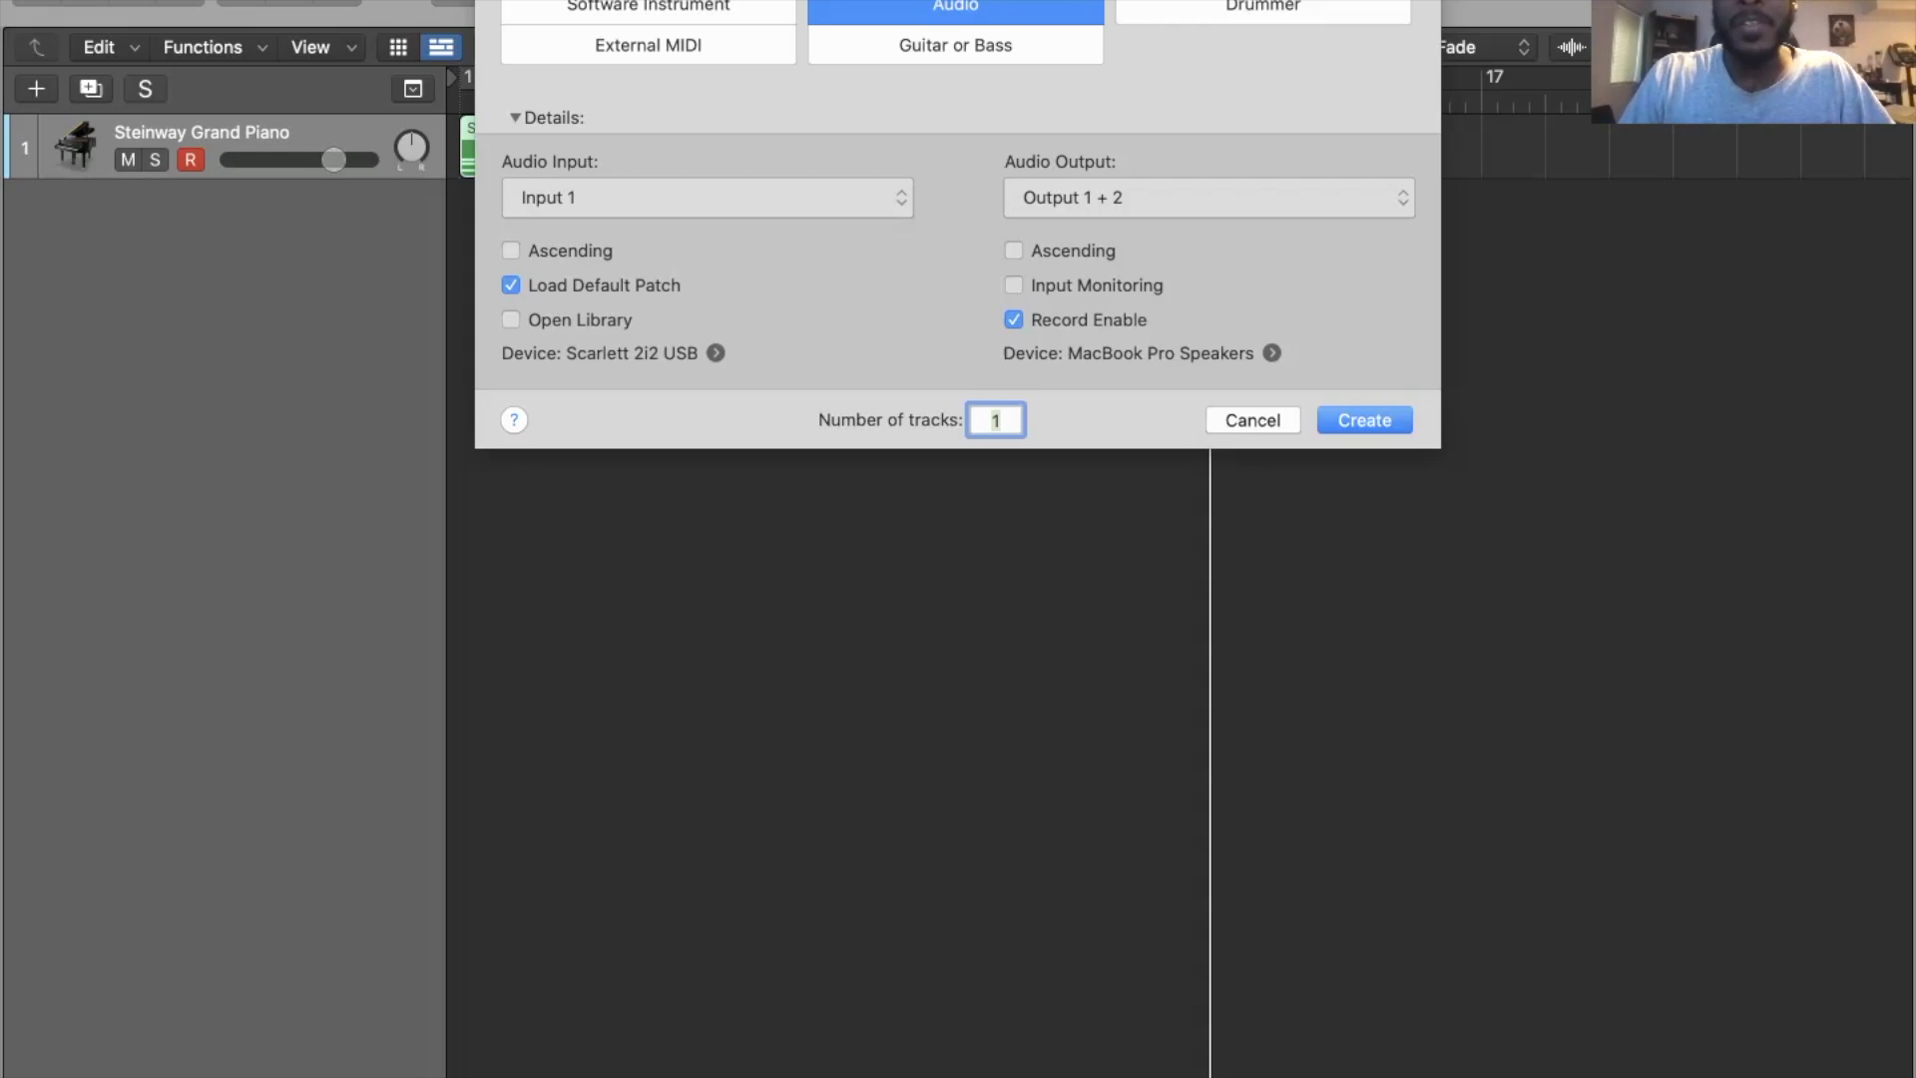
click(1263, 6)
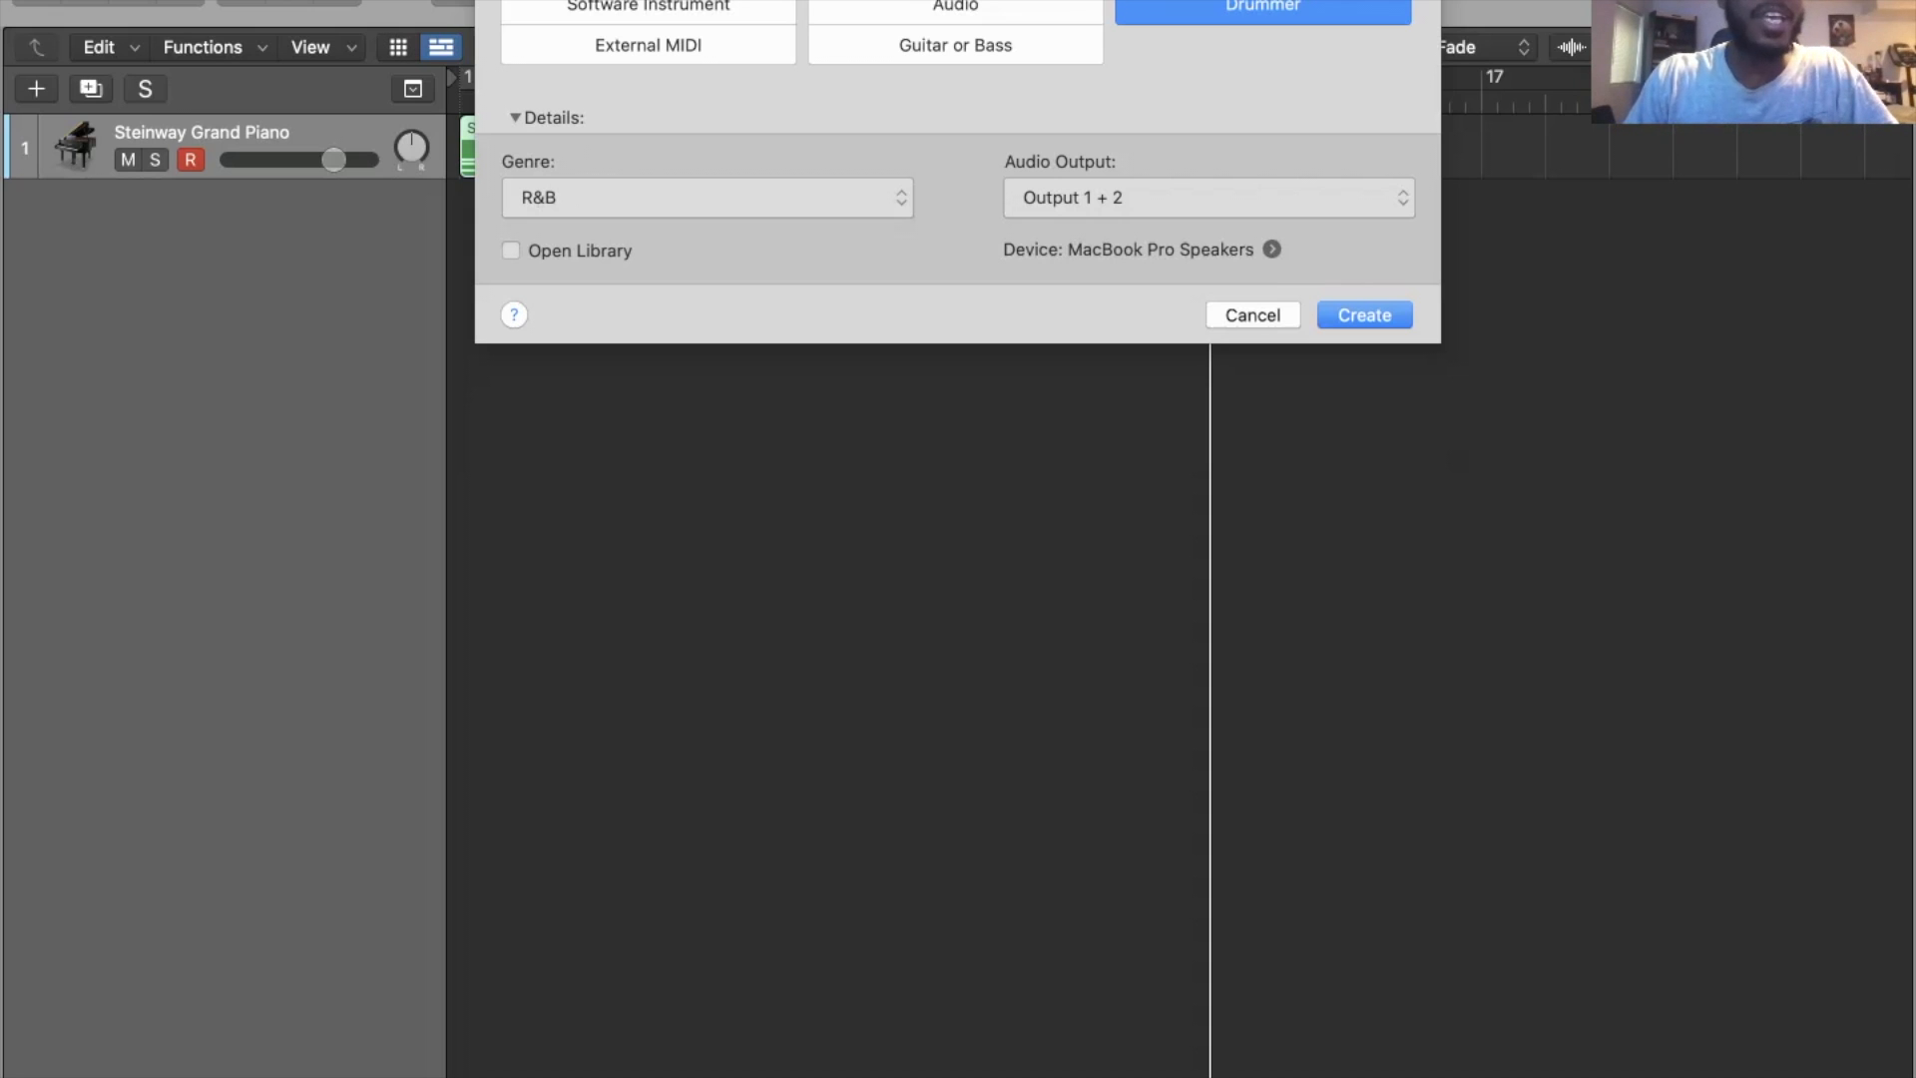
click(707, 197)
click(707, 197)
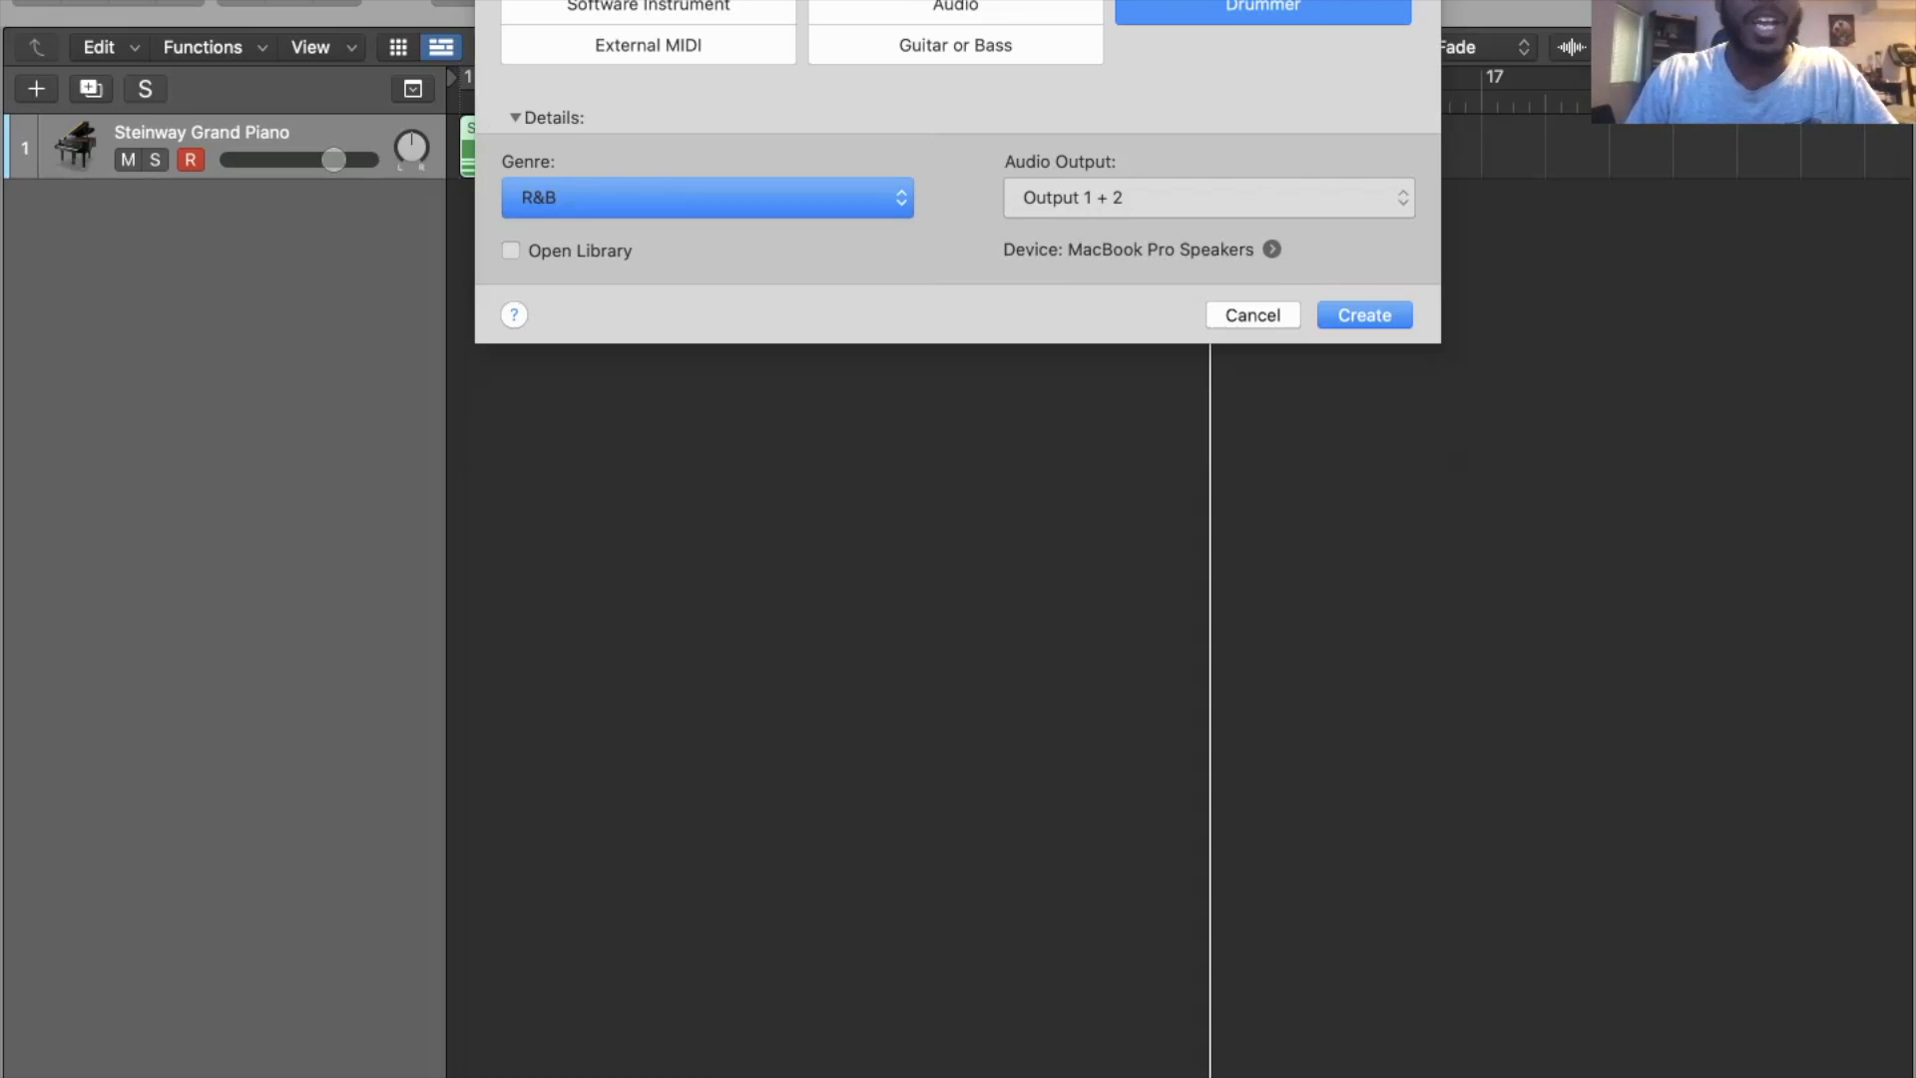
click(955, 45)
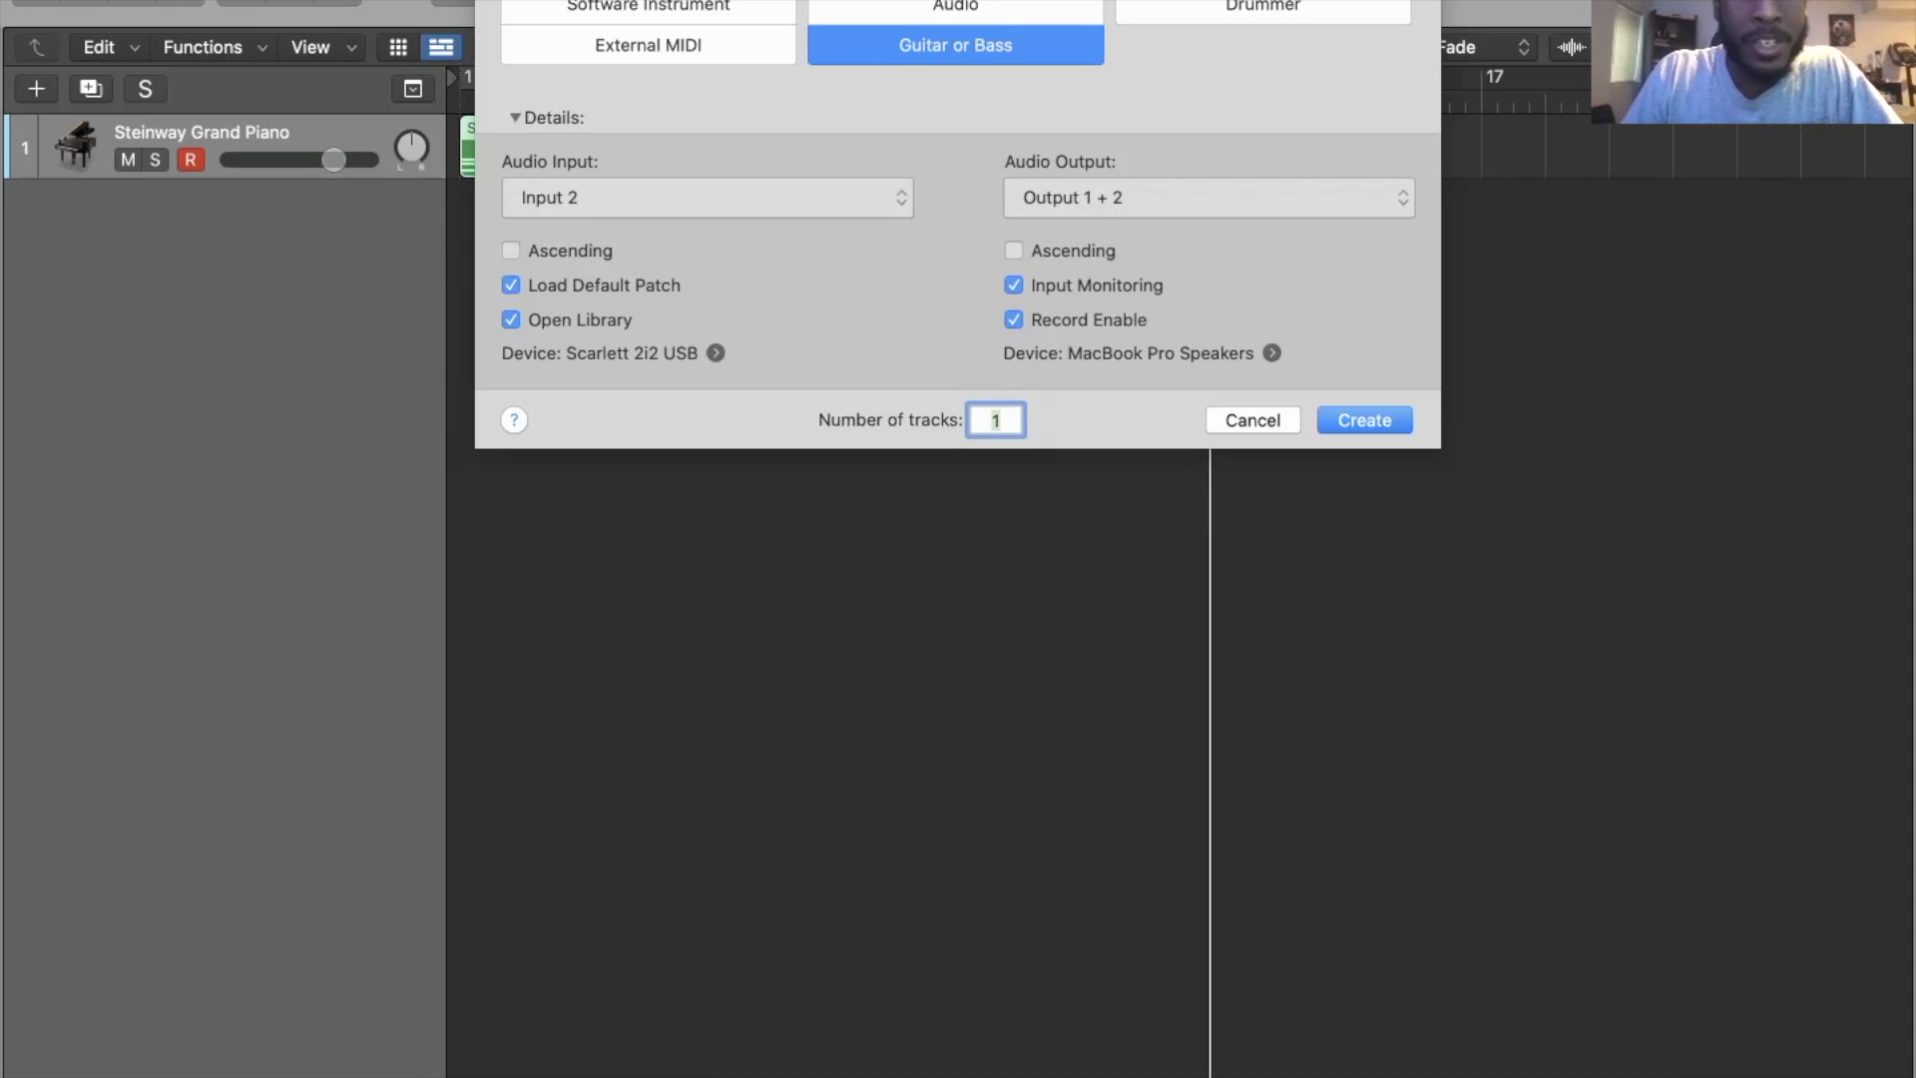
- Review the available software instruments and create one software instrument track with the Default Patch
click(649, 5)
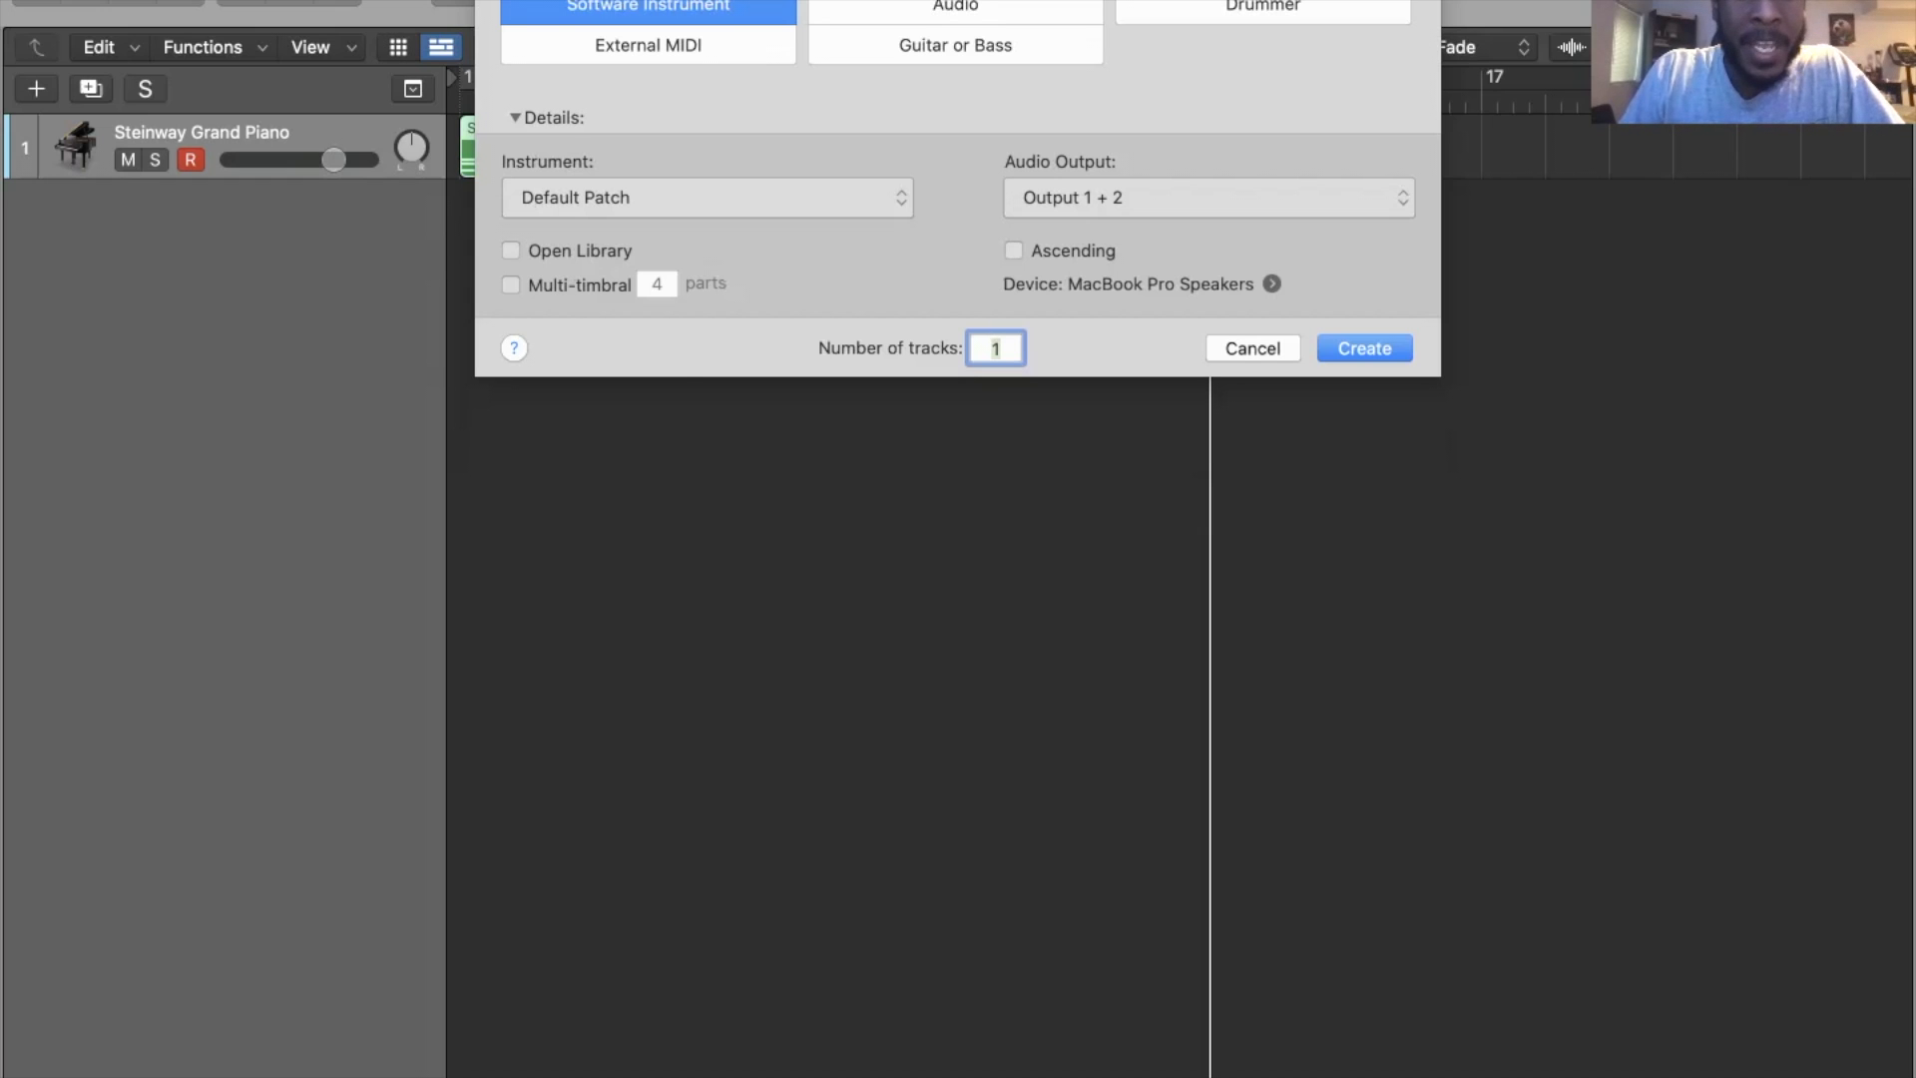
click(707, 200)
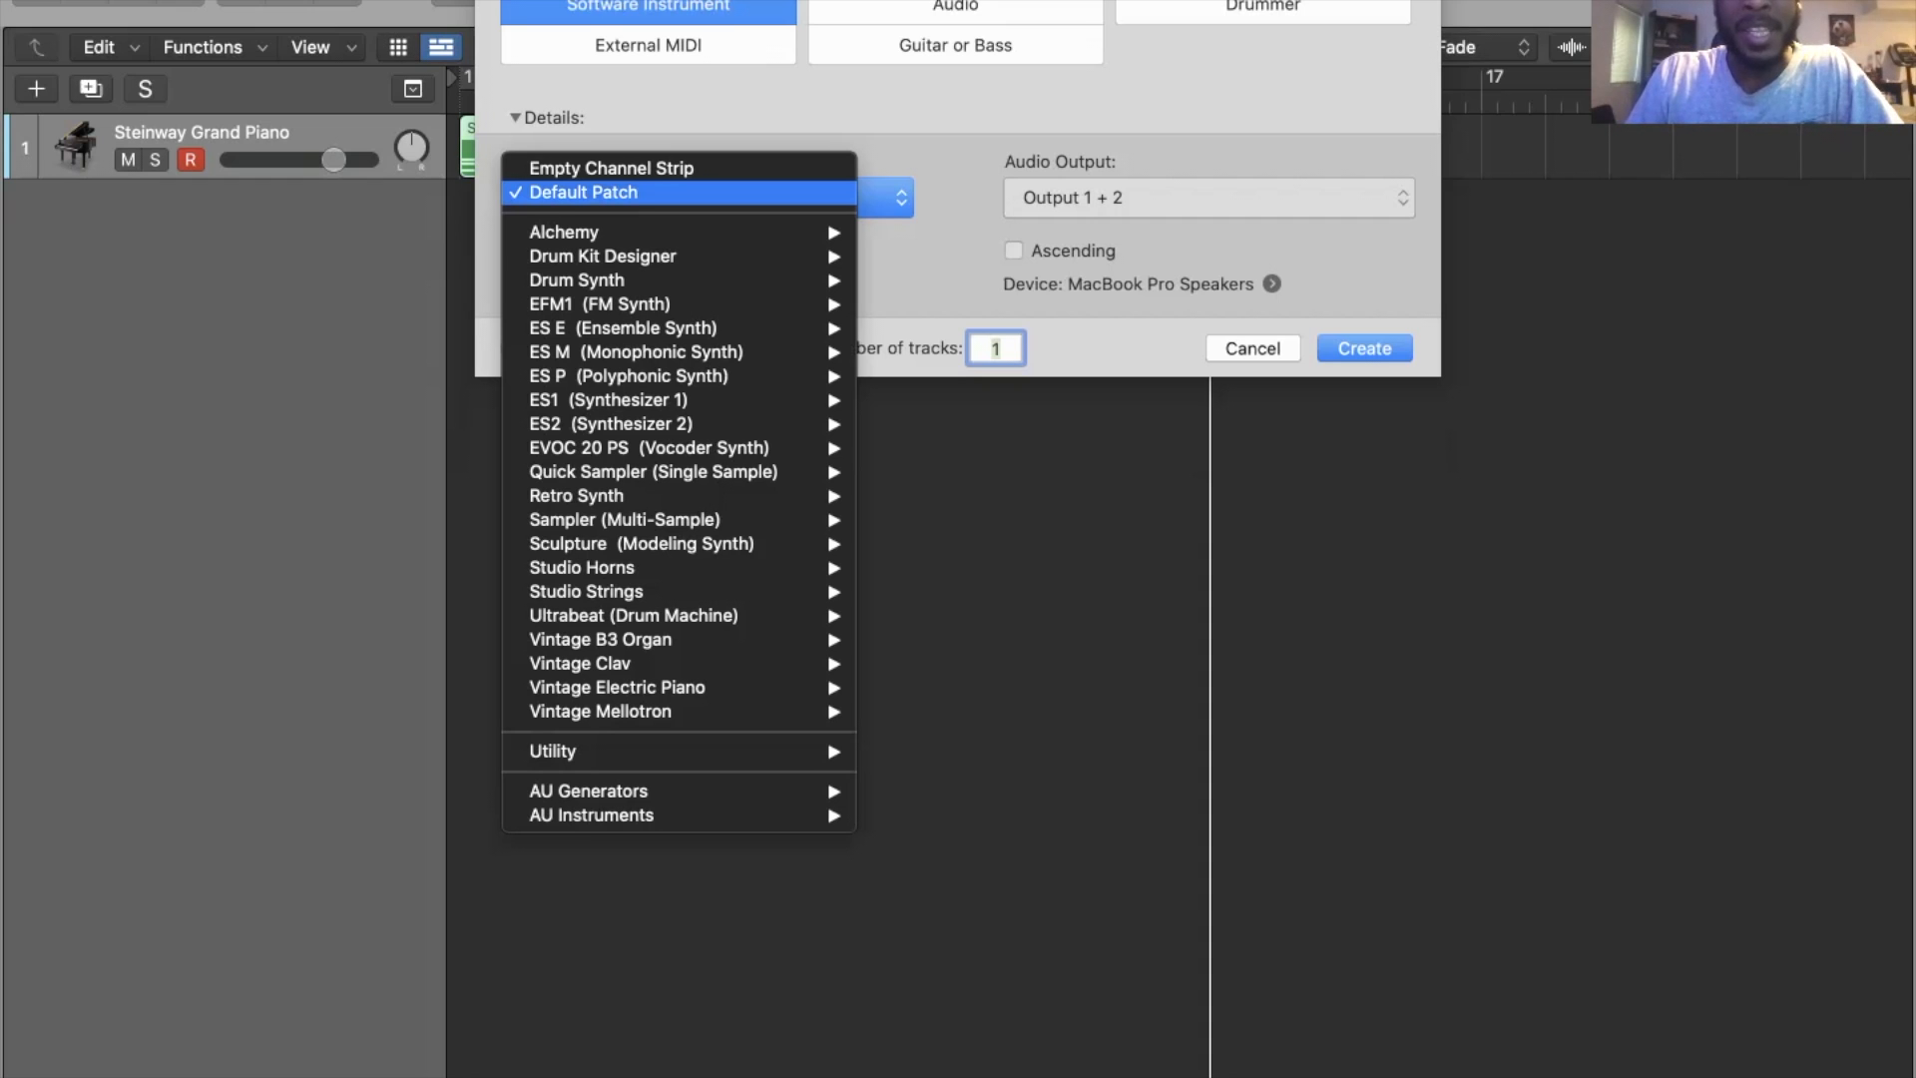
mouse_move(648, 448)
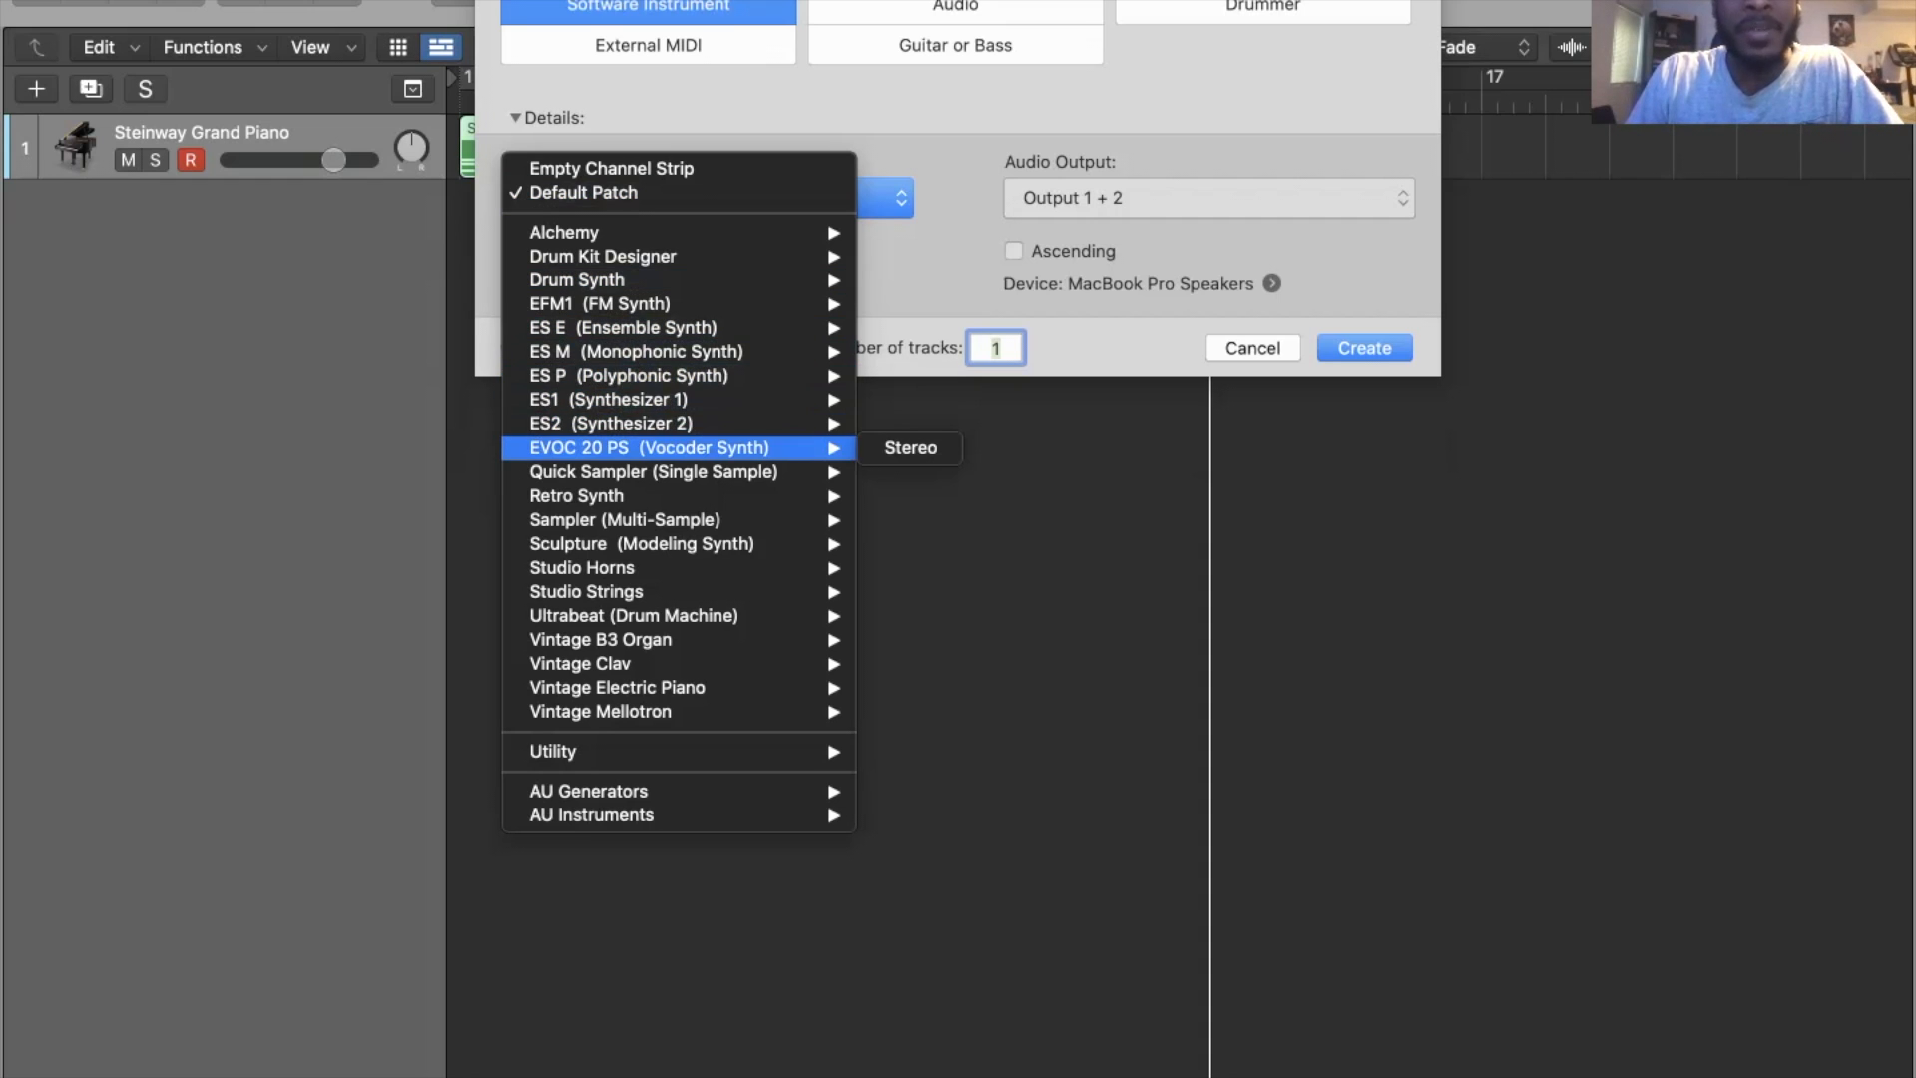
mouse_move(648, 663)
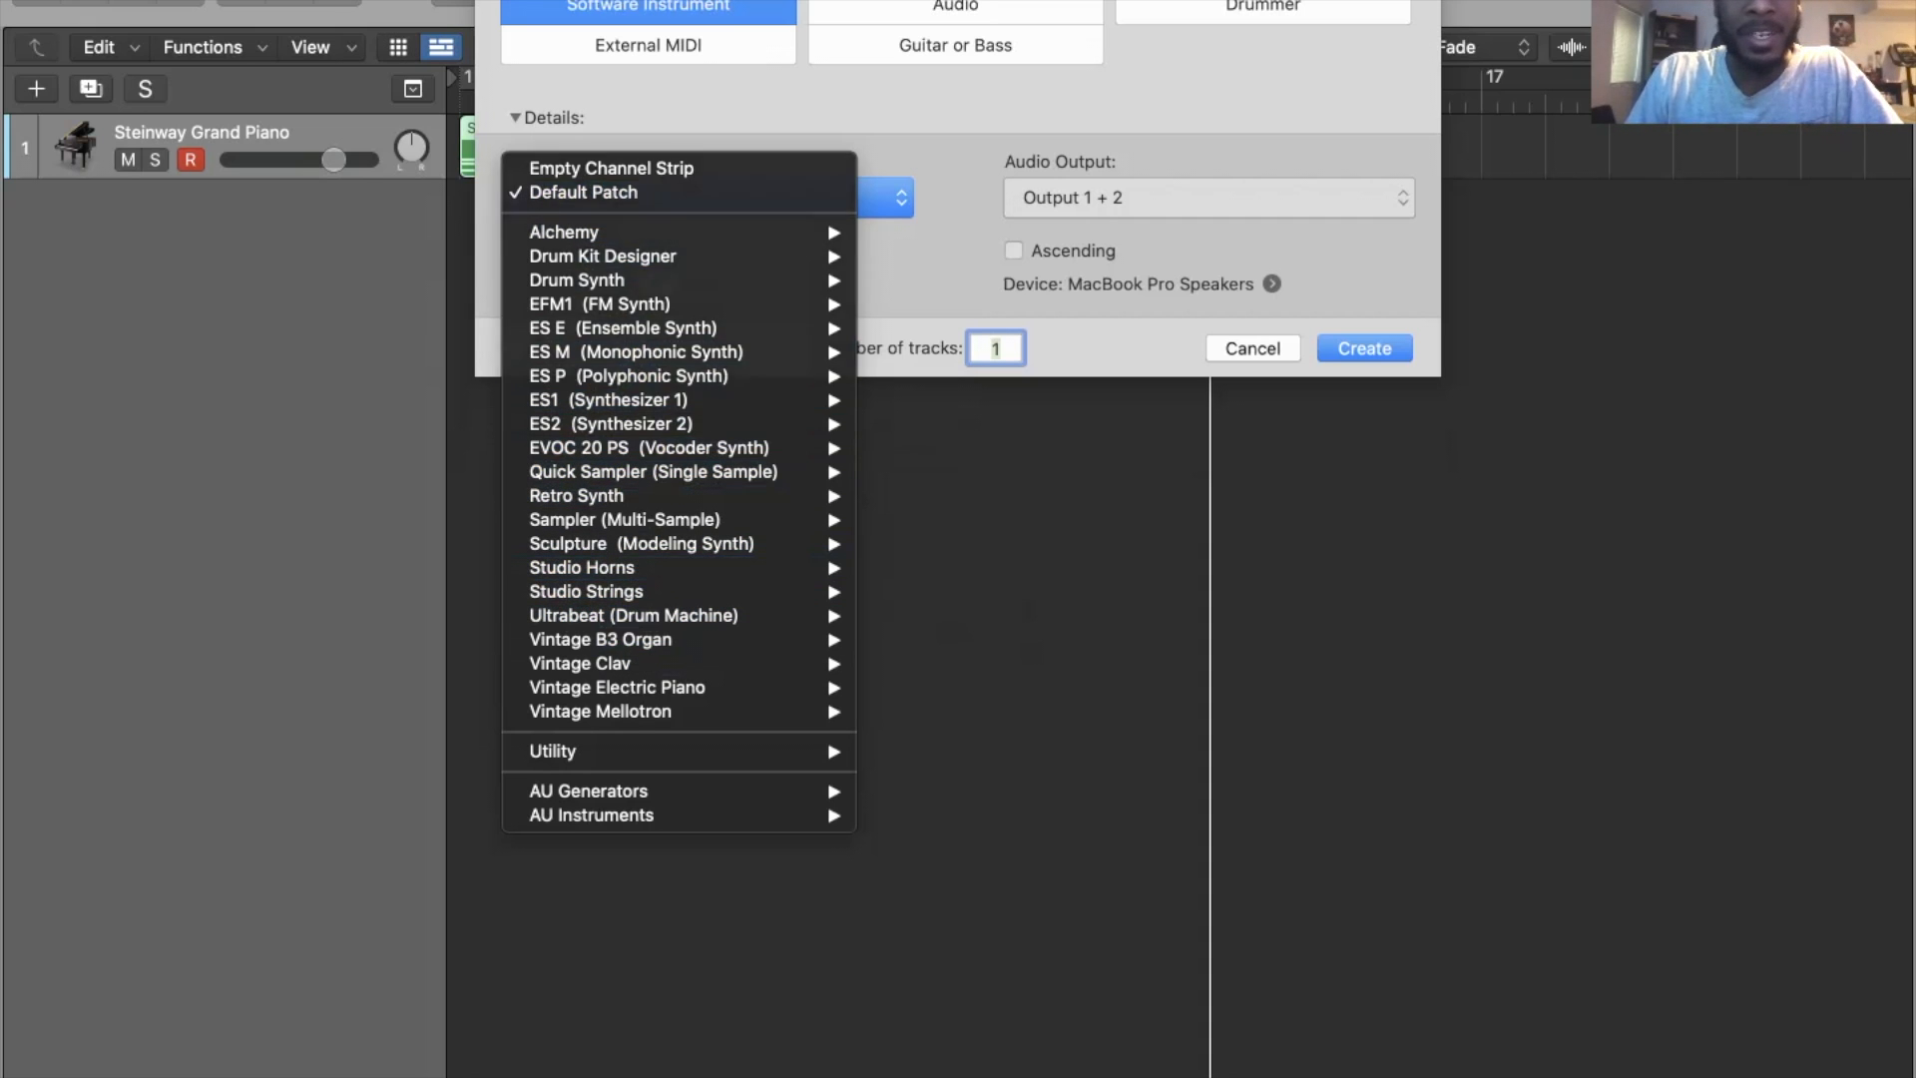
key(Escape)
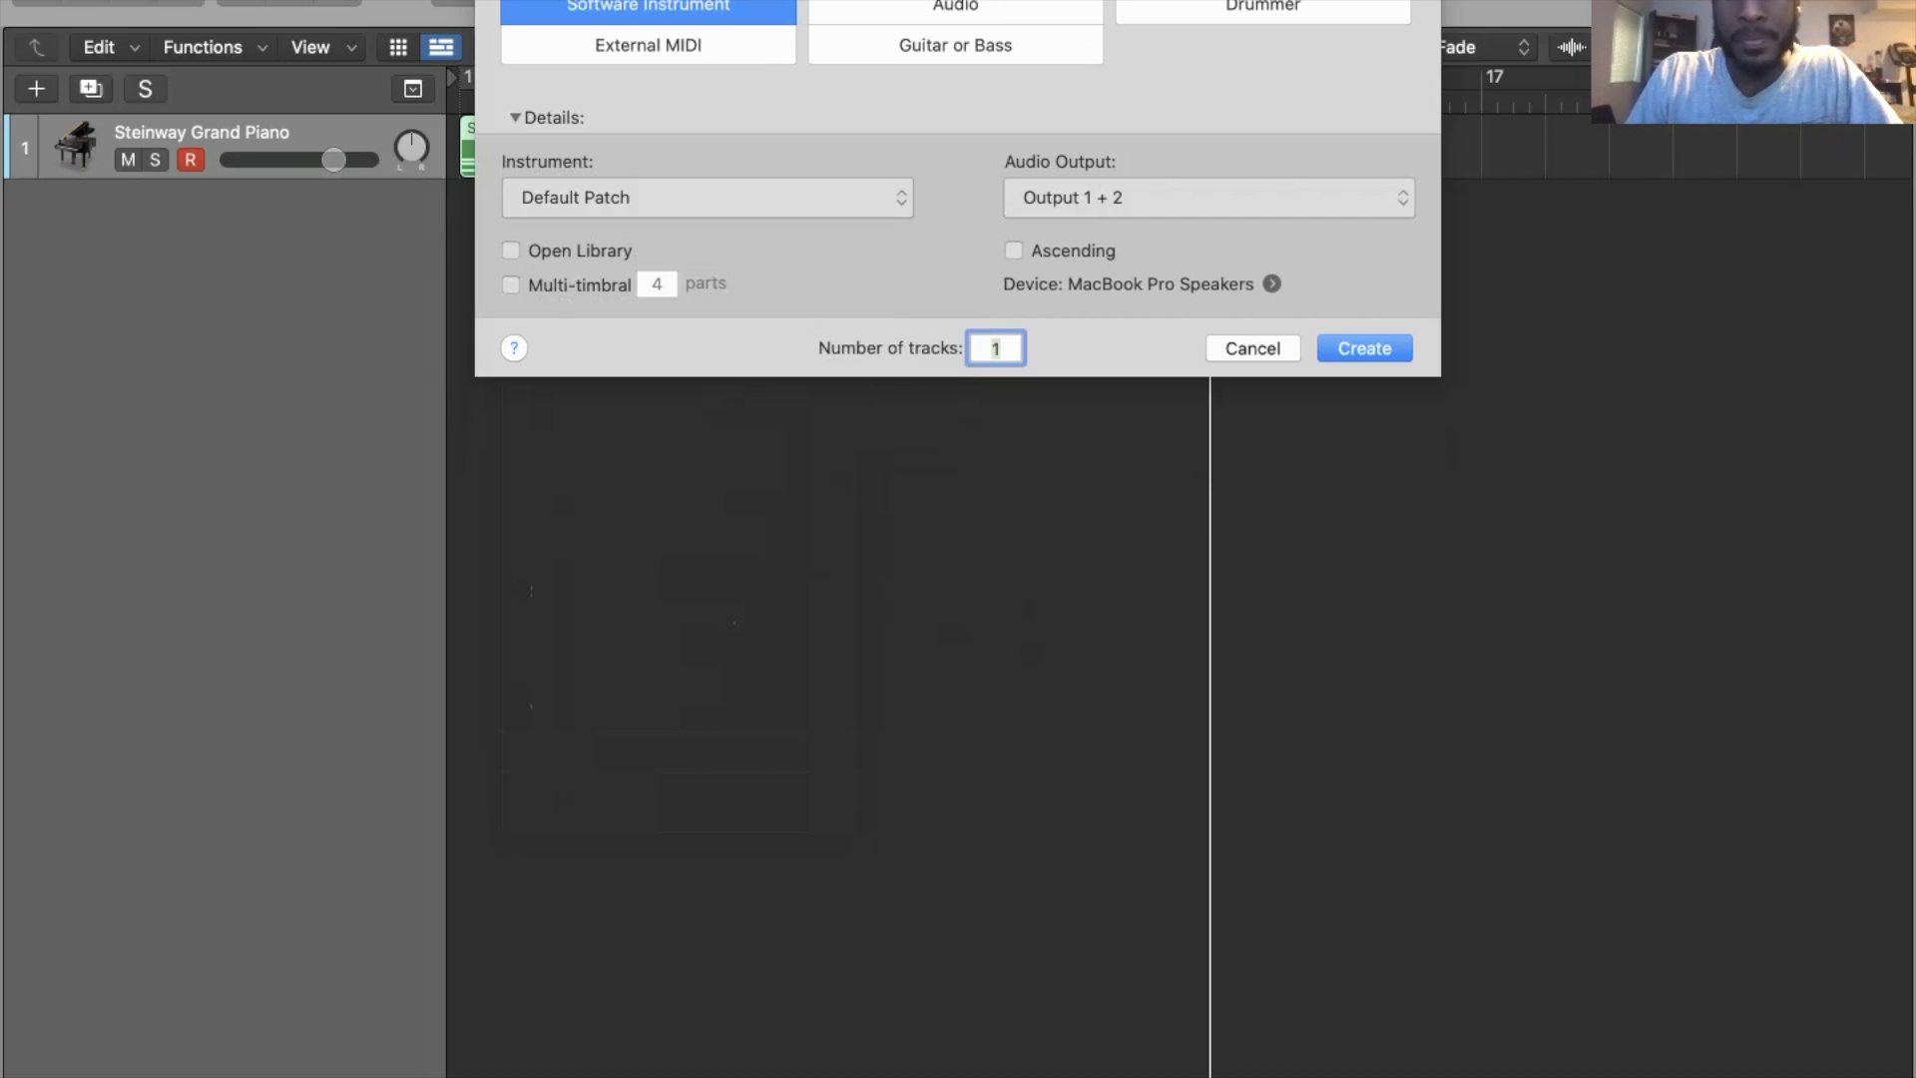
key(Return)
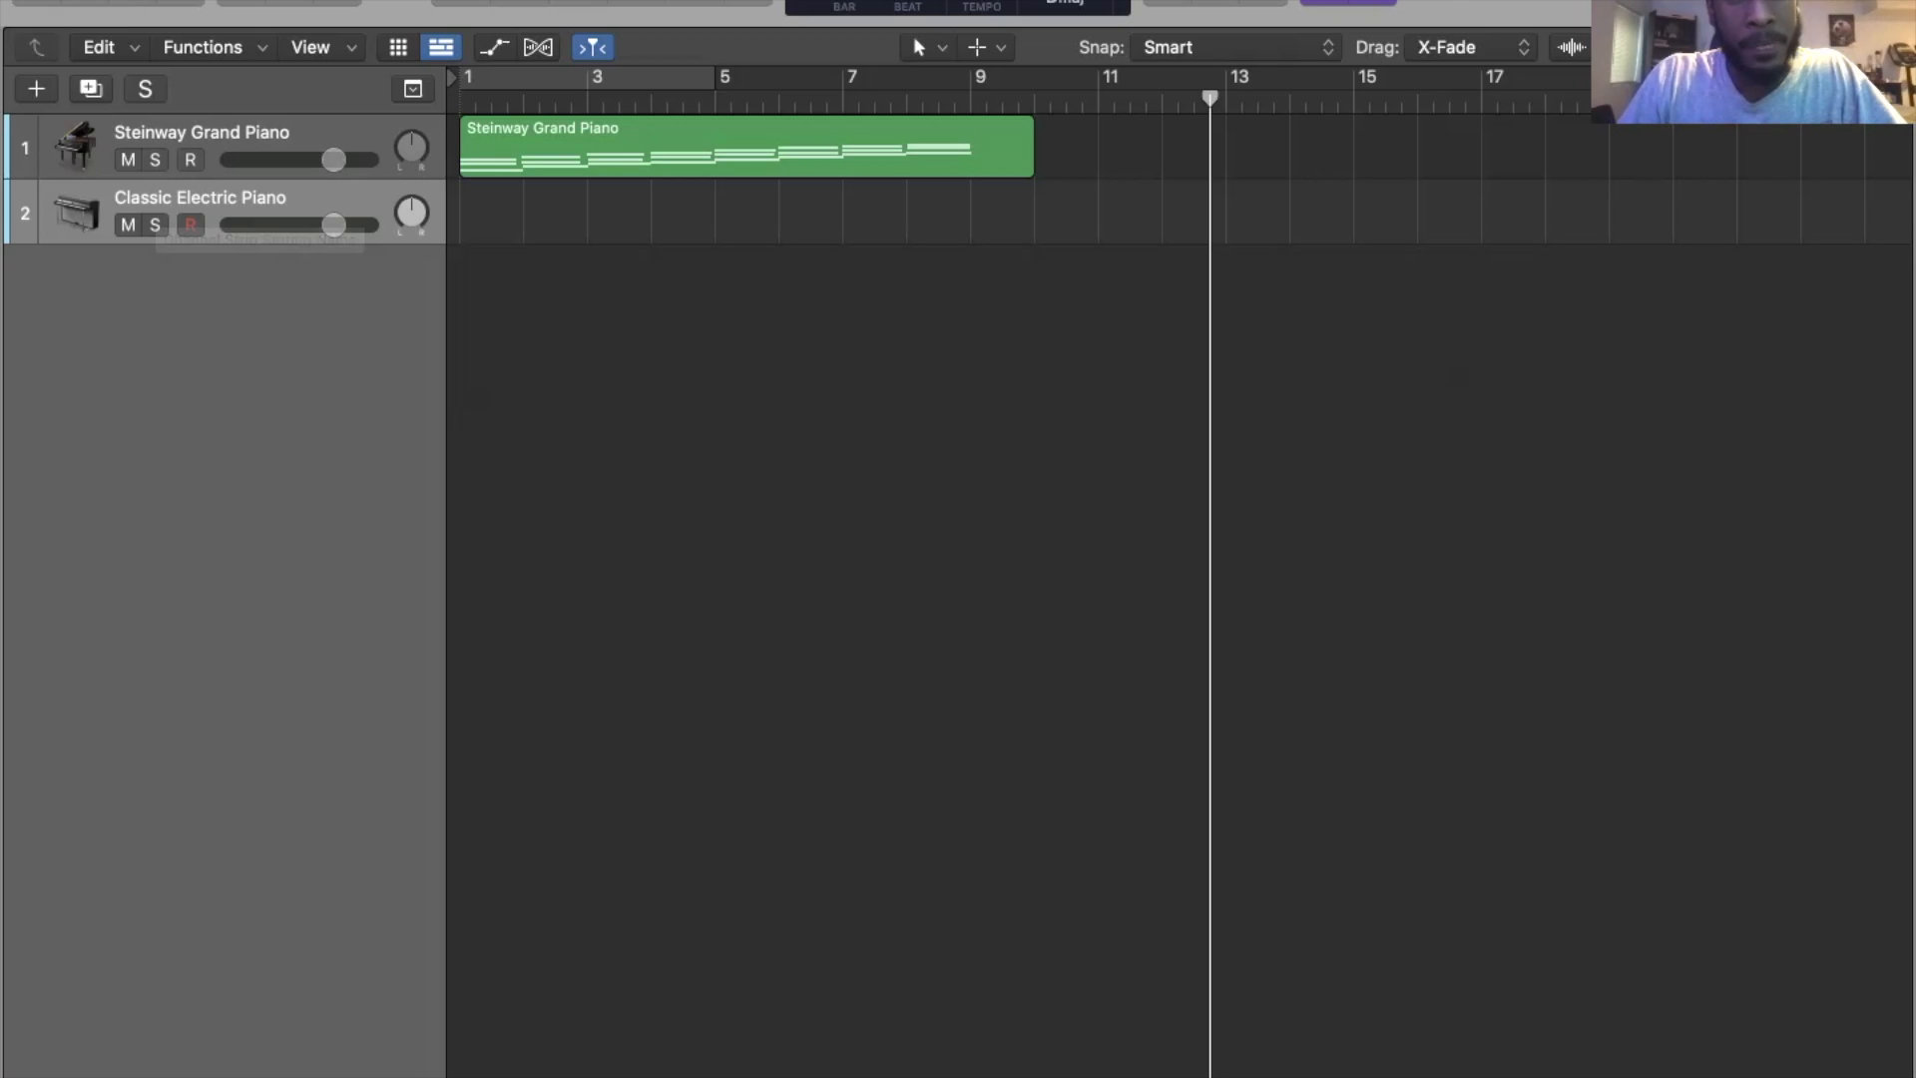
- Try the British Stack Synth Lead guitar sound on the second track, and settle on Acoustic Guitar
click(36, 3)
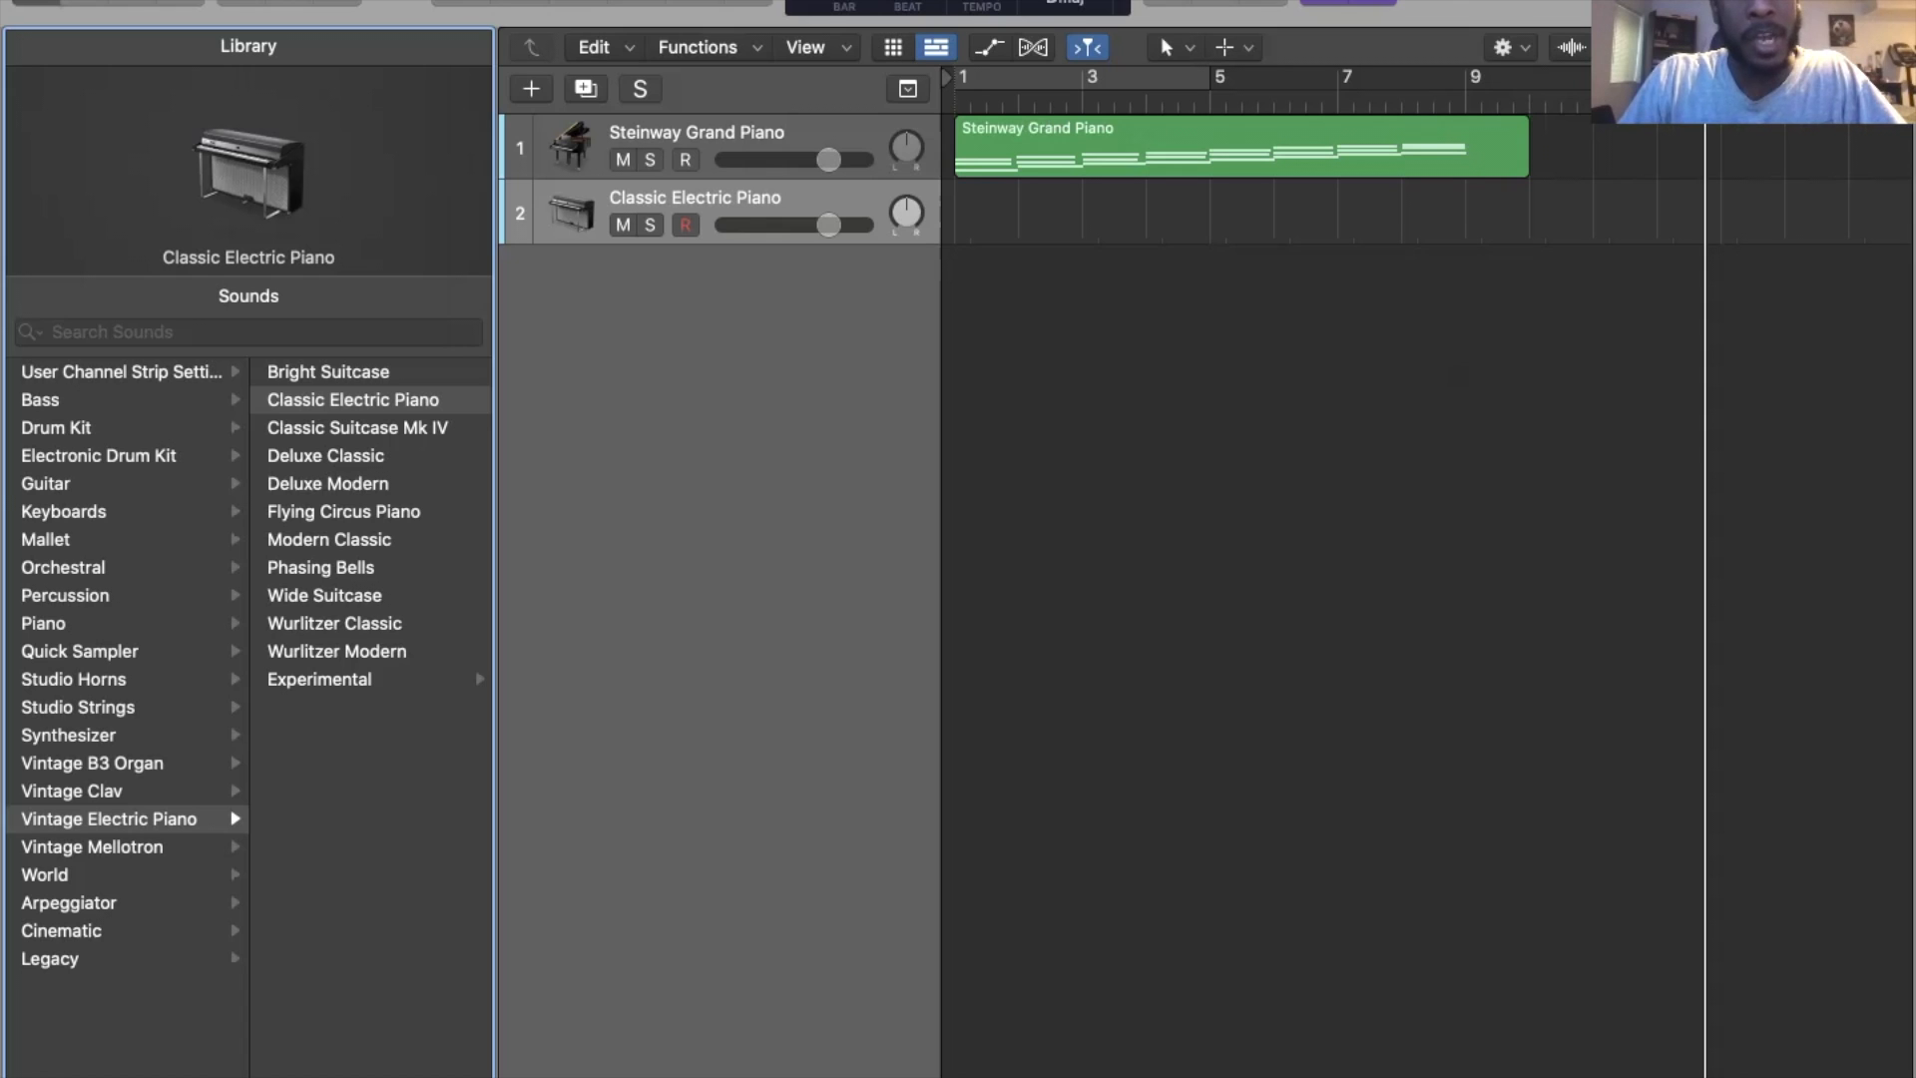
click(110, 484)
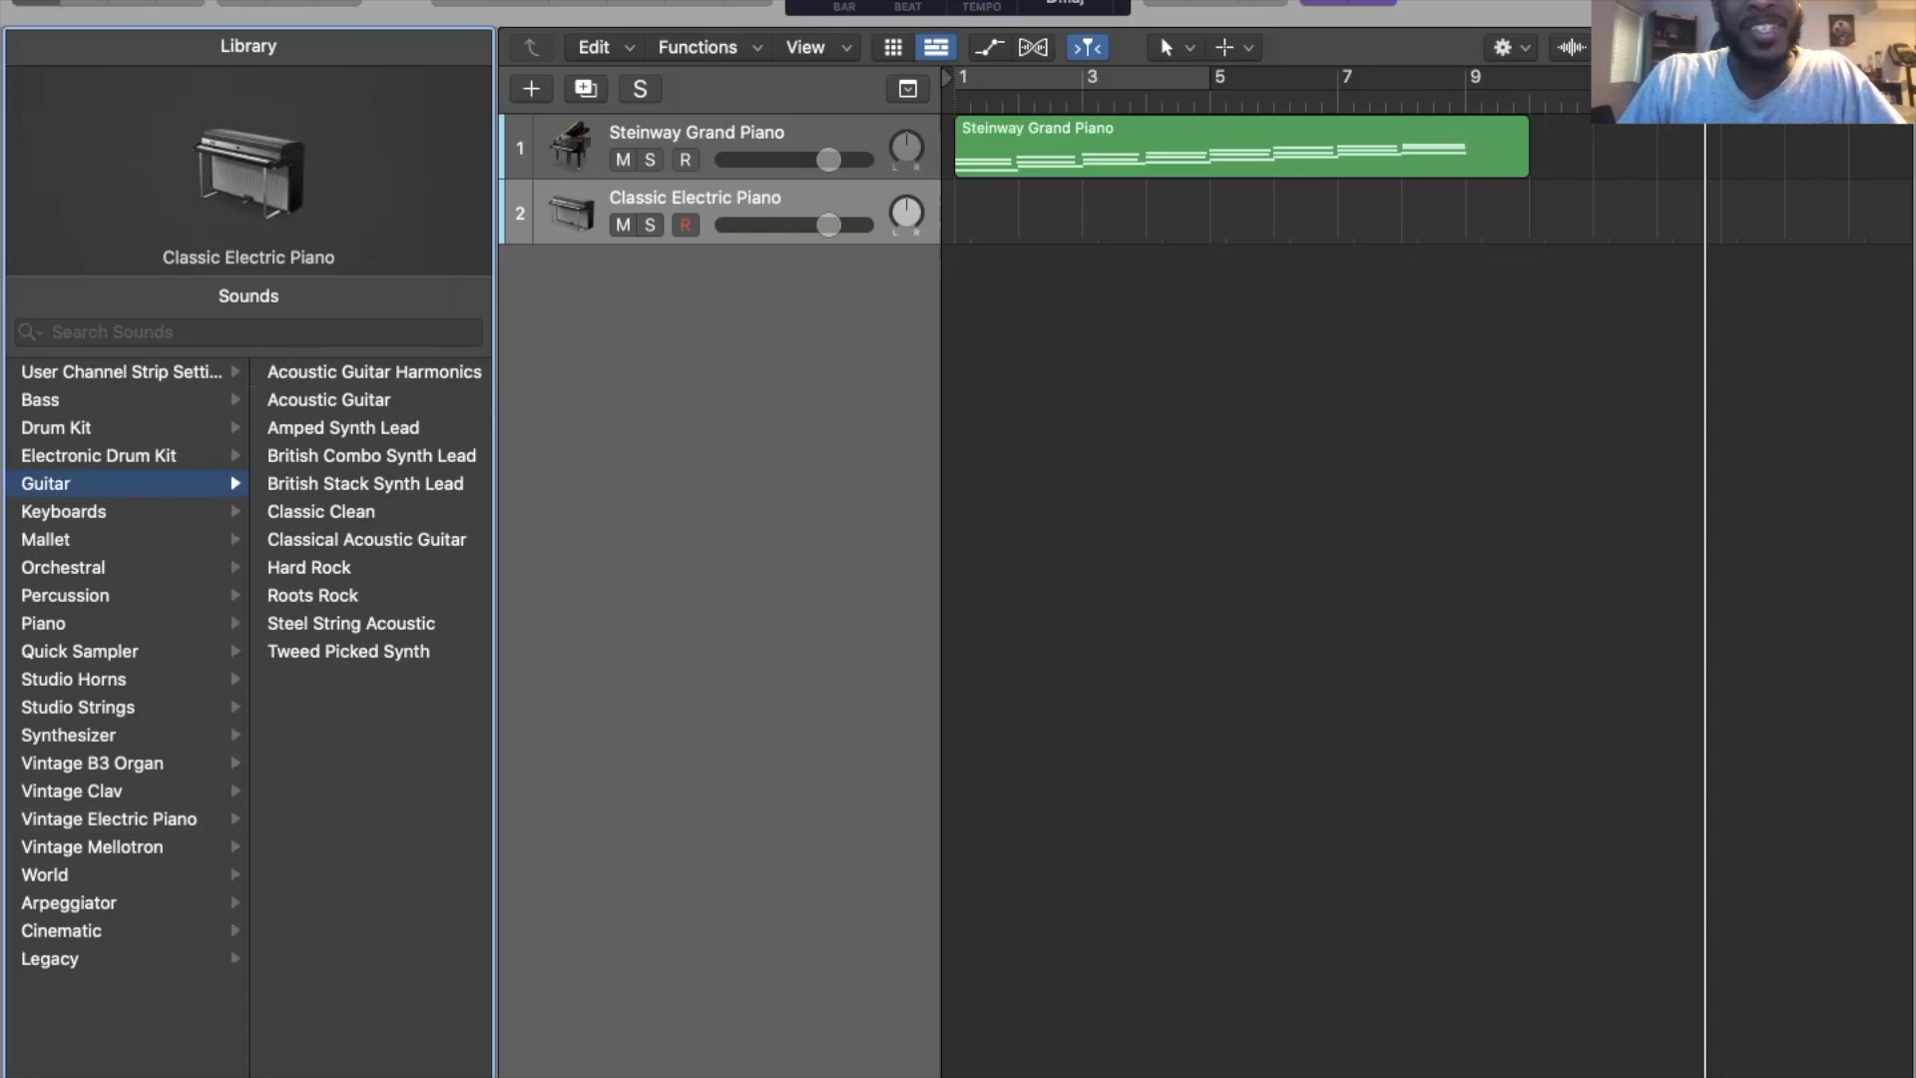
click(365, 483)
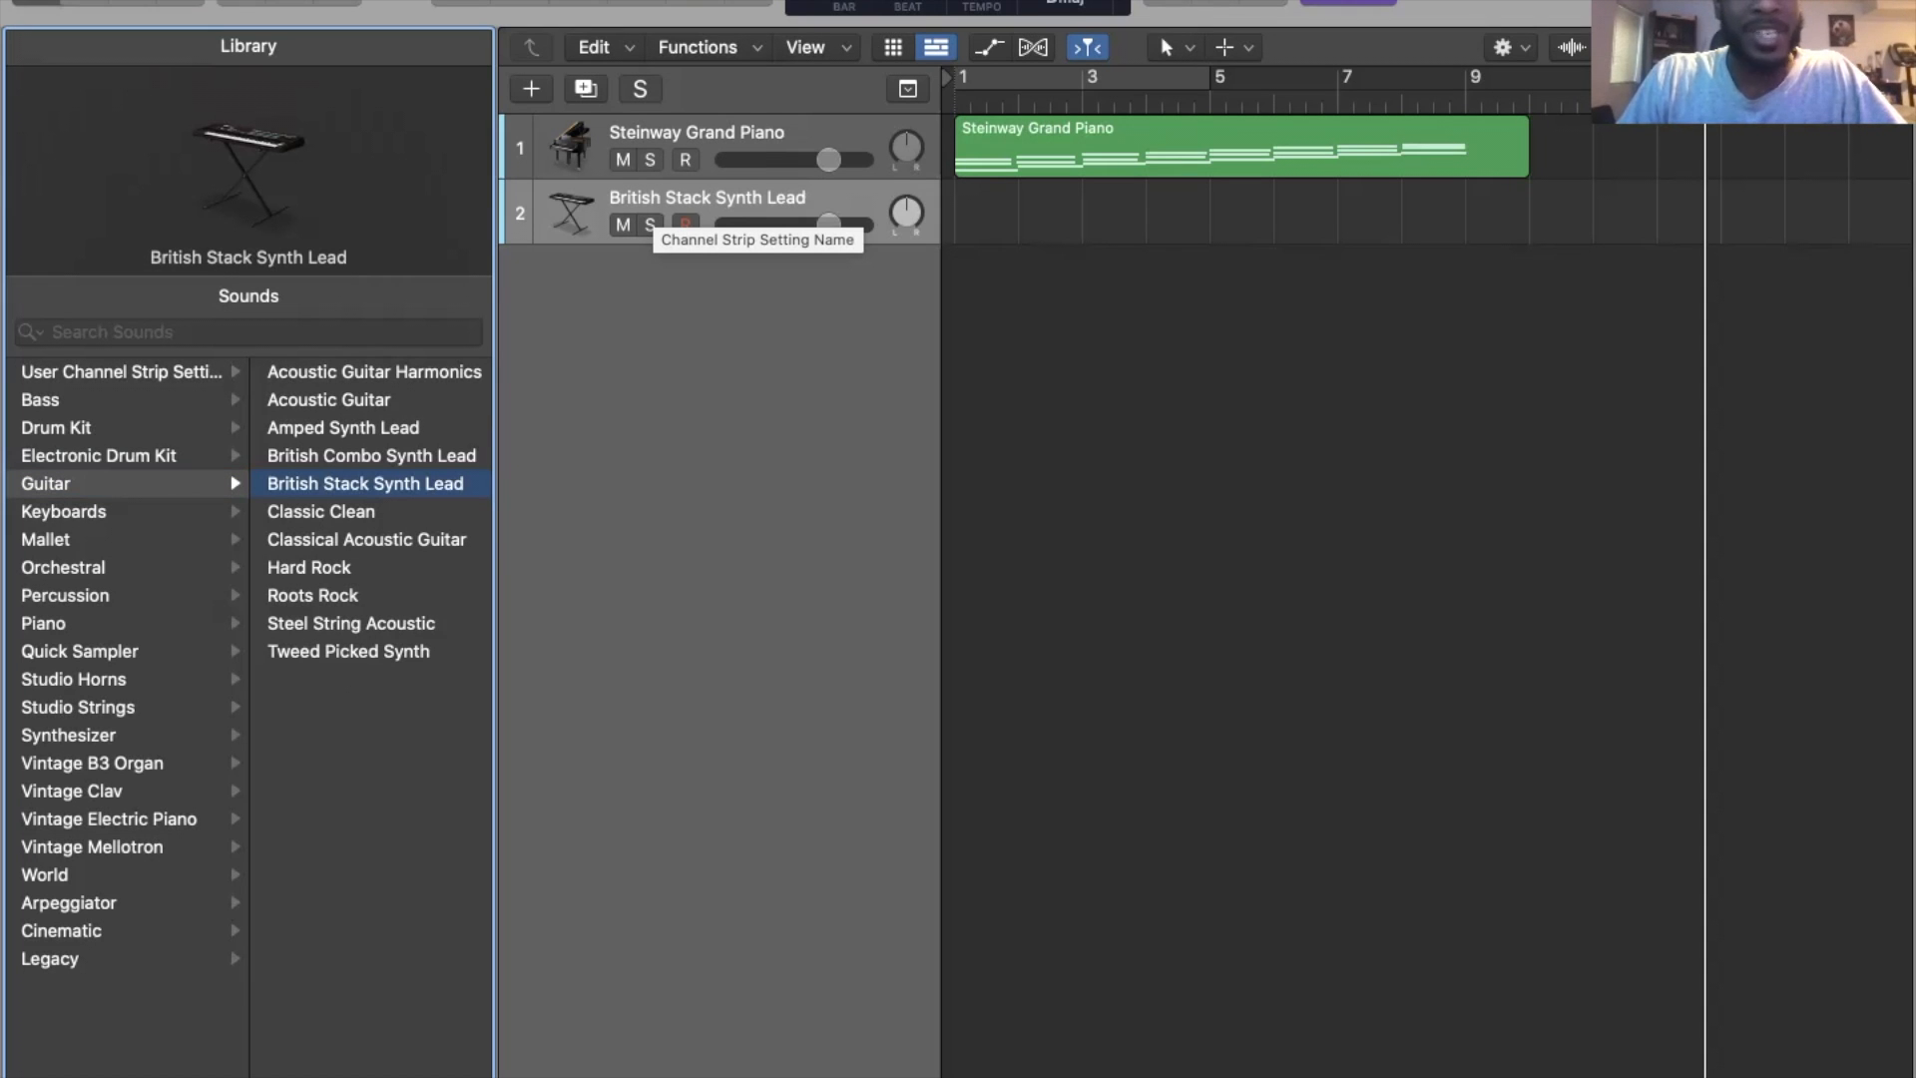
click(330, 400)
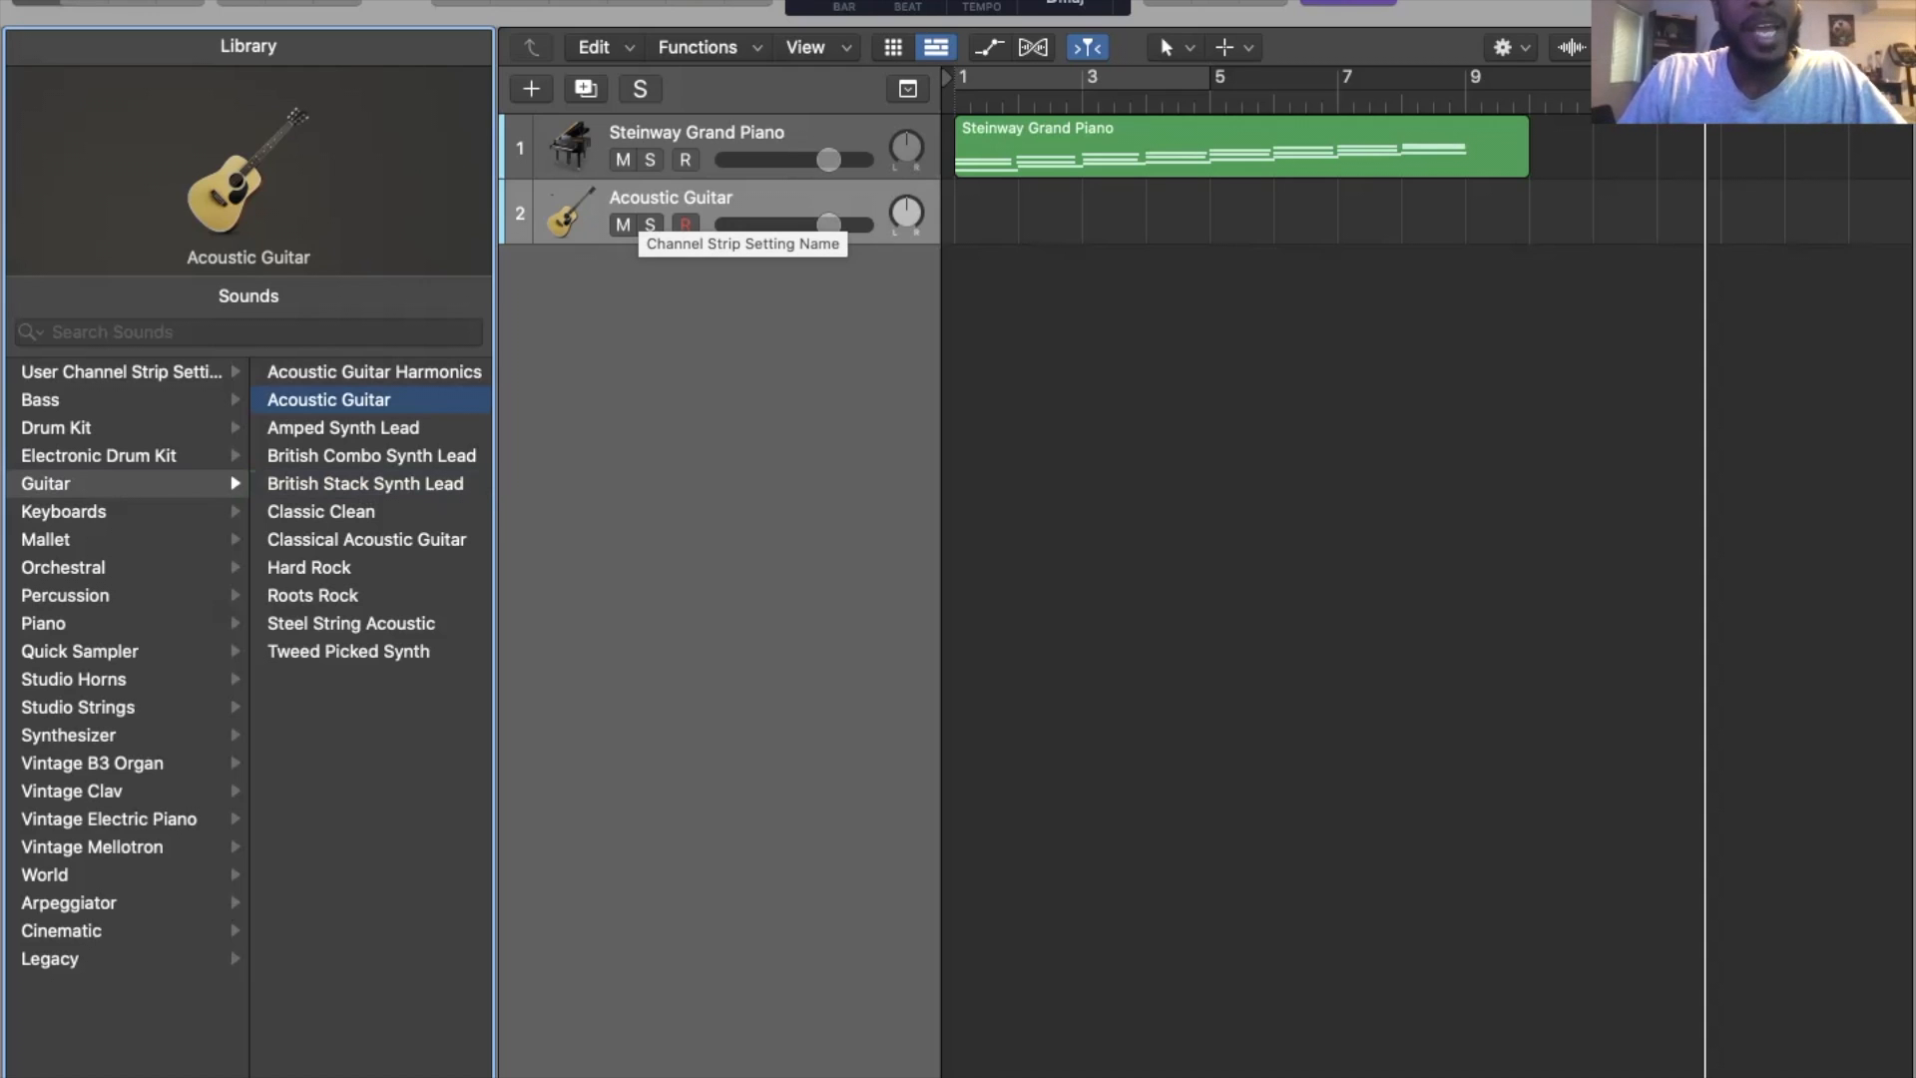
key(y)
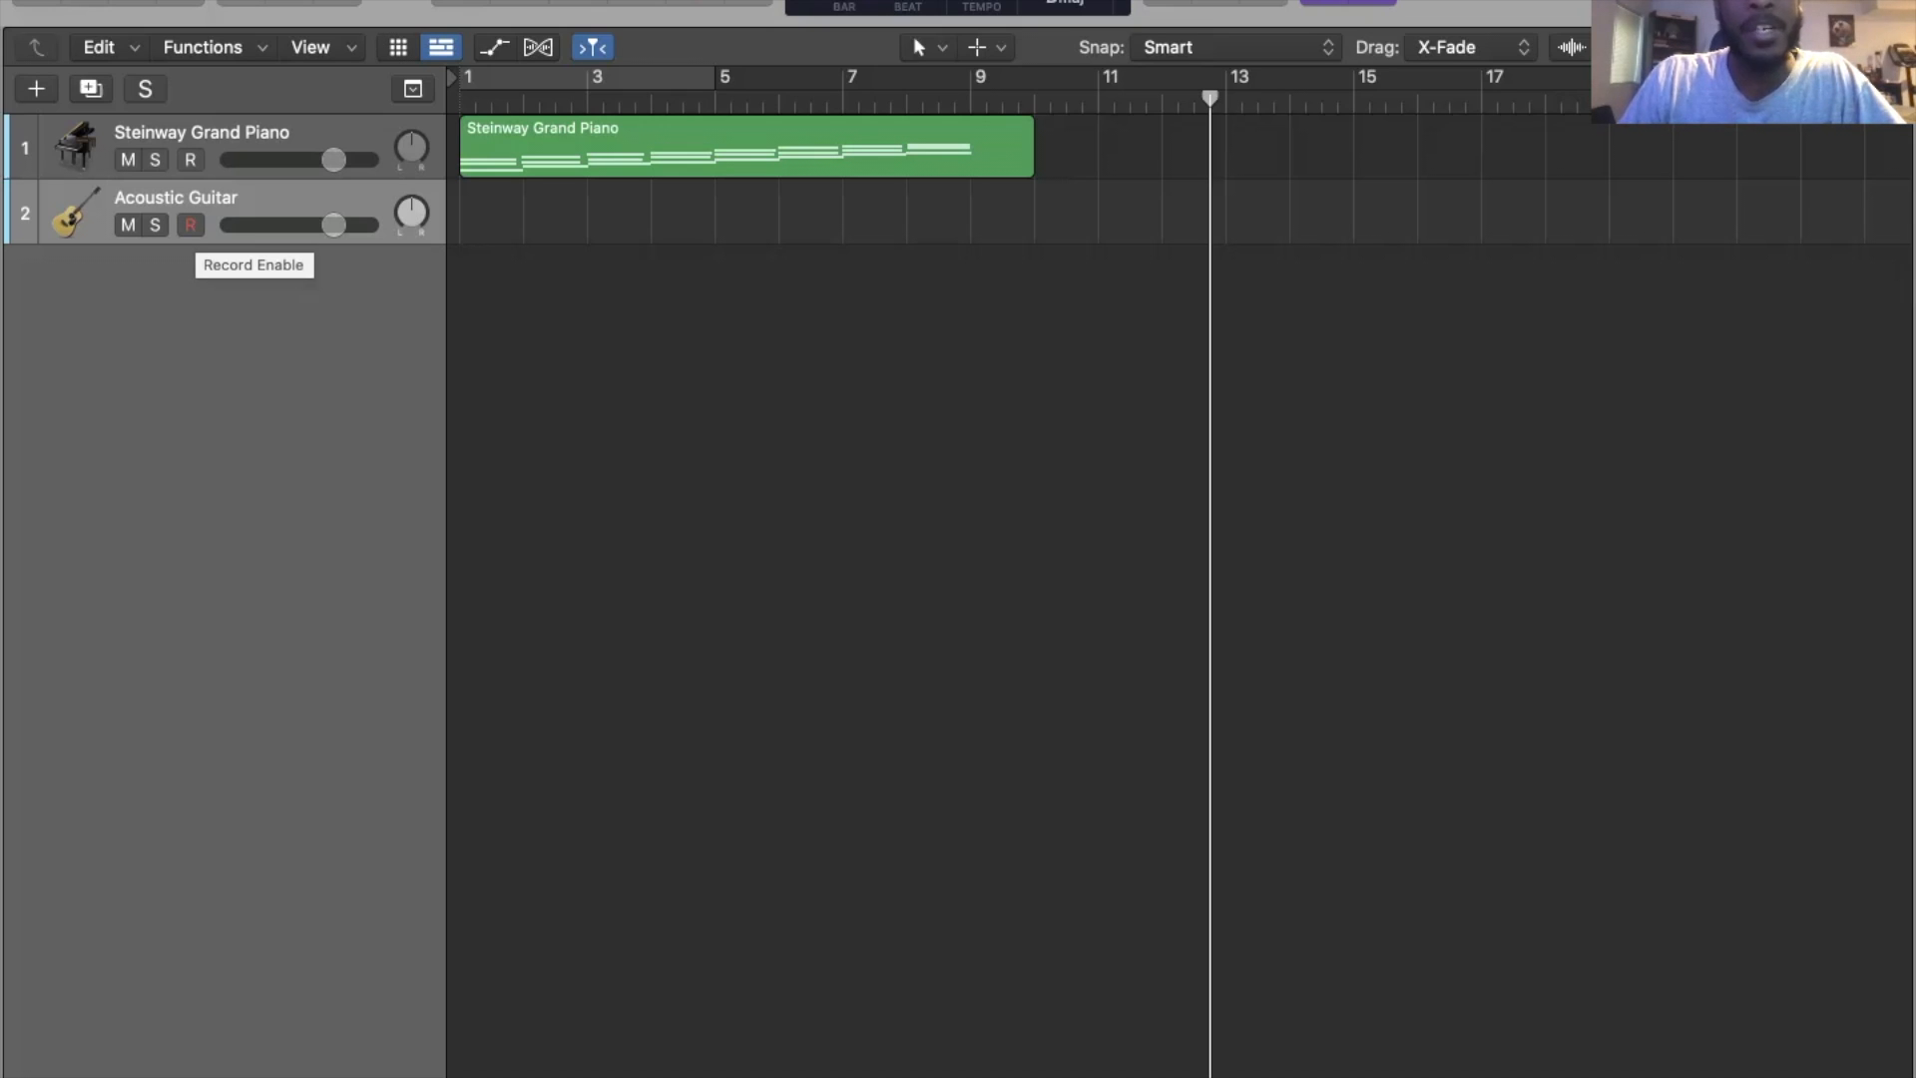
- Record-enable the Acoustic Guitar track and record a part of about nine bars from bar 1
click(191, 225)
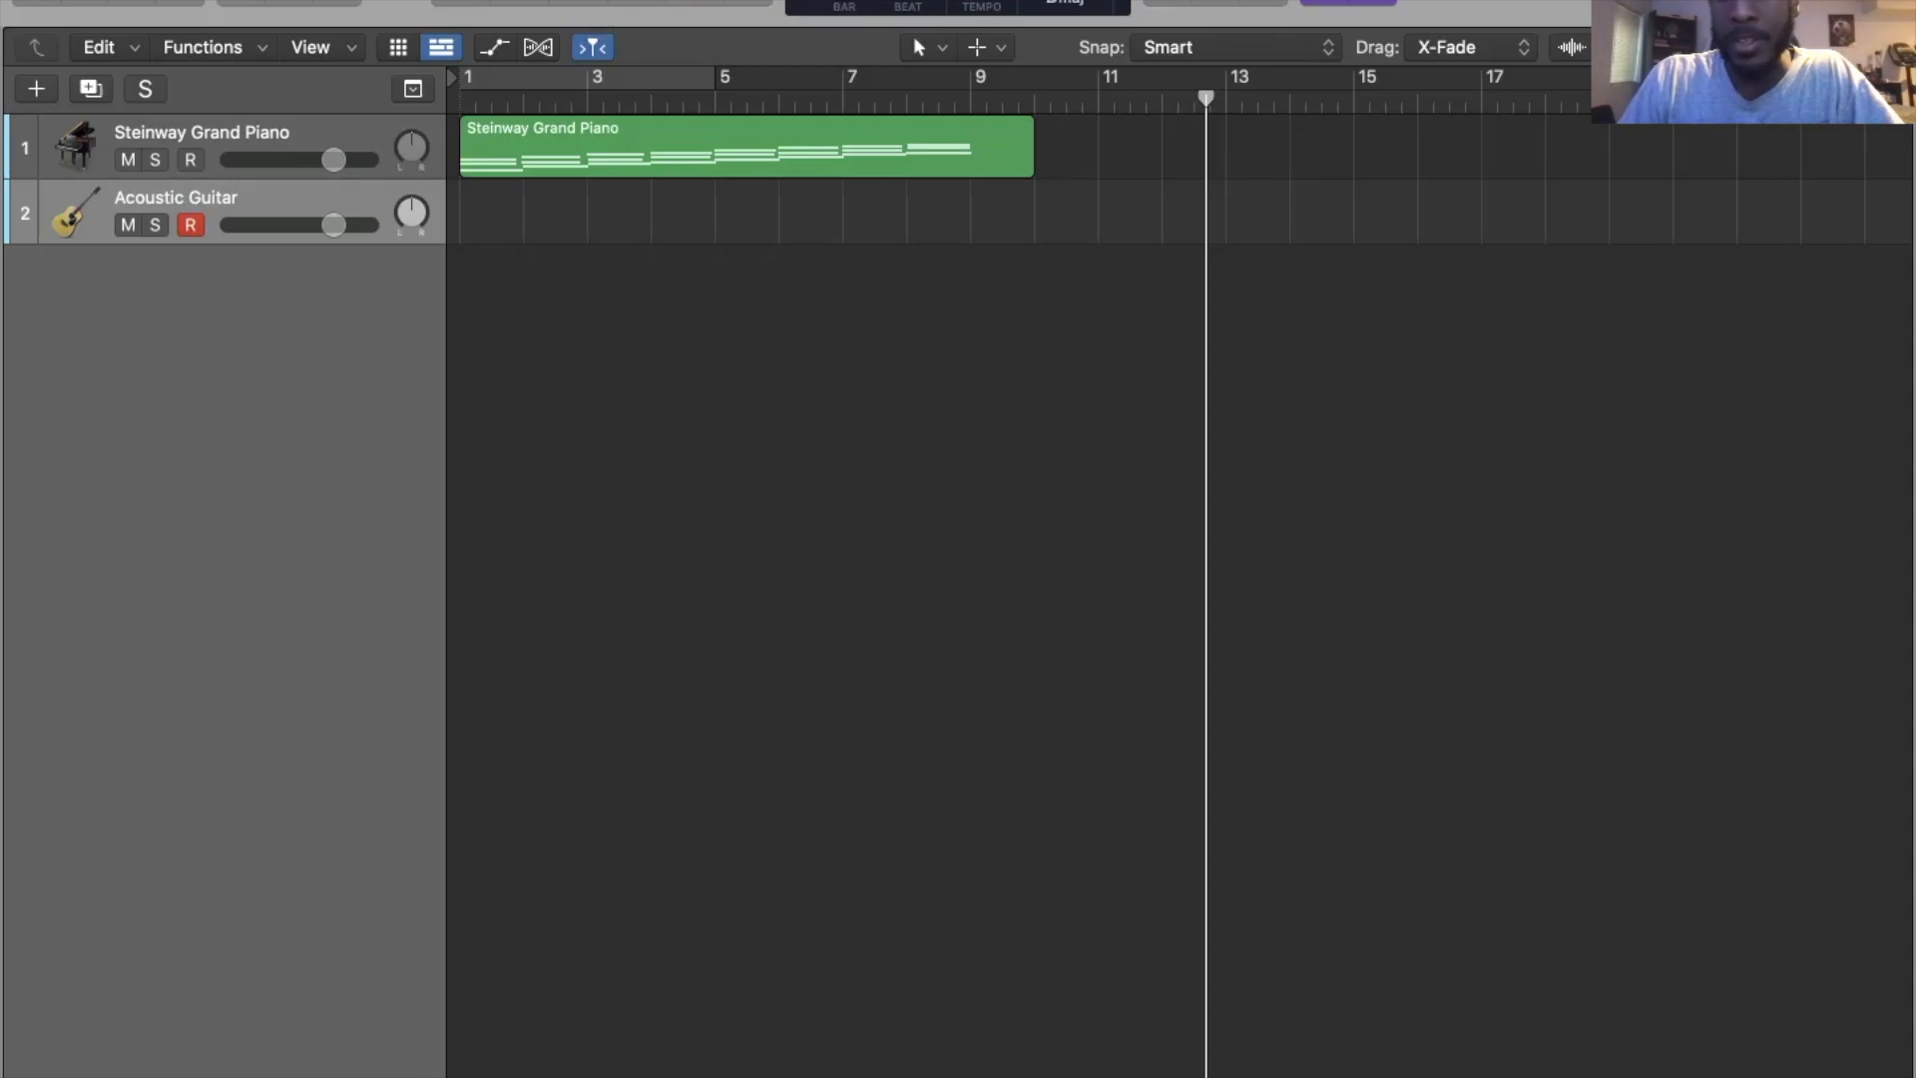
key(Return)
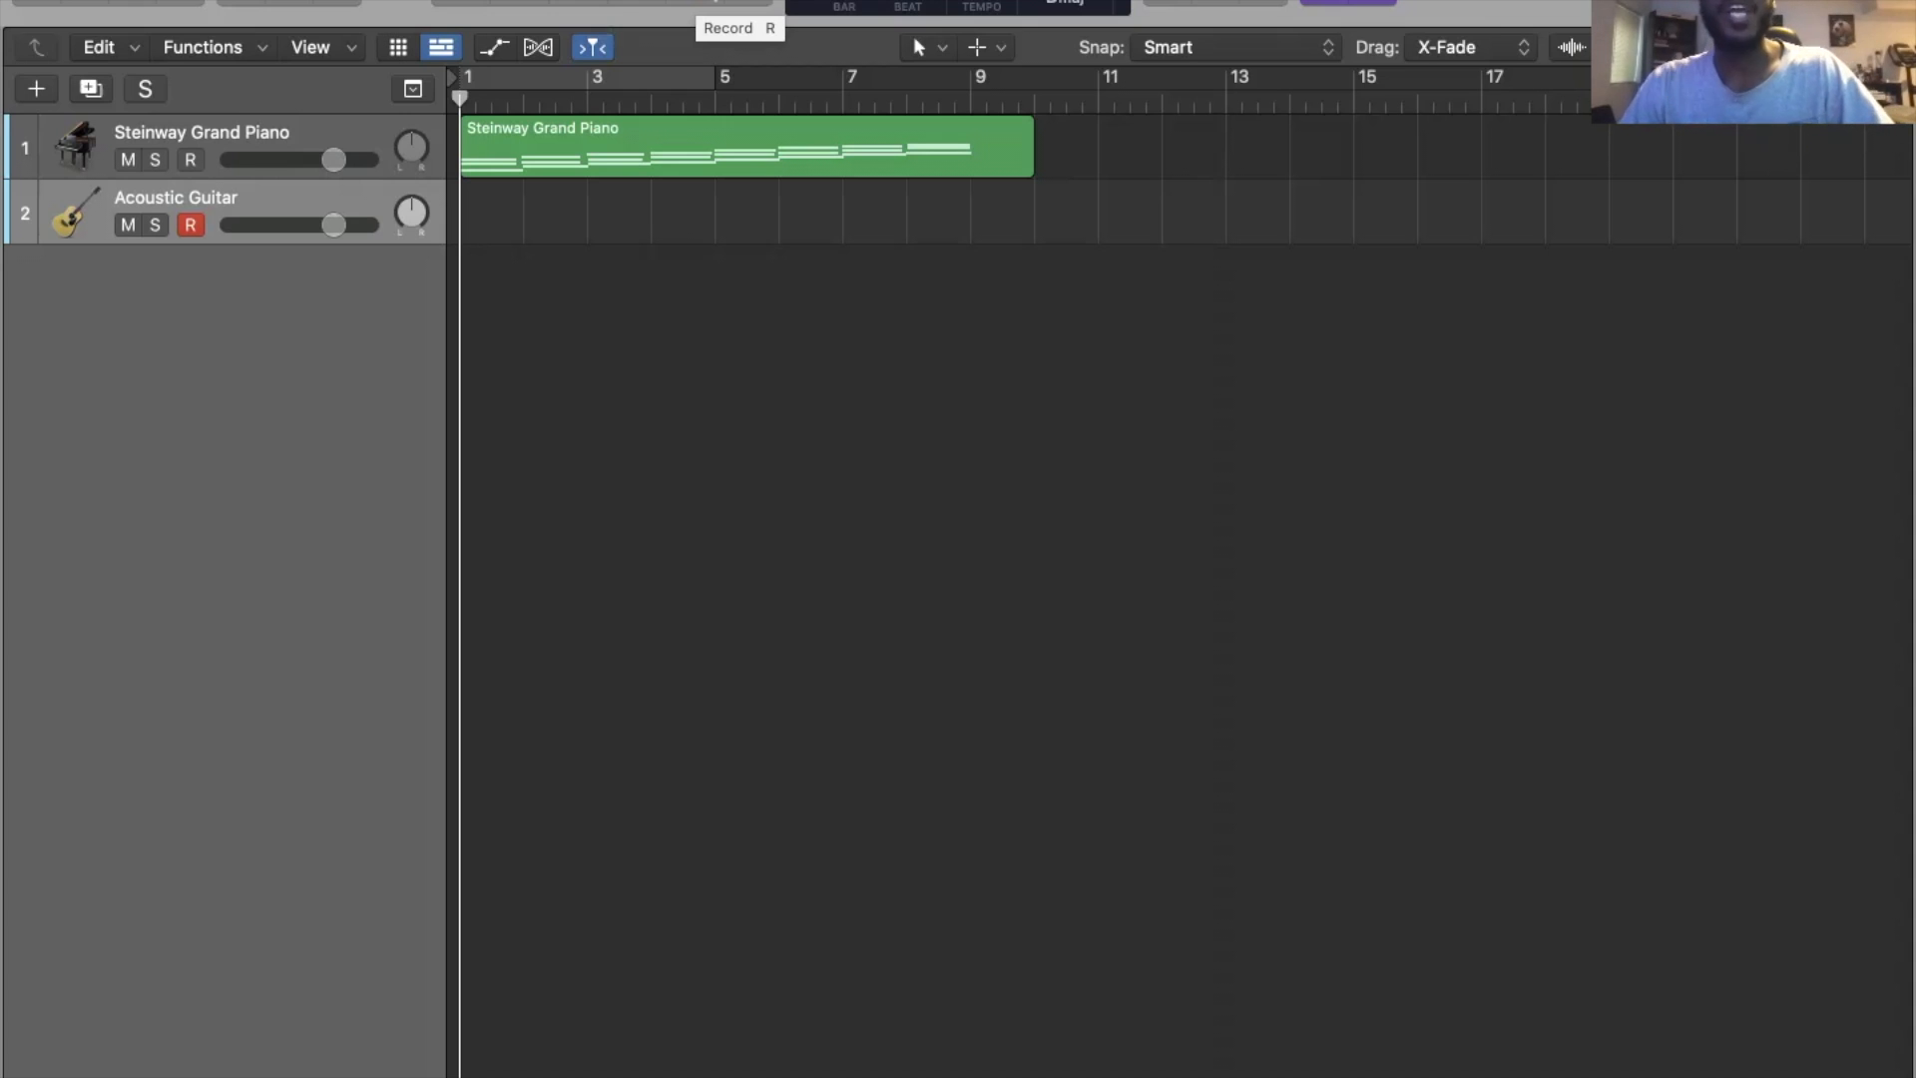
key(r)
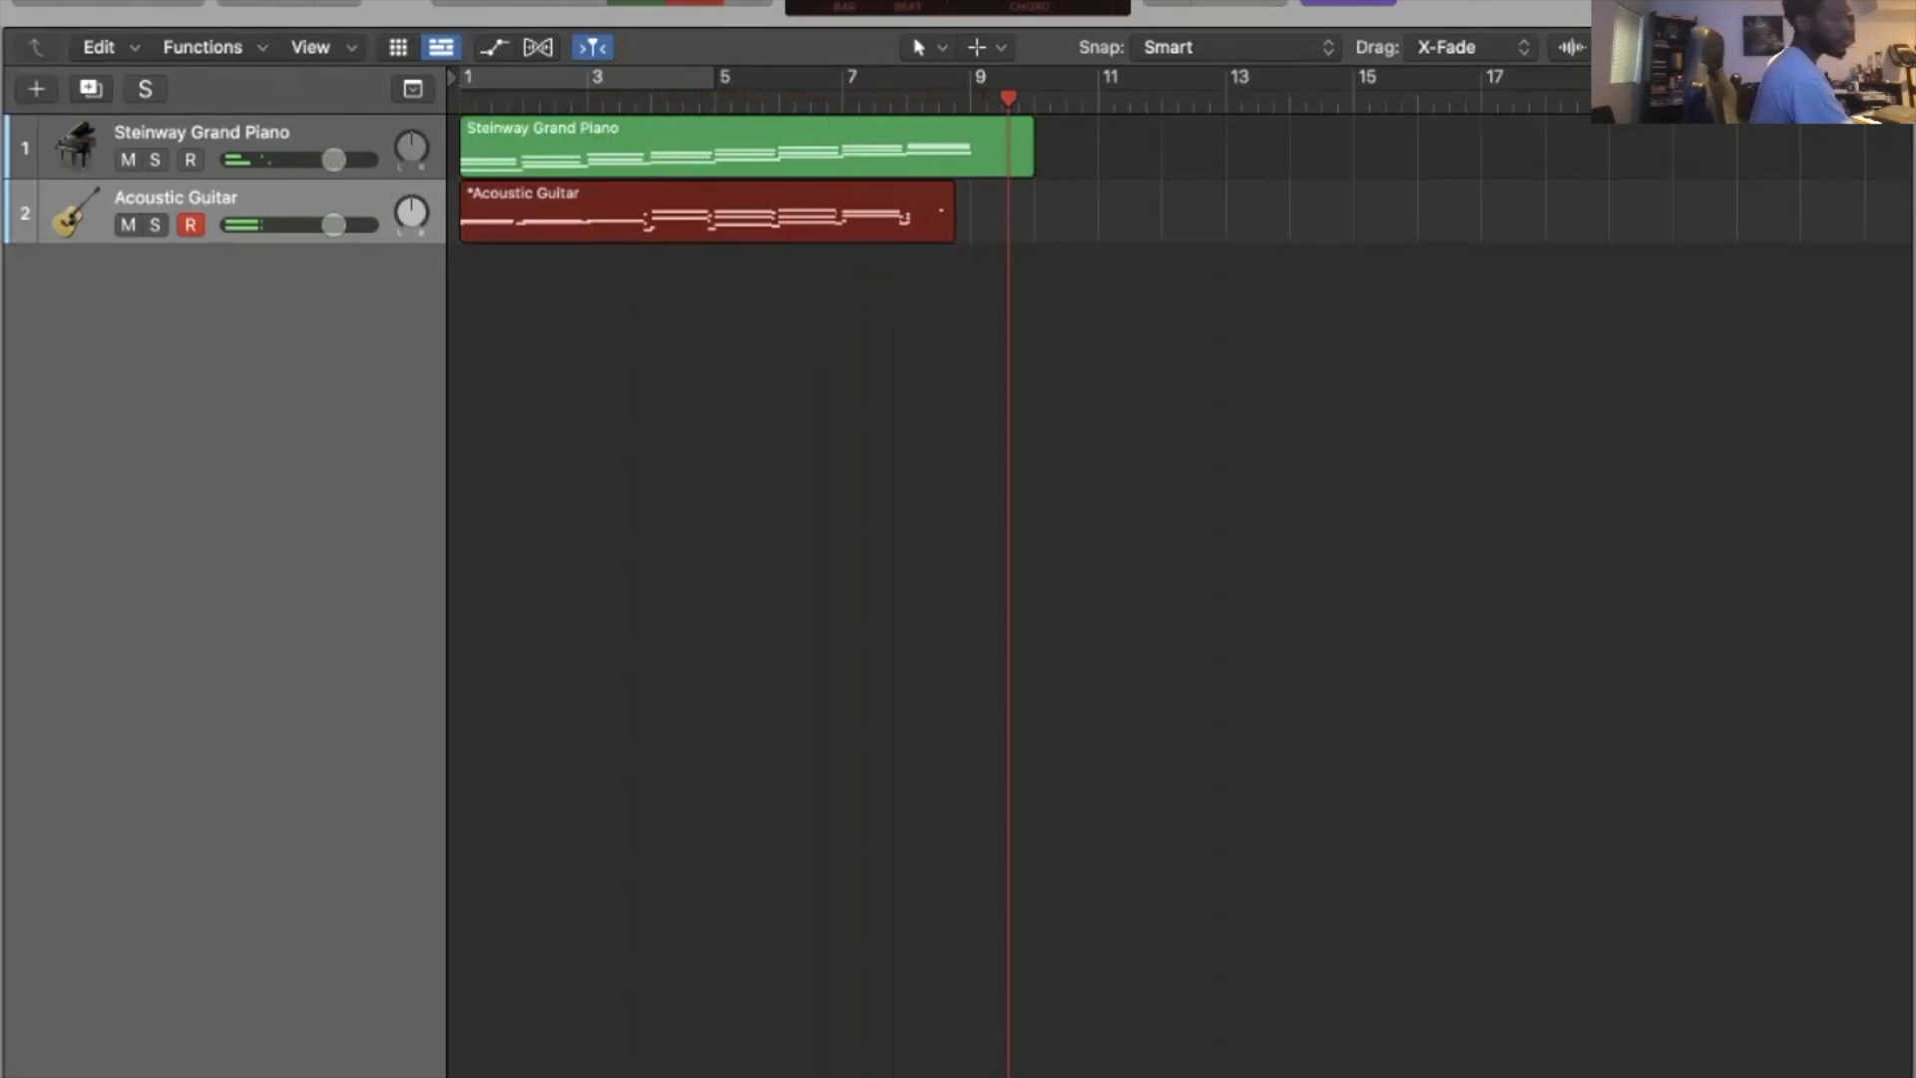
key(space)
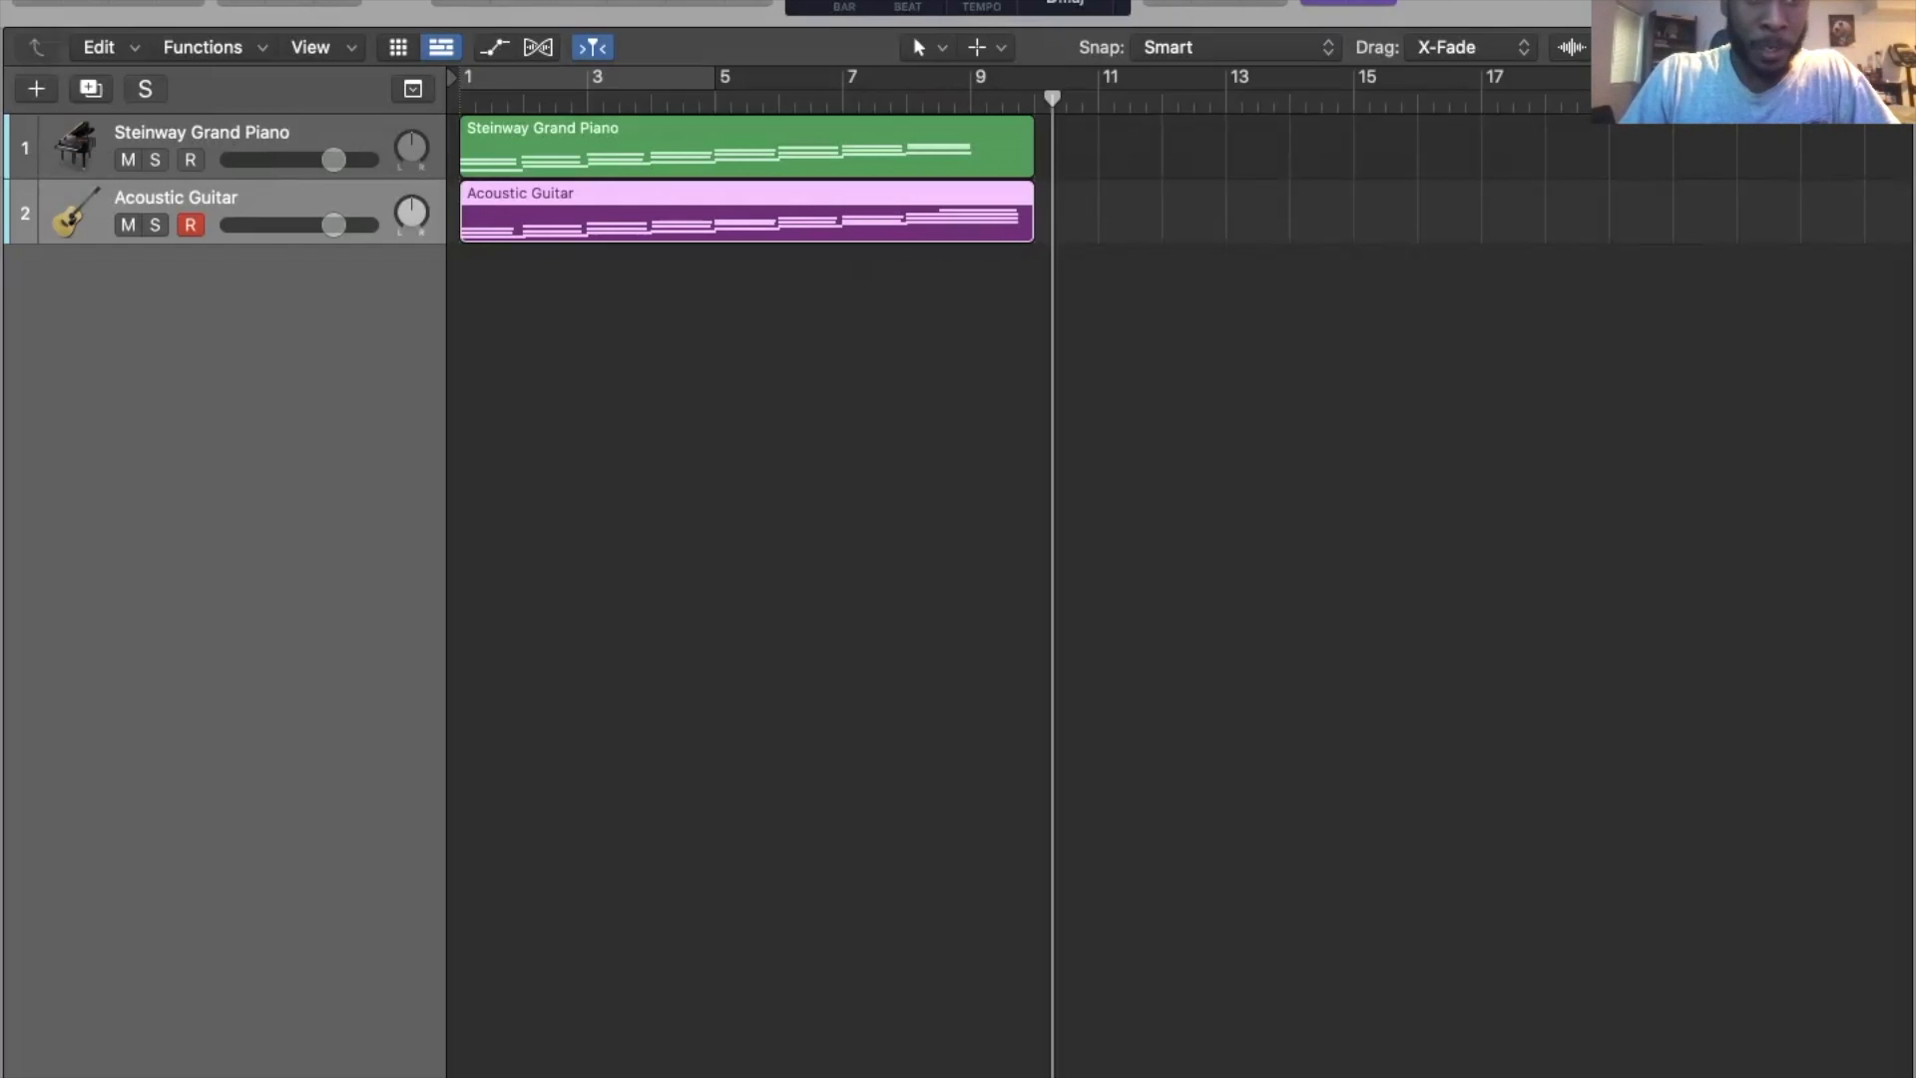
- Create a Drummer track with the Hip Hop genre and Output 1 + 2
click(36, 89)
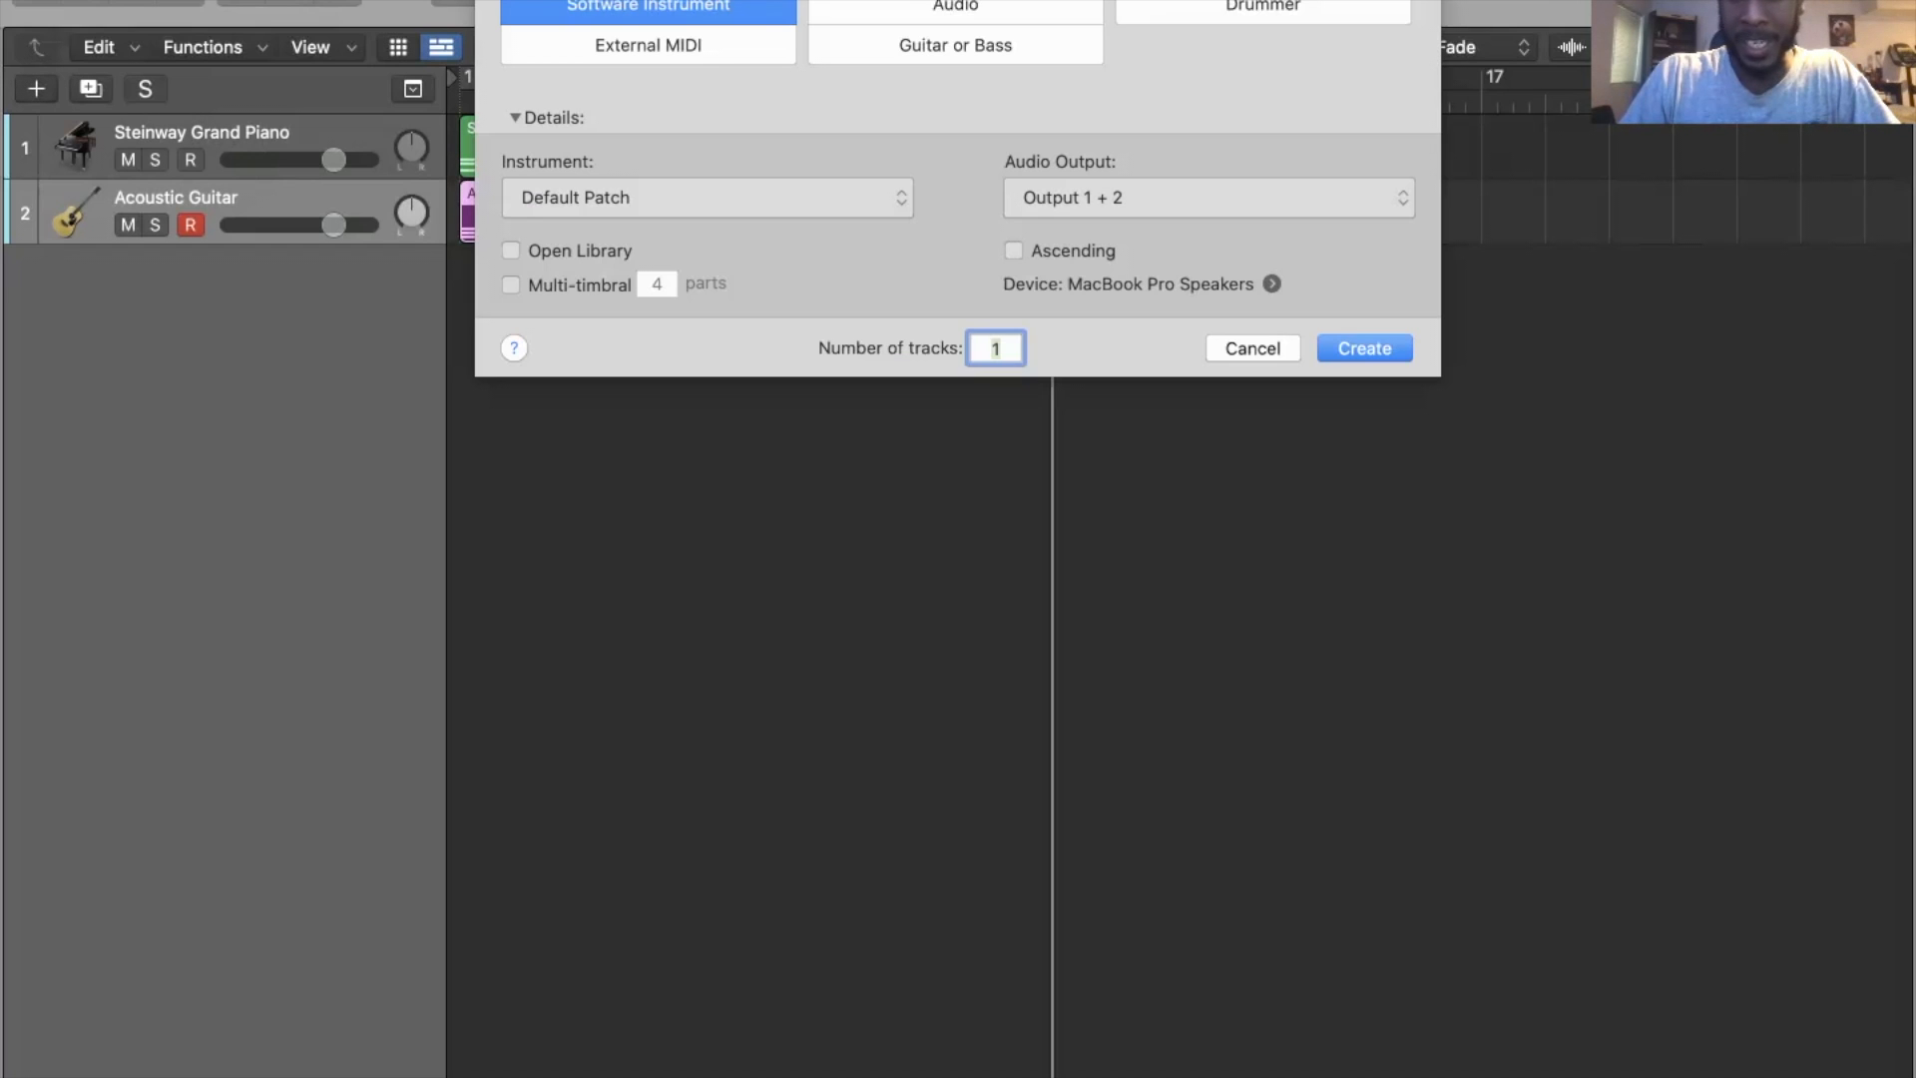
click(1264, 6)
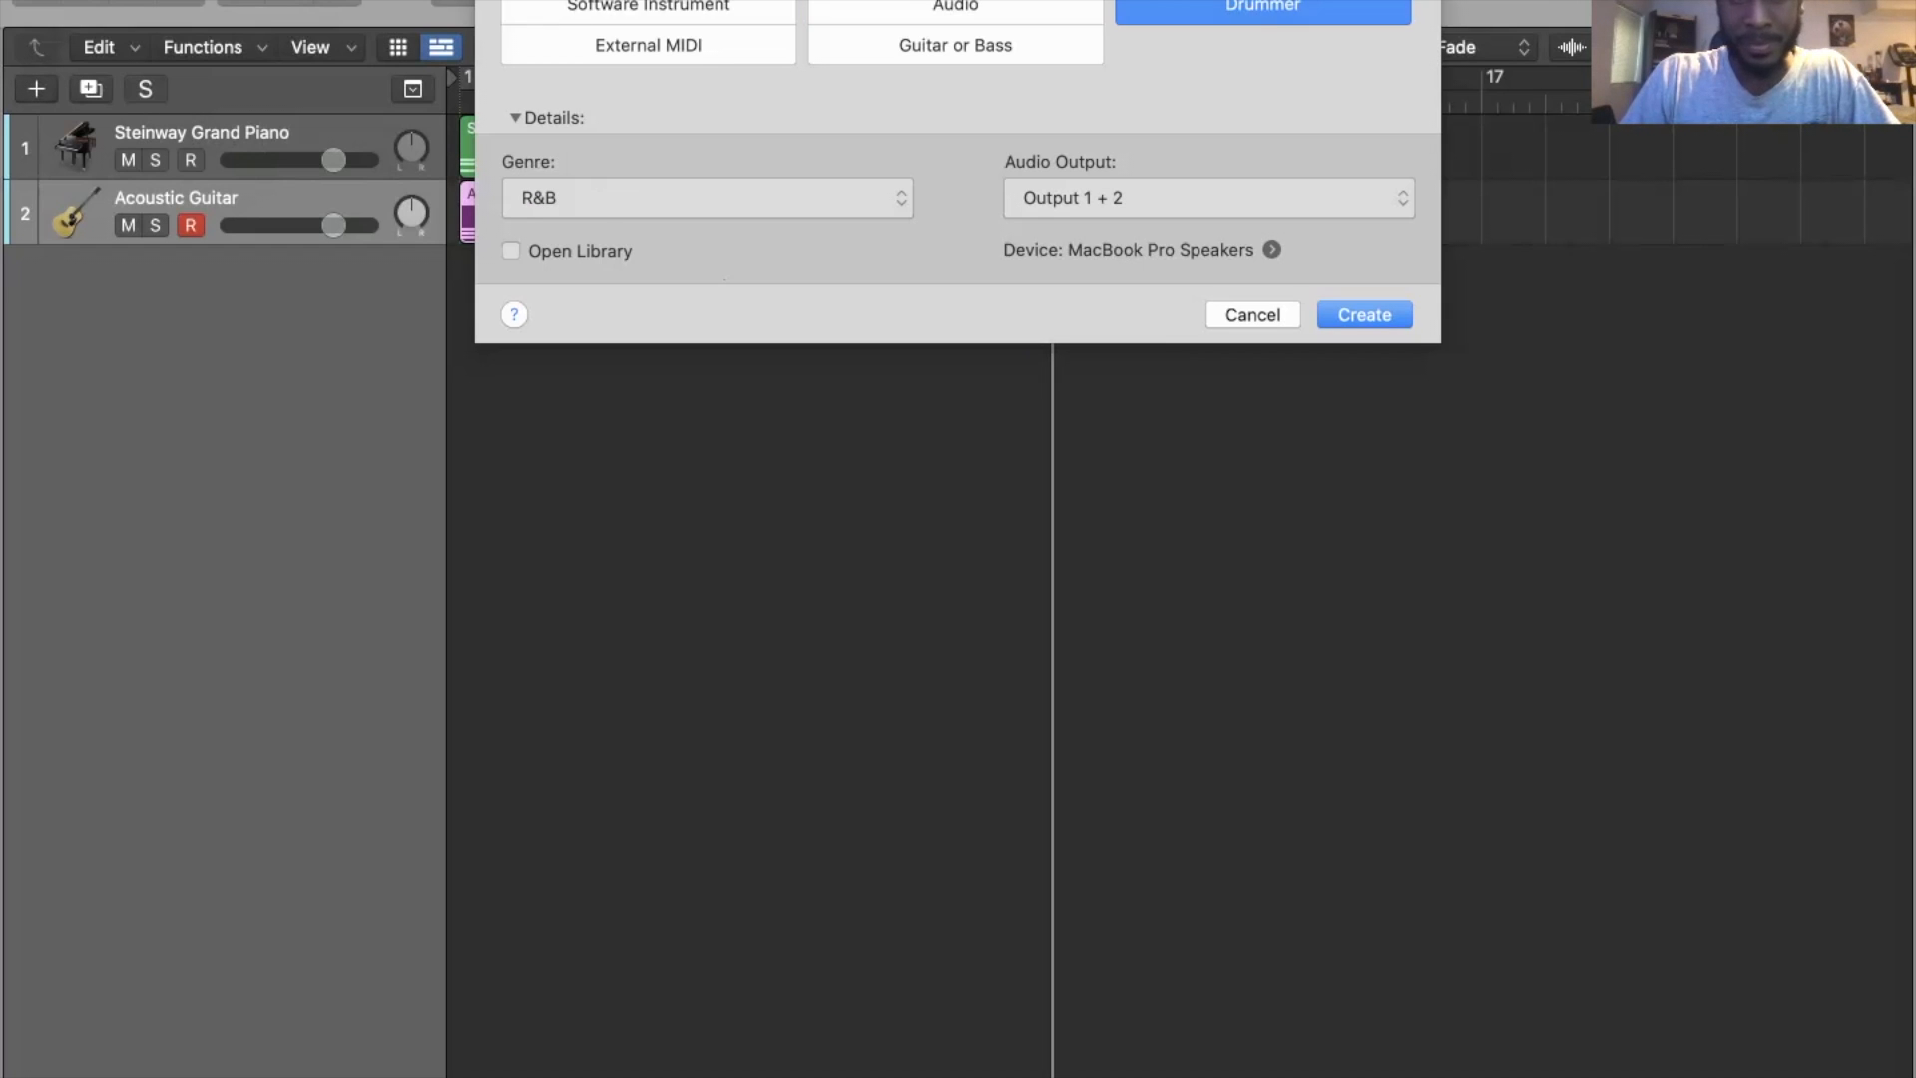
click(707, 197)
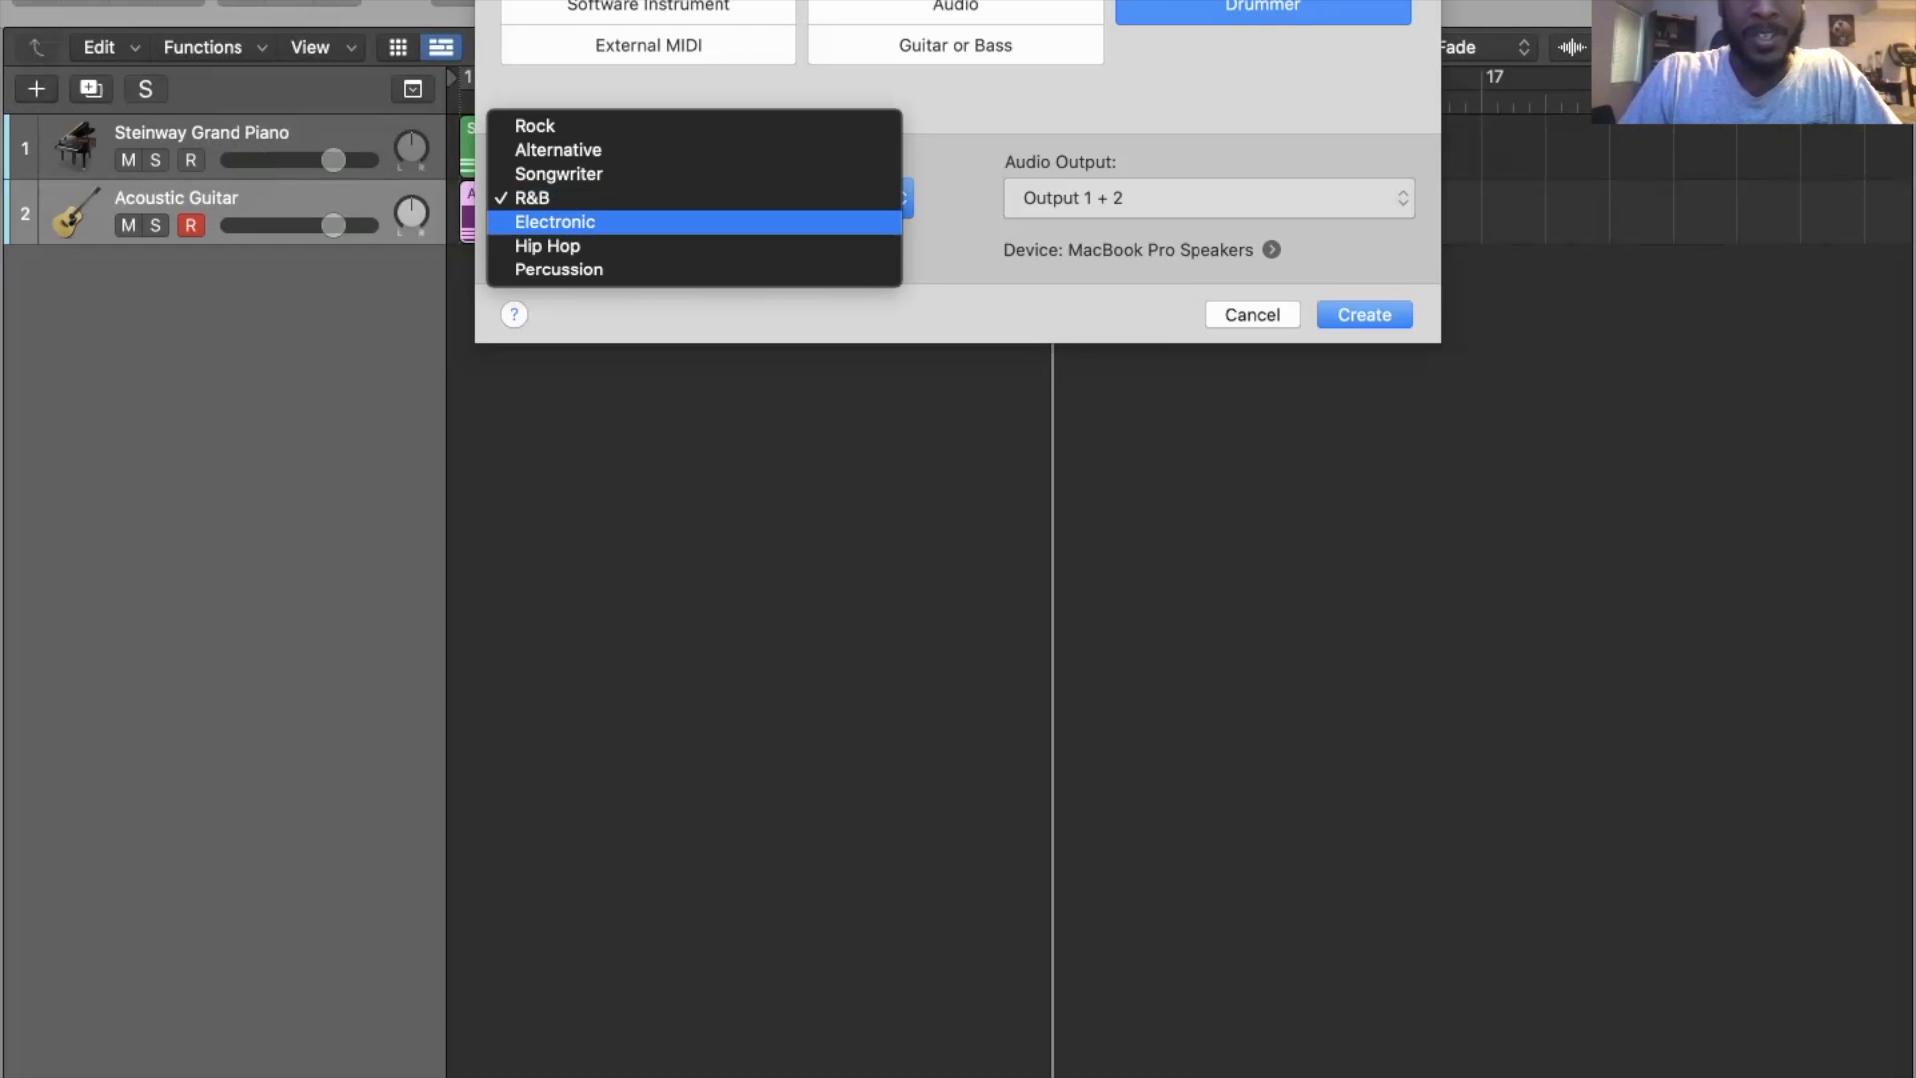
click(695, 246)
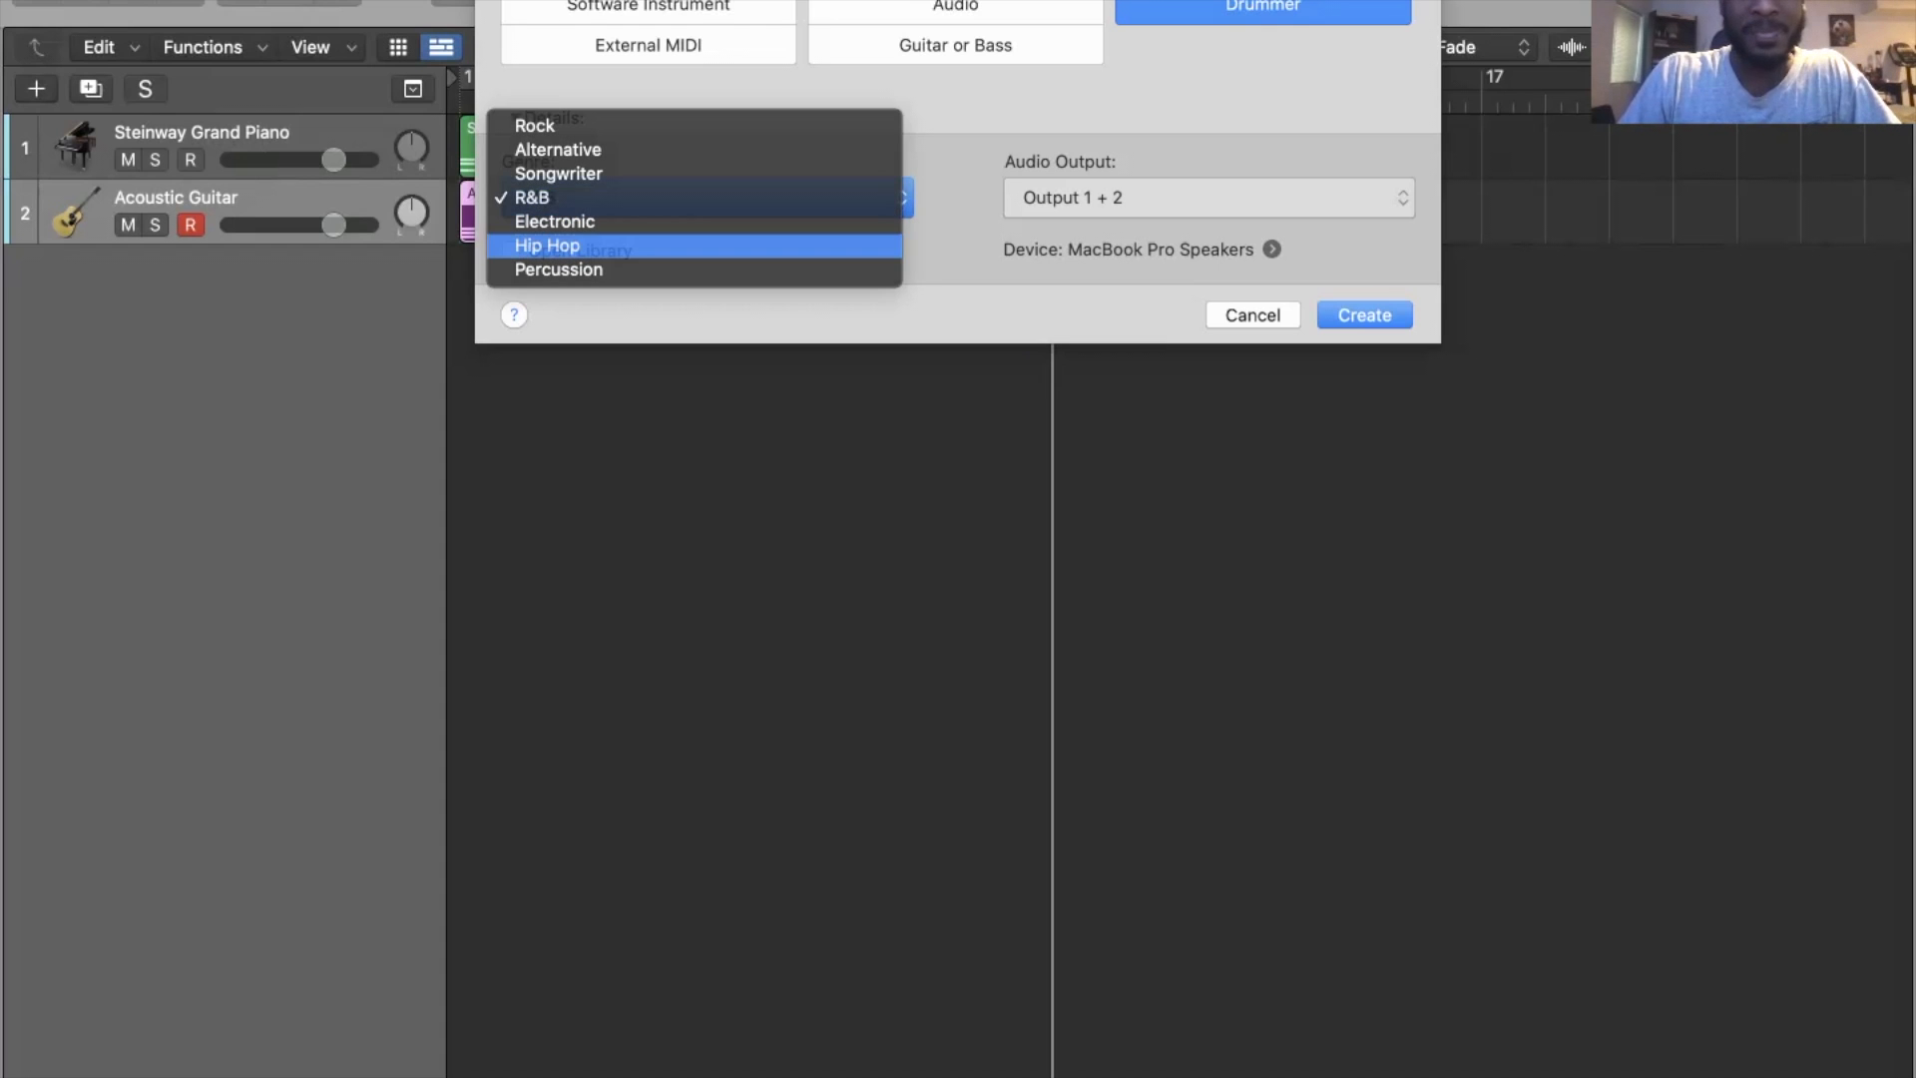
click(1364, 315)
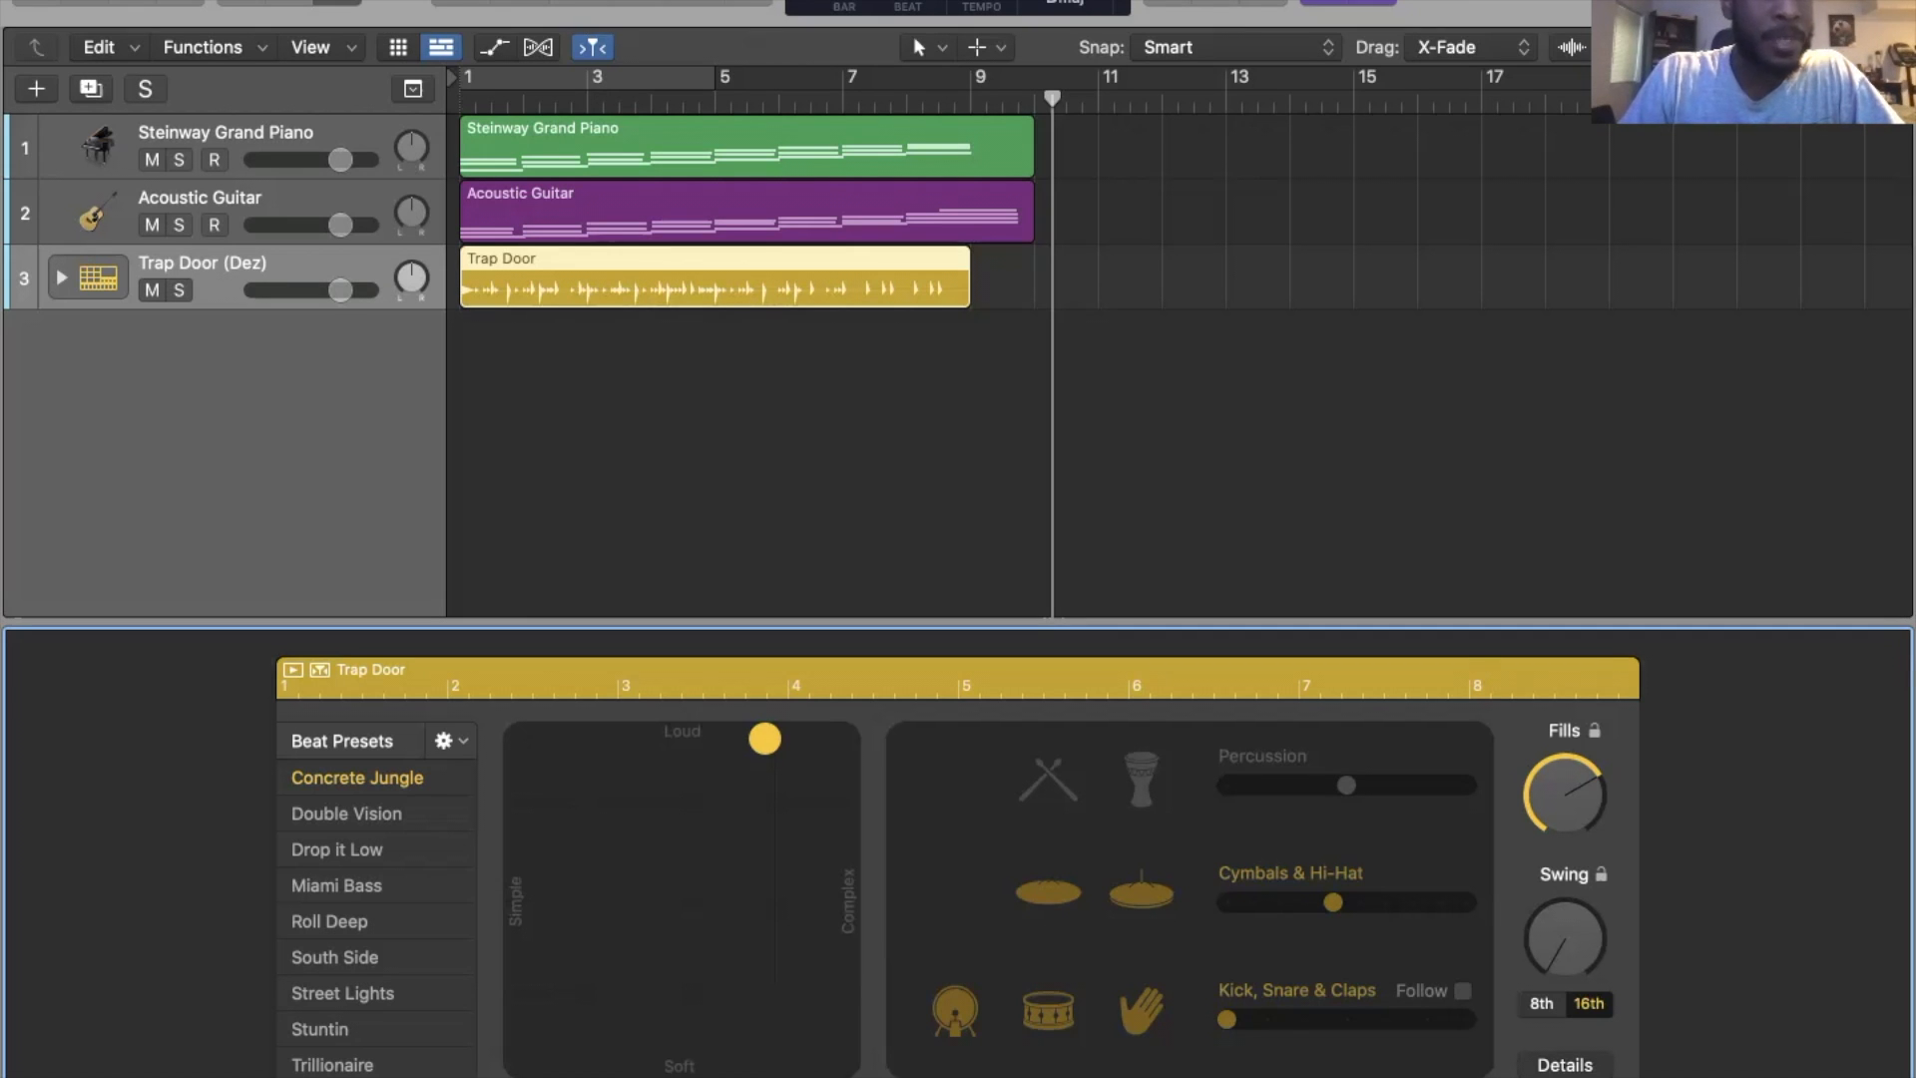
- Create one software instrument track using the stereo Drum Kit Designer, routed to Output 1 + 2
click(36, 88)
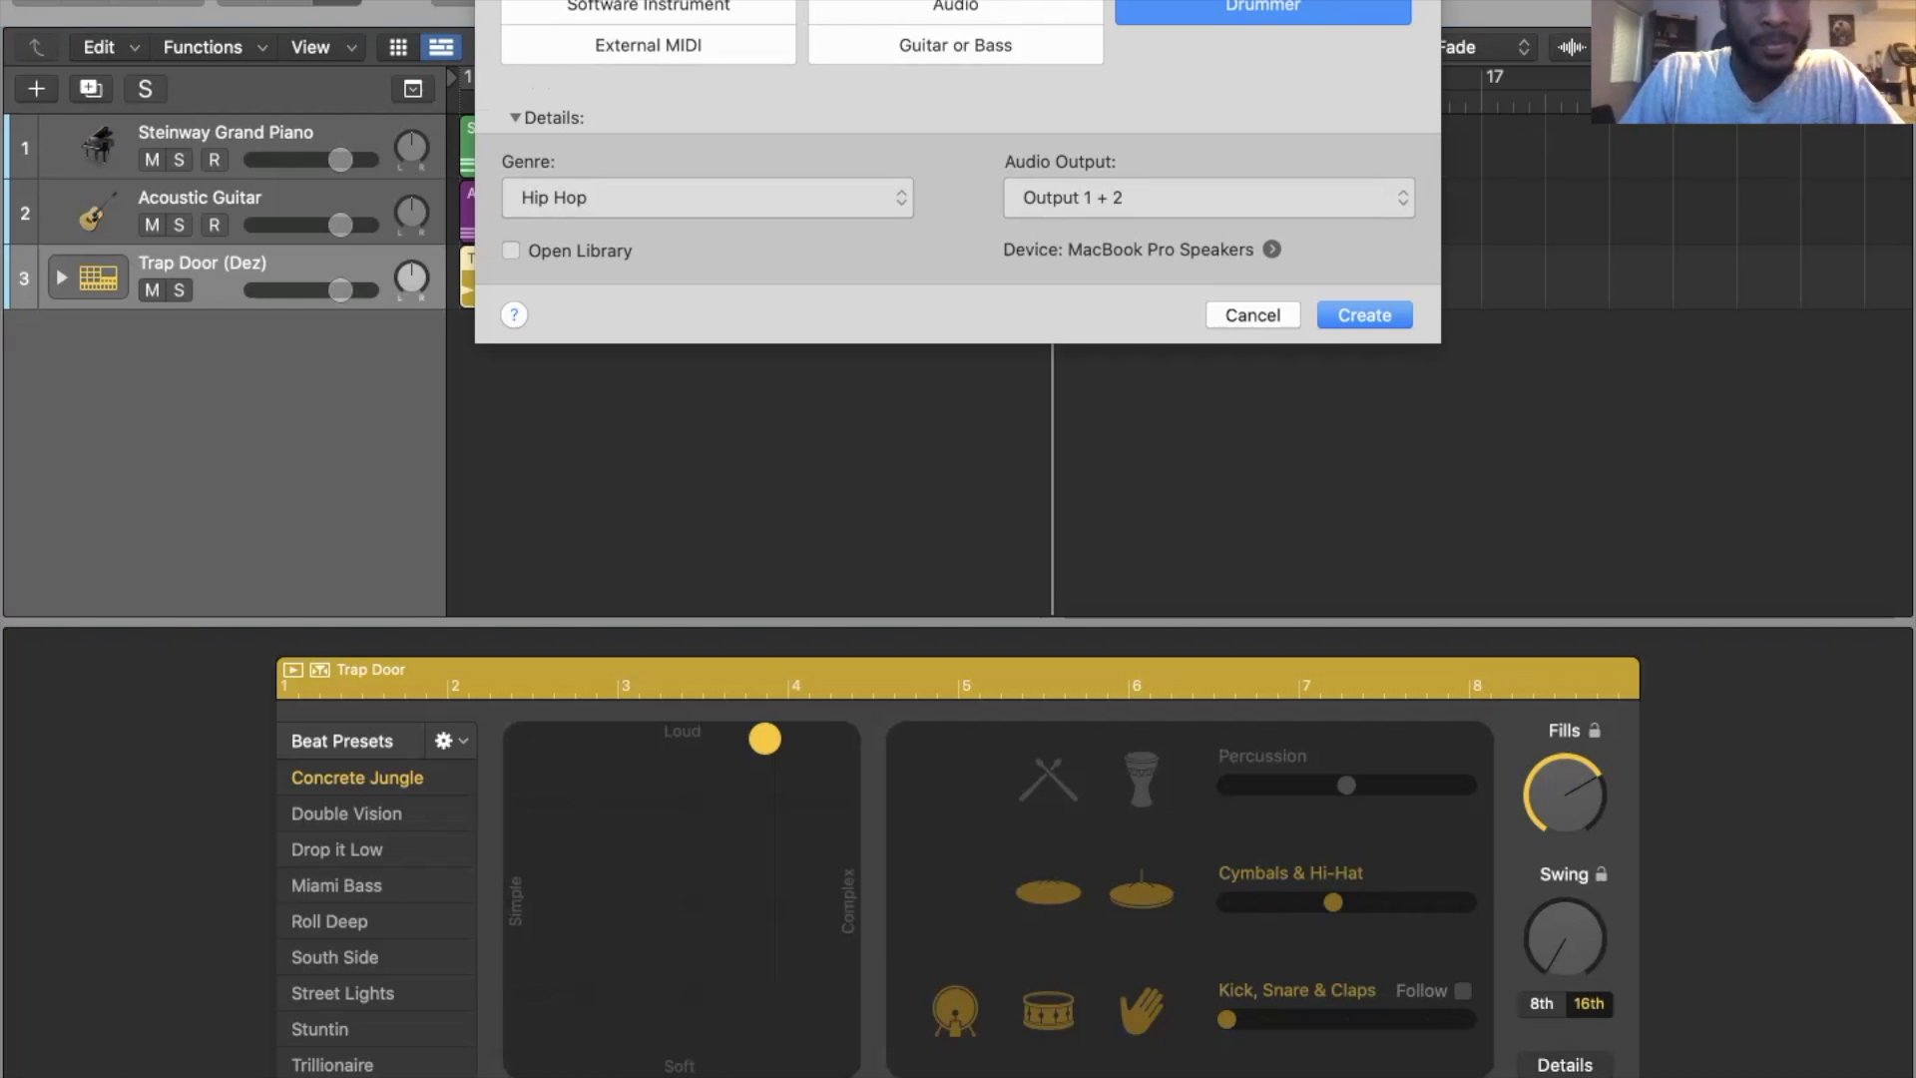
click(648, 6)
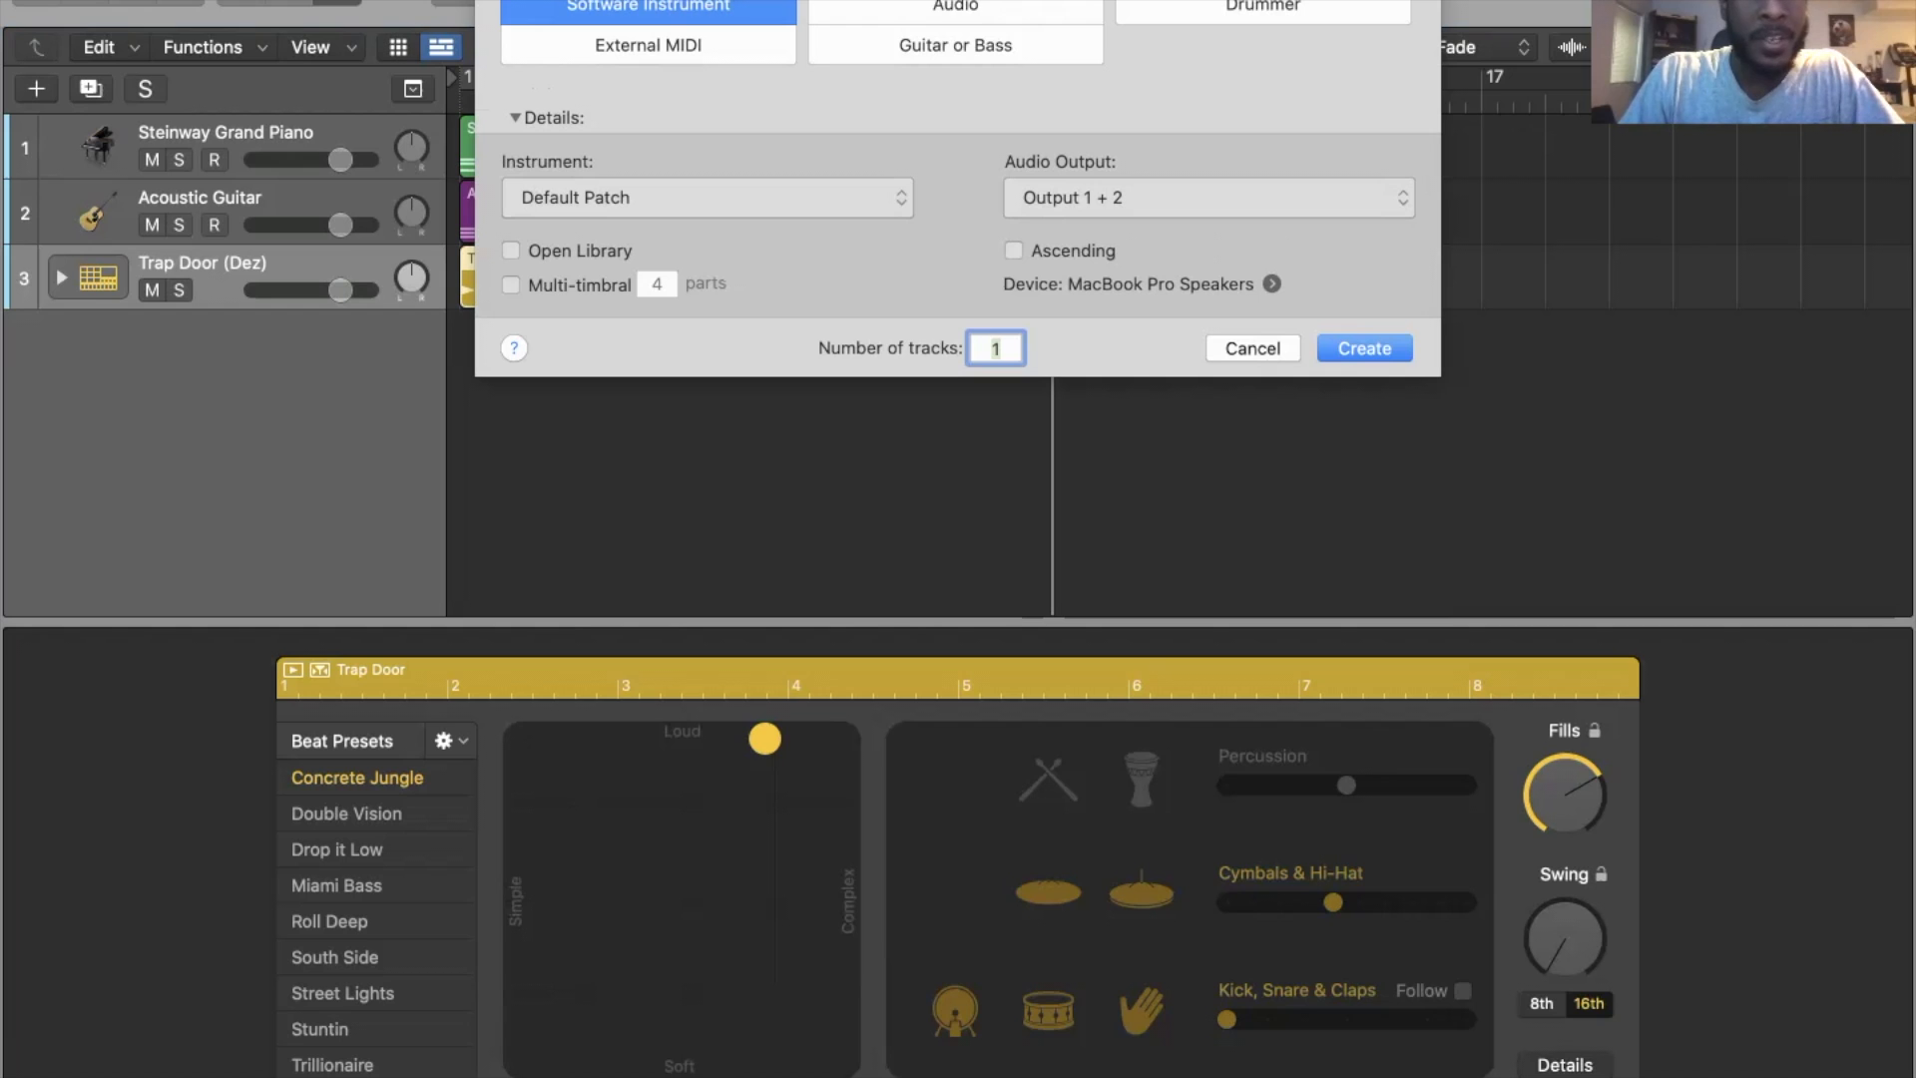
click(707, 198)
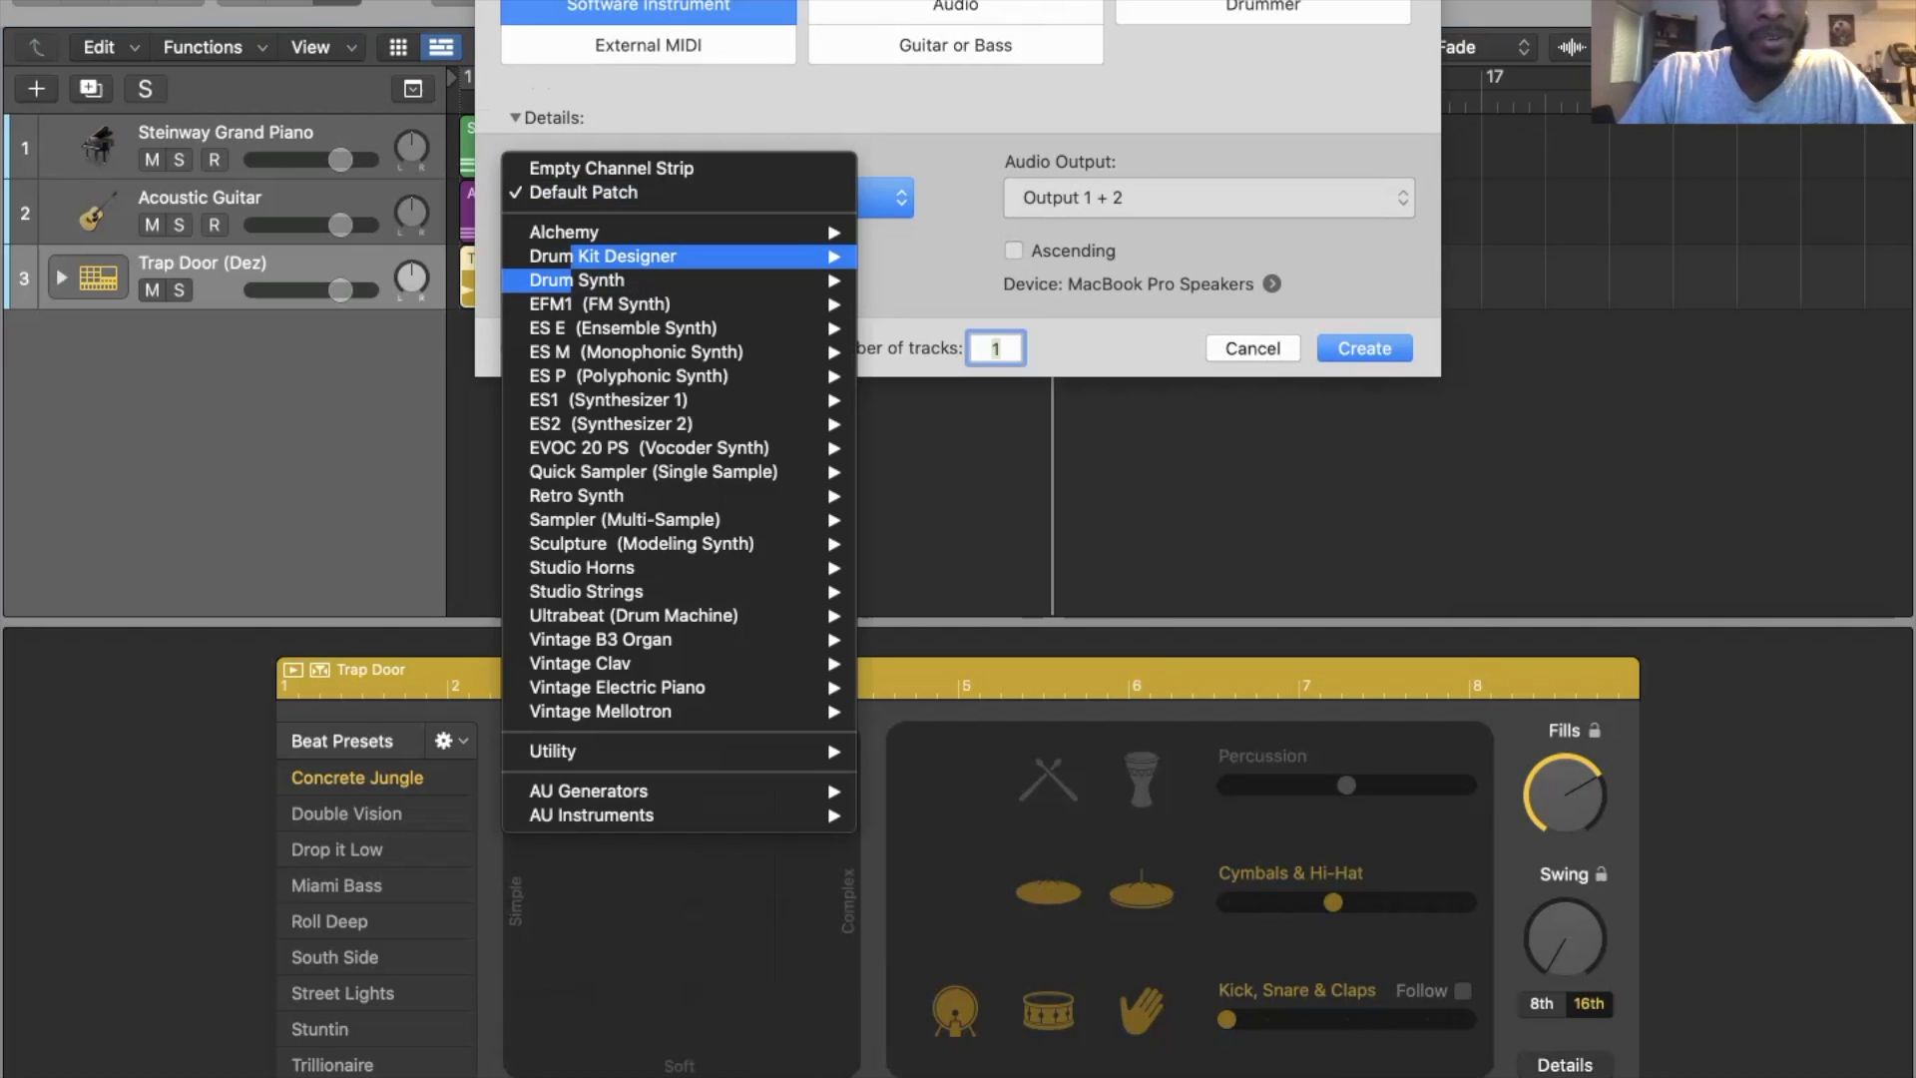
mouse_move(698, 256)
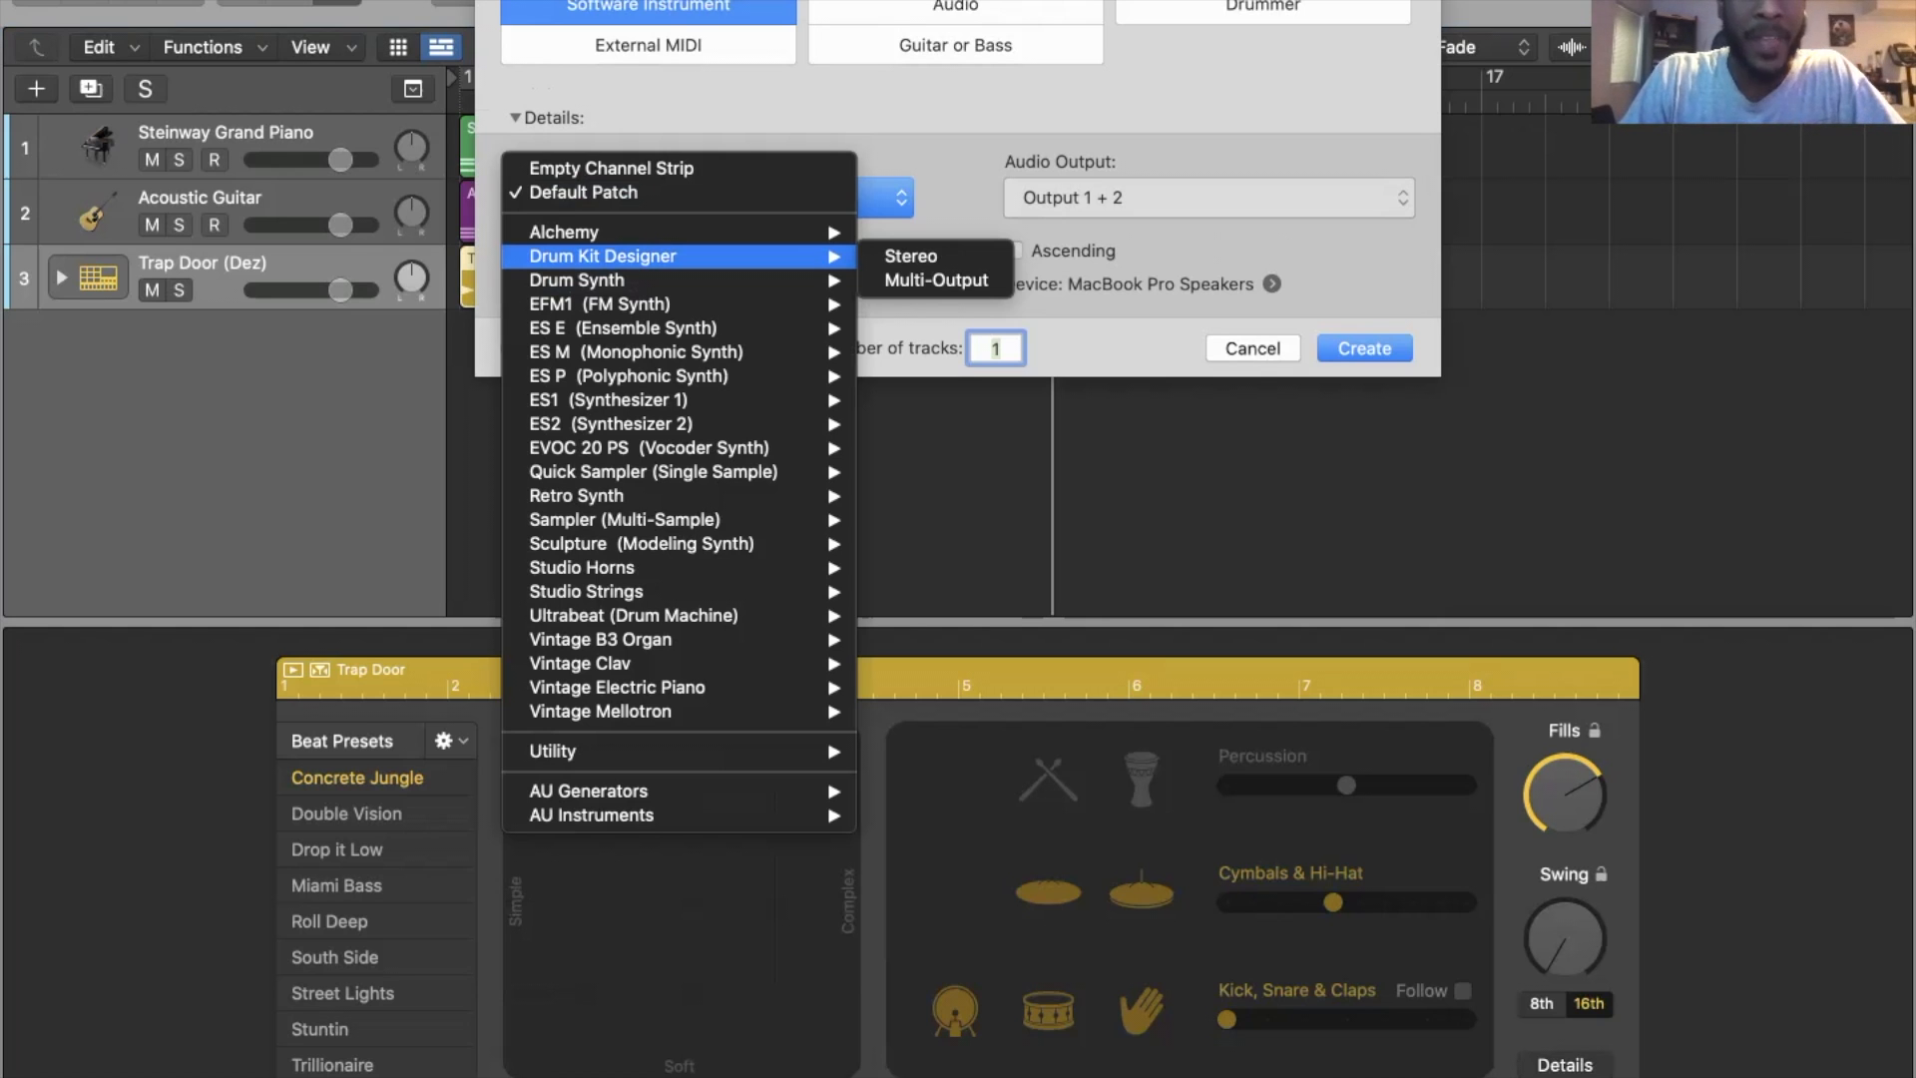
click(912, 257)
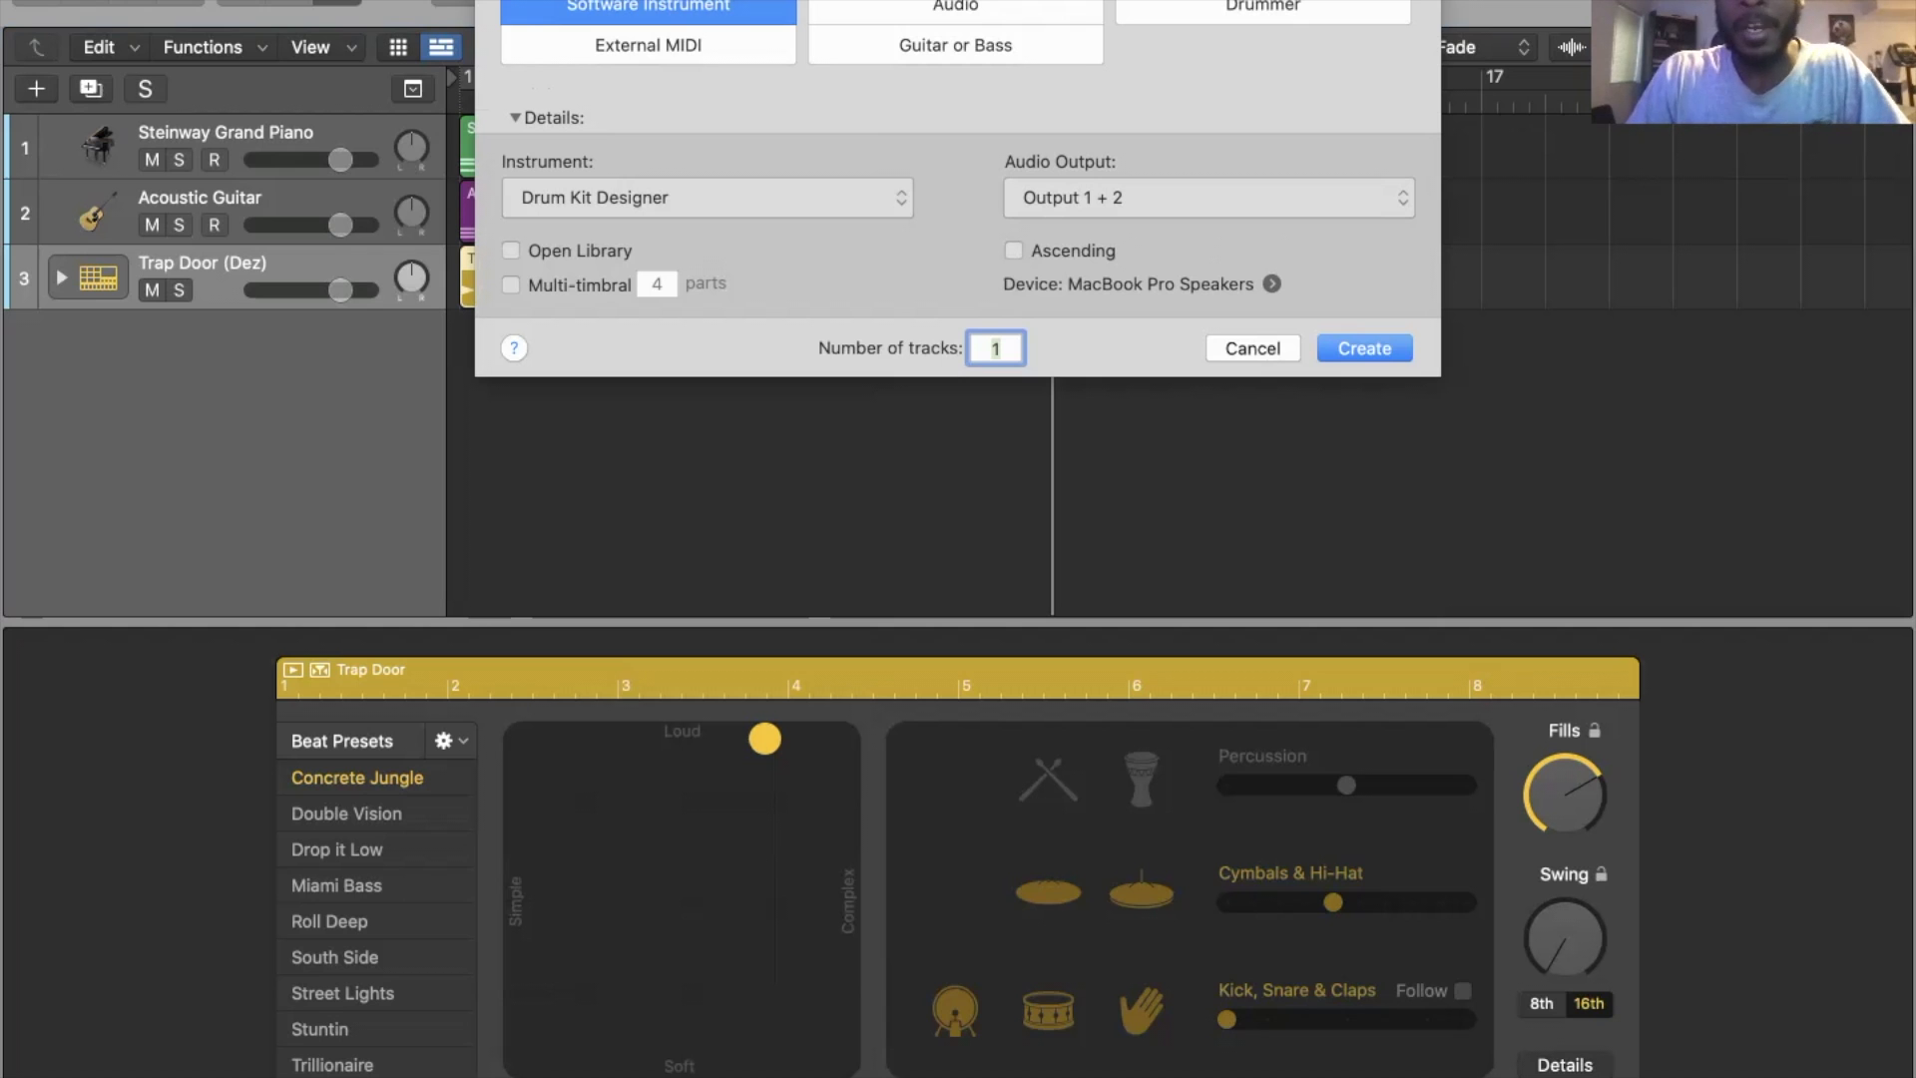
key(Return)
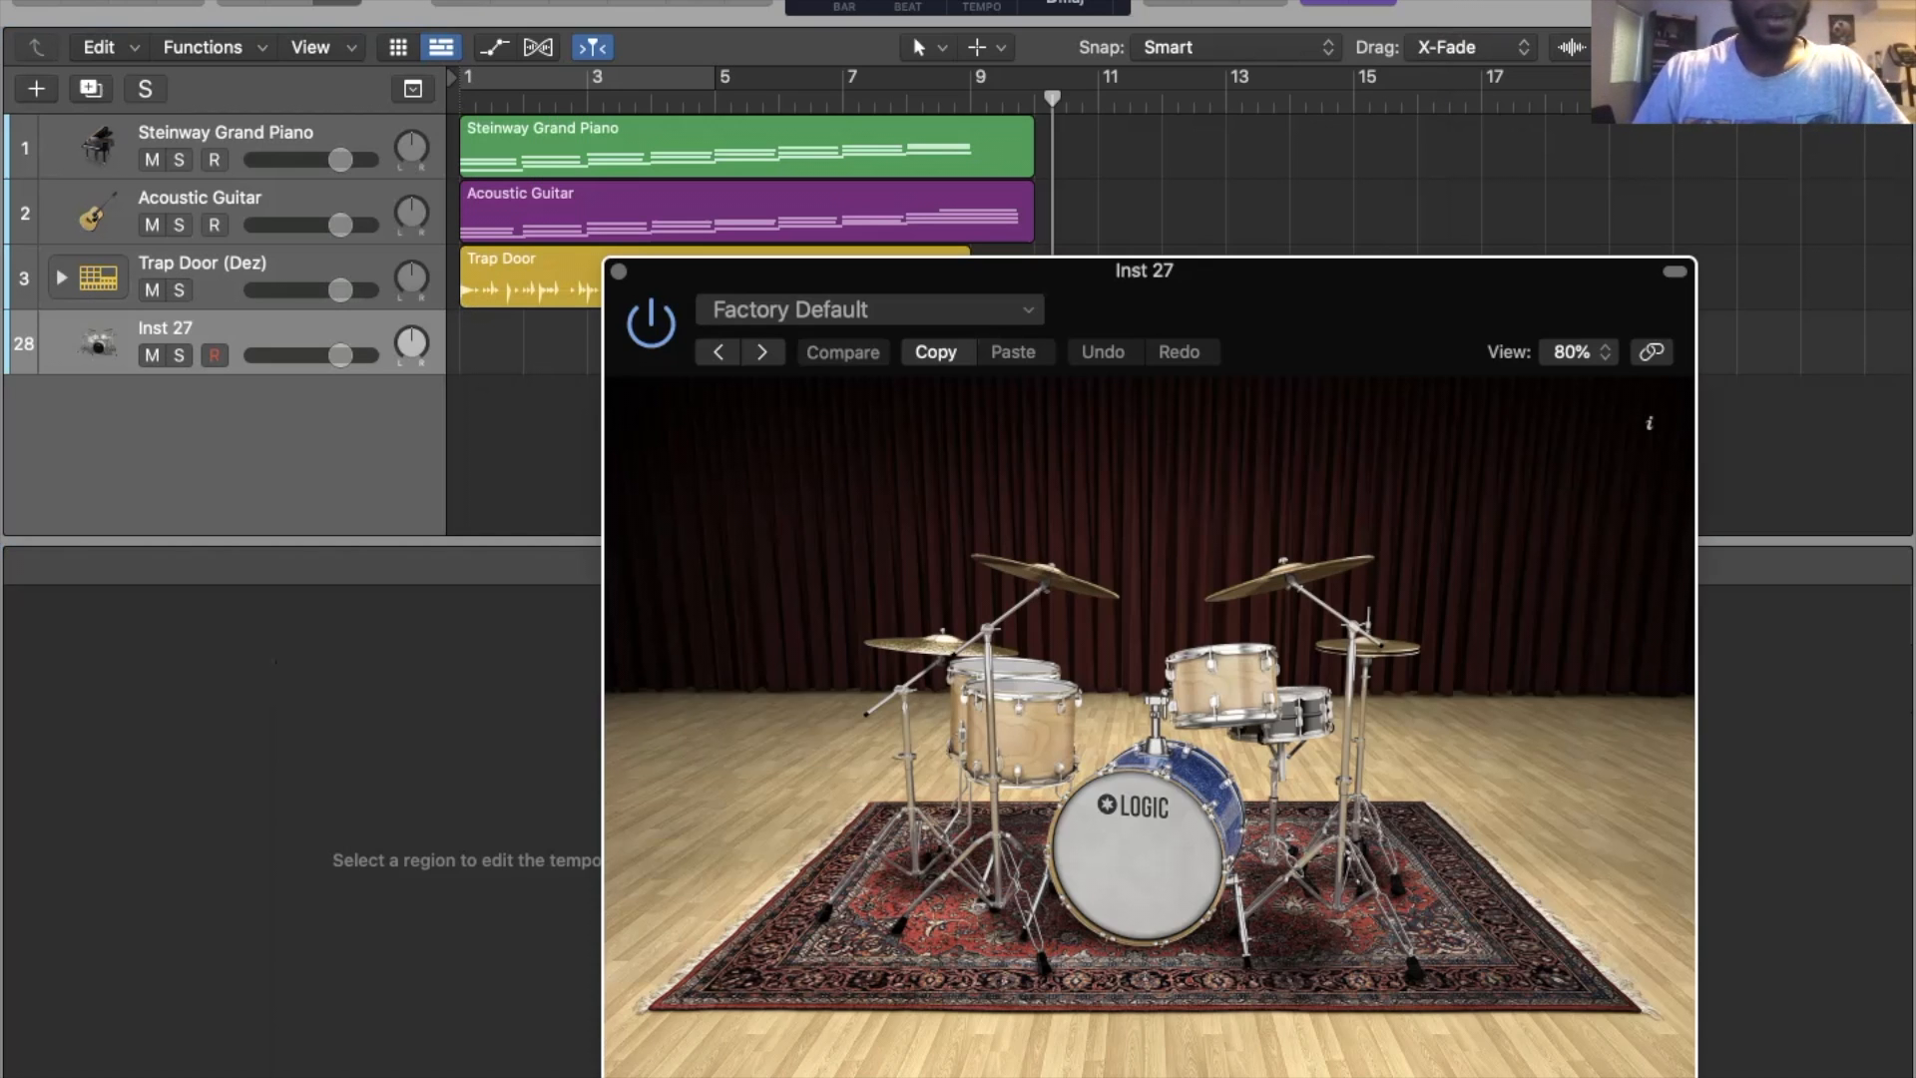
- Move the Drum Kit Designer window clear of the track headers and audition the kick, toms, snare, hi-hat and cymbals
drag(1145, 271, 1318, 271)
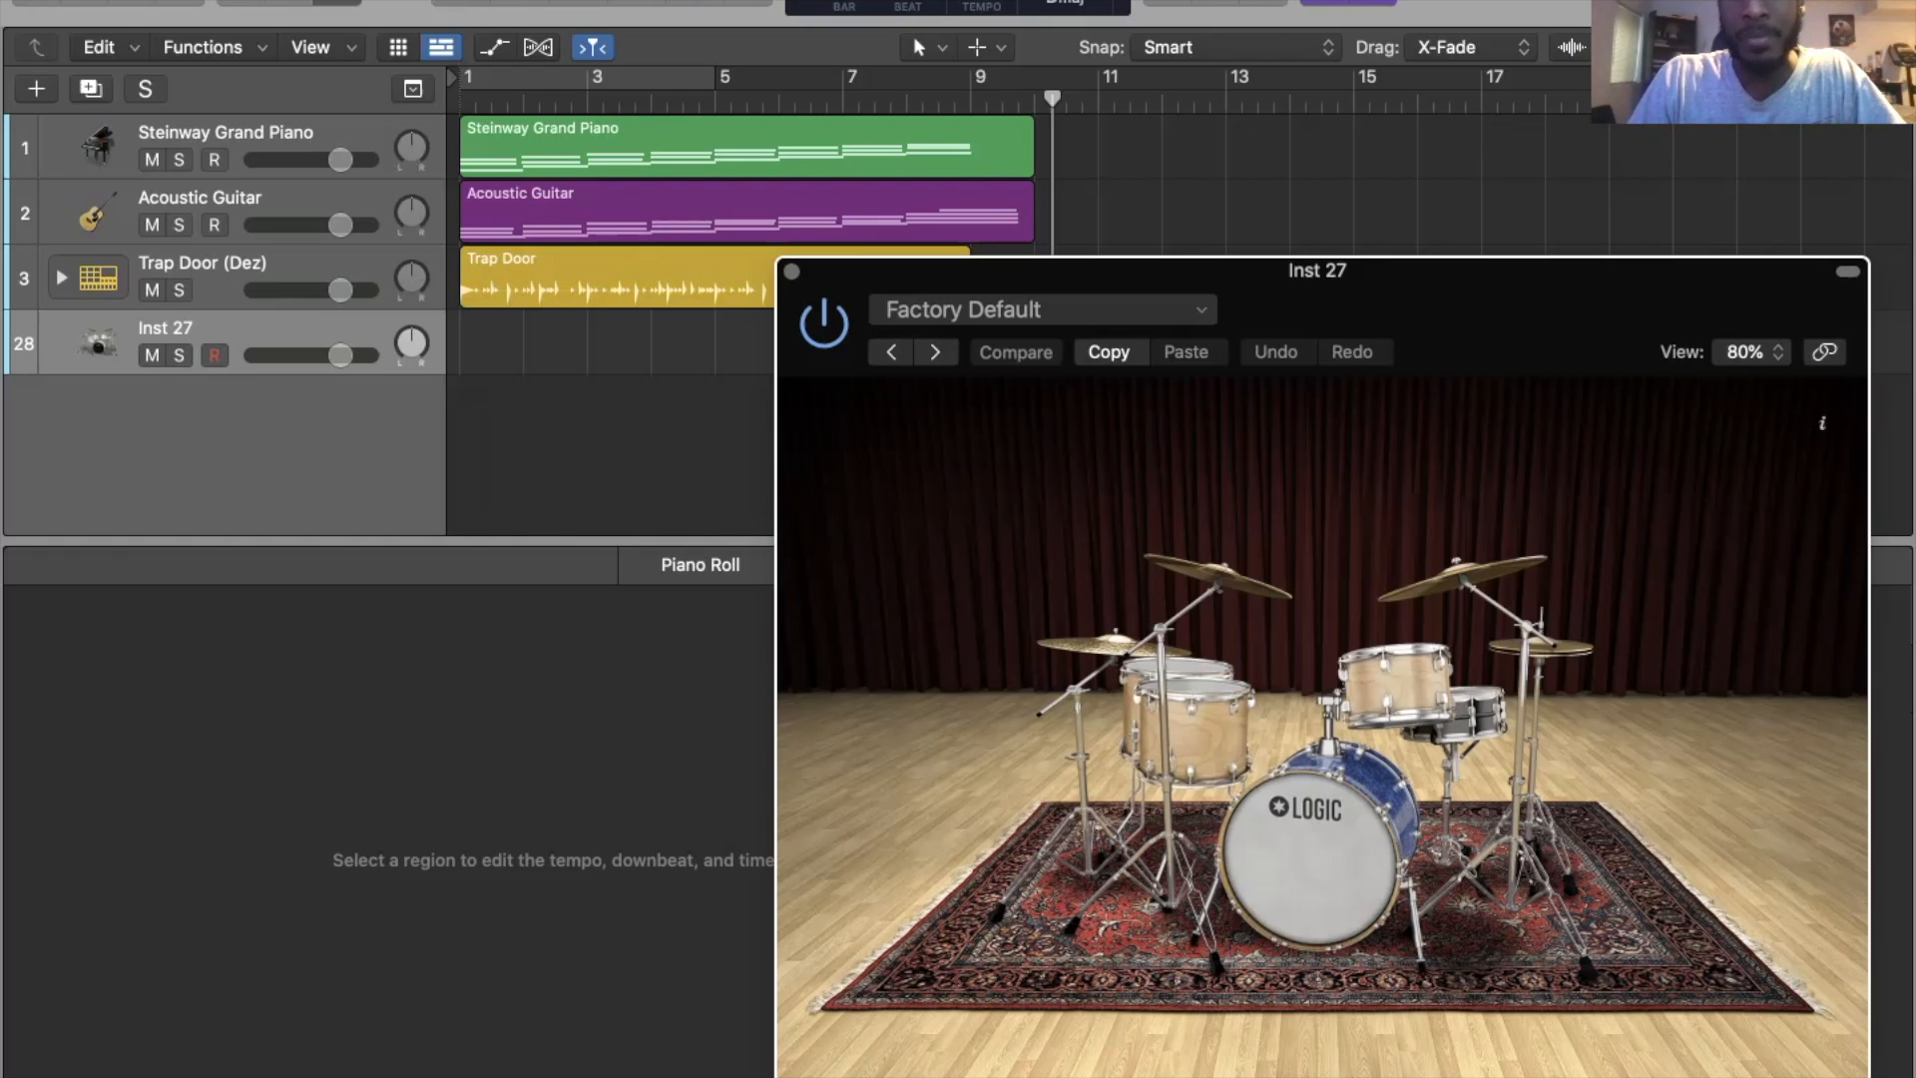
click(1309, 861)
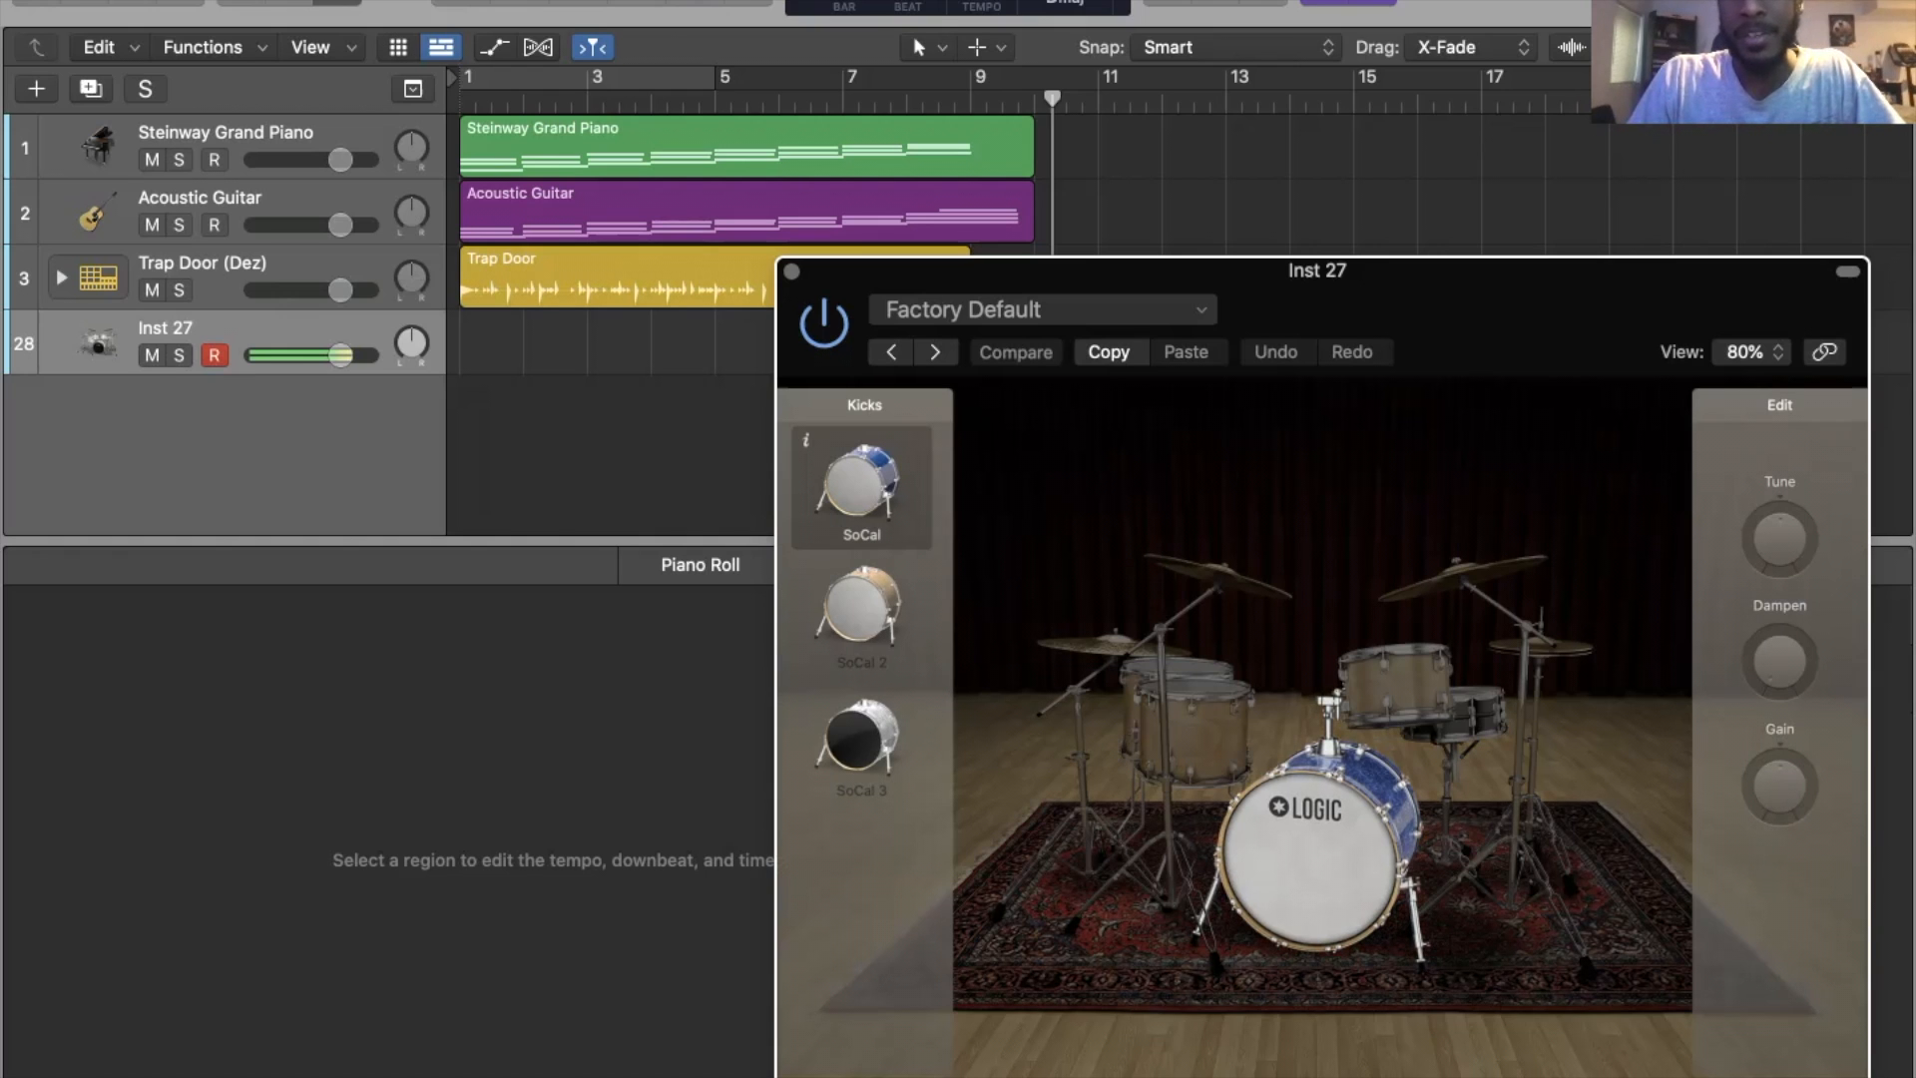
click(1196, 736)
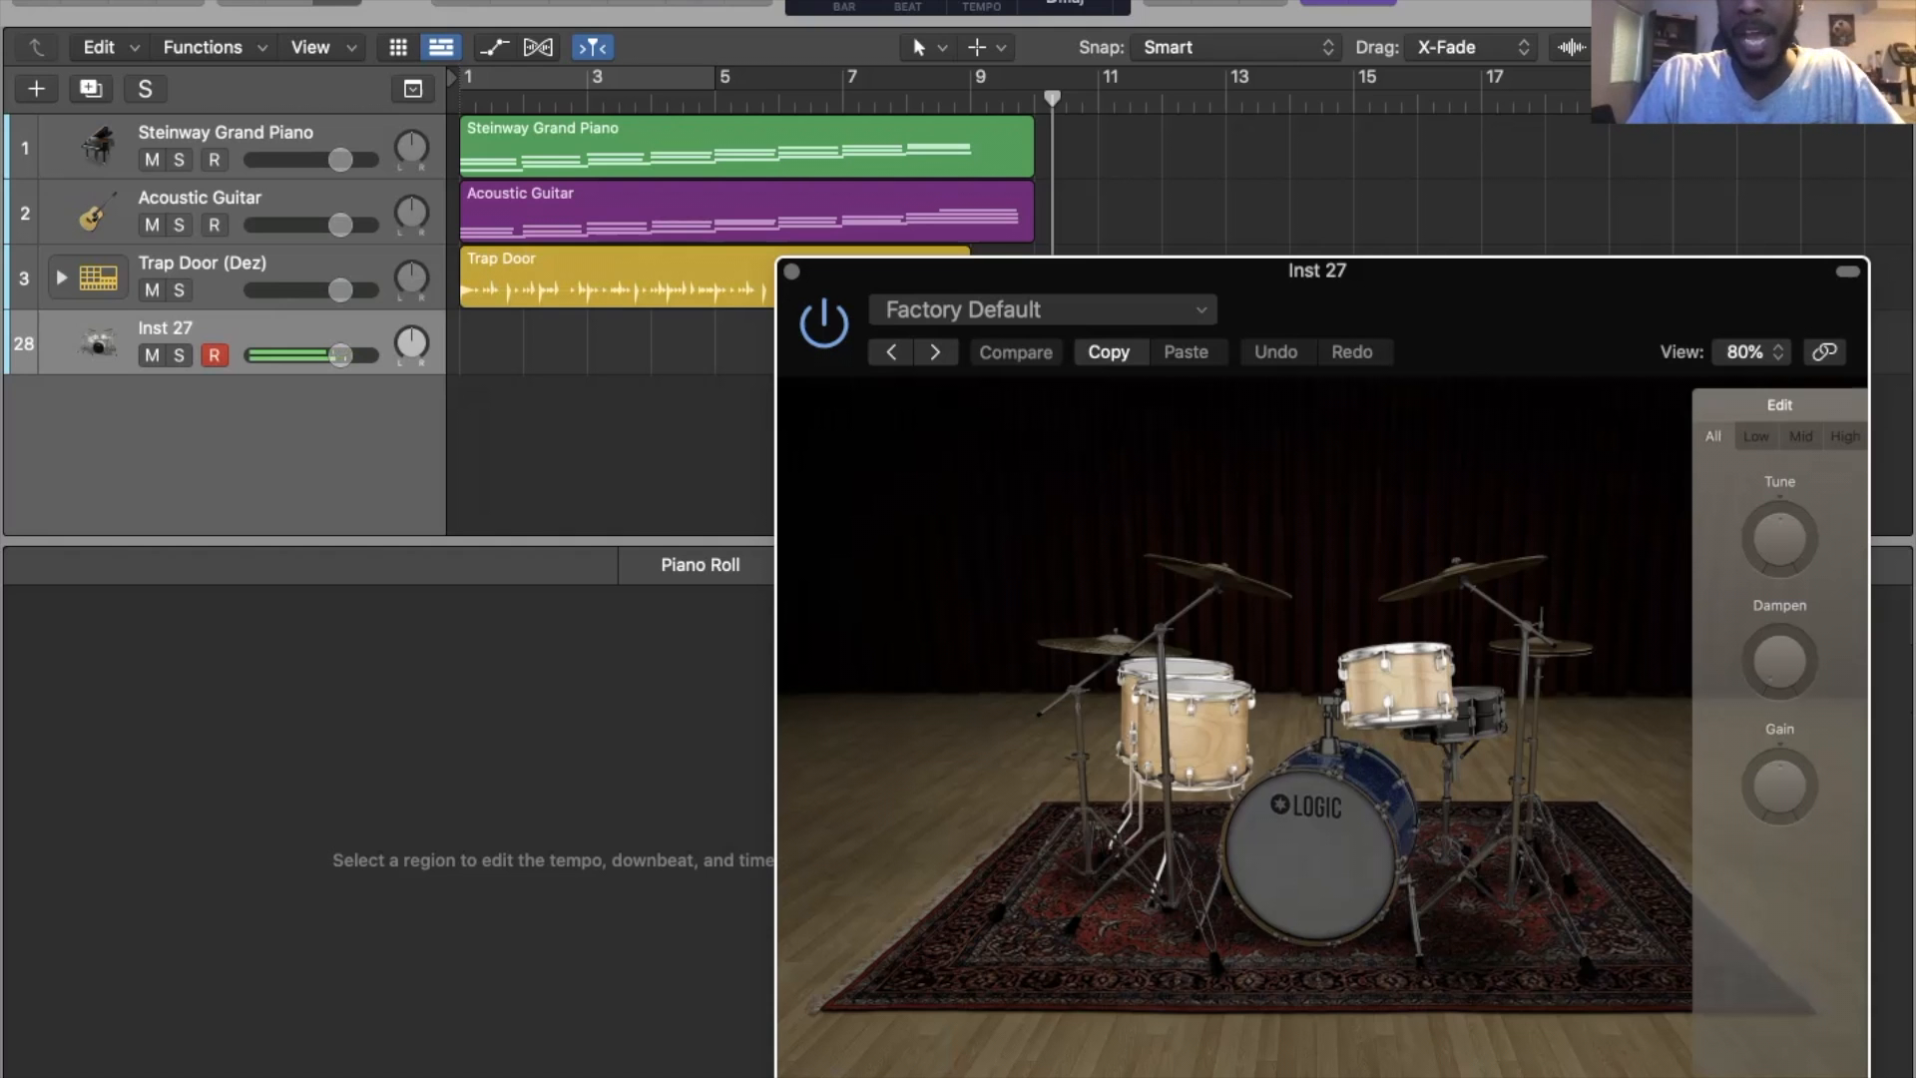
click(1477, 715)
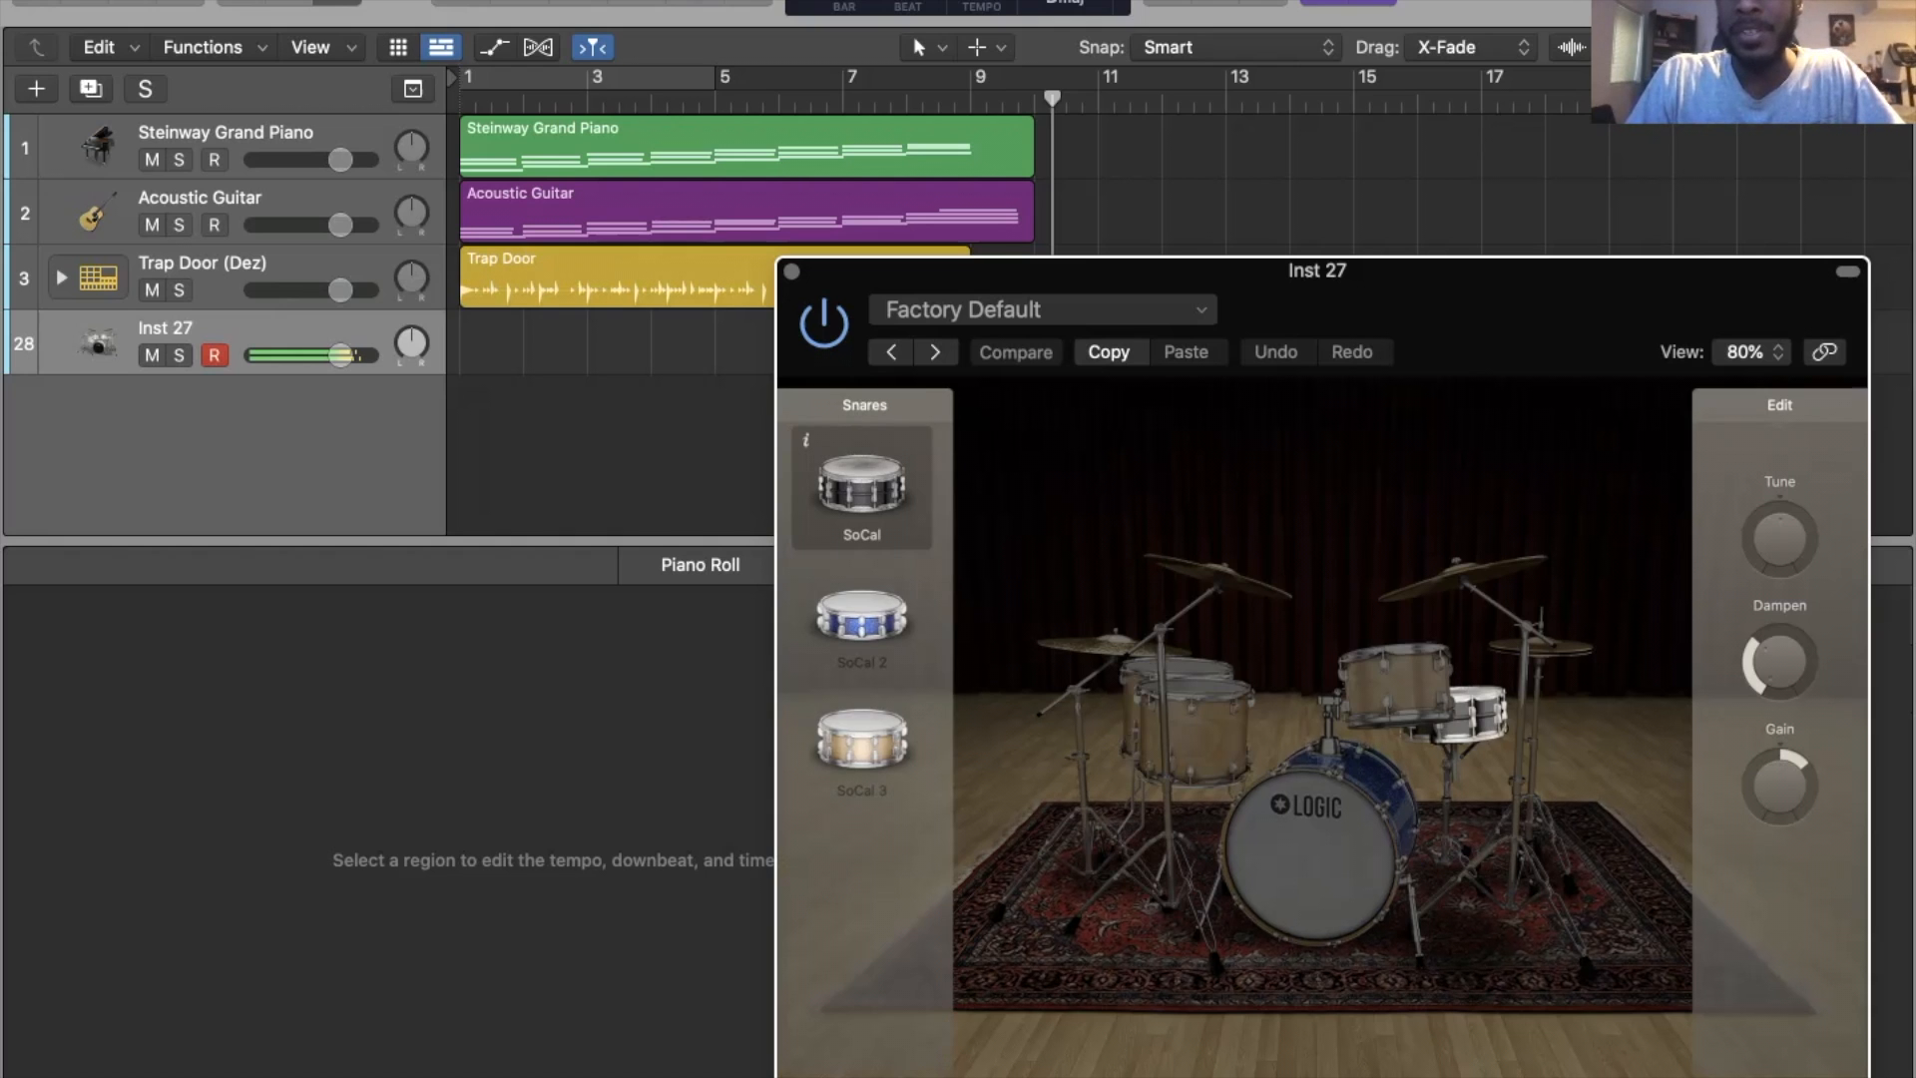
click(1541, 648)
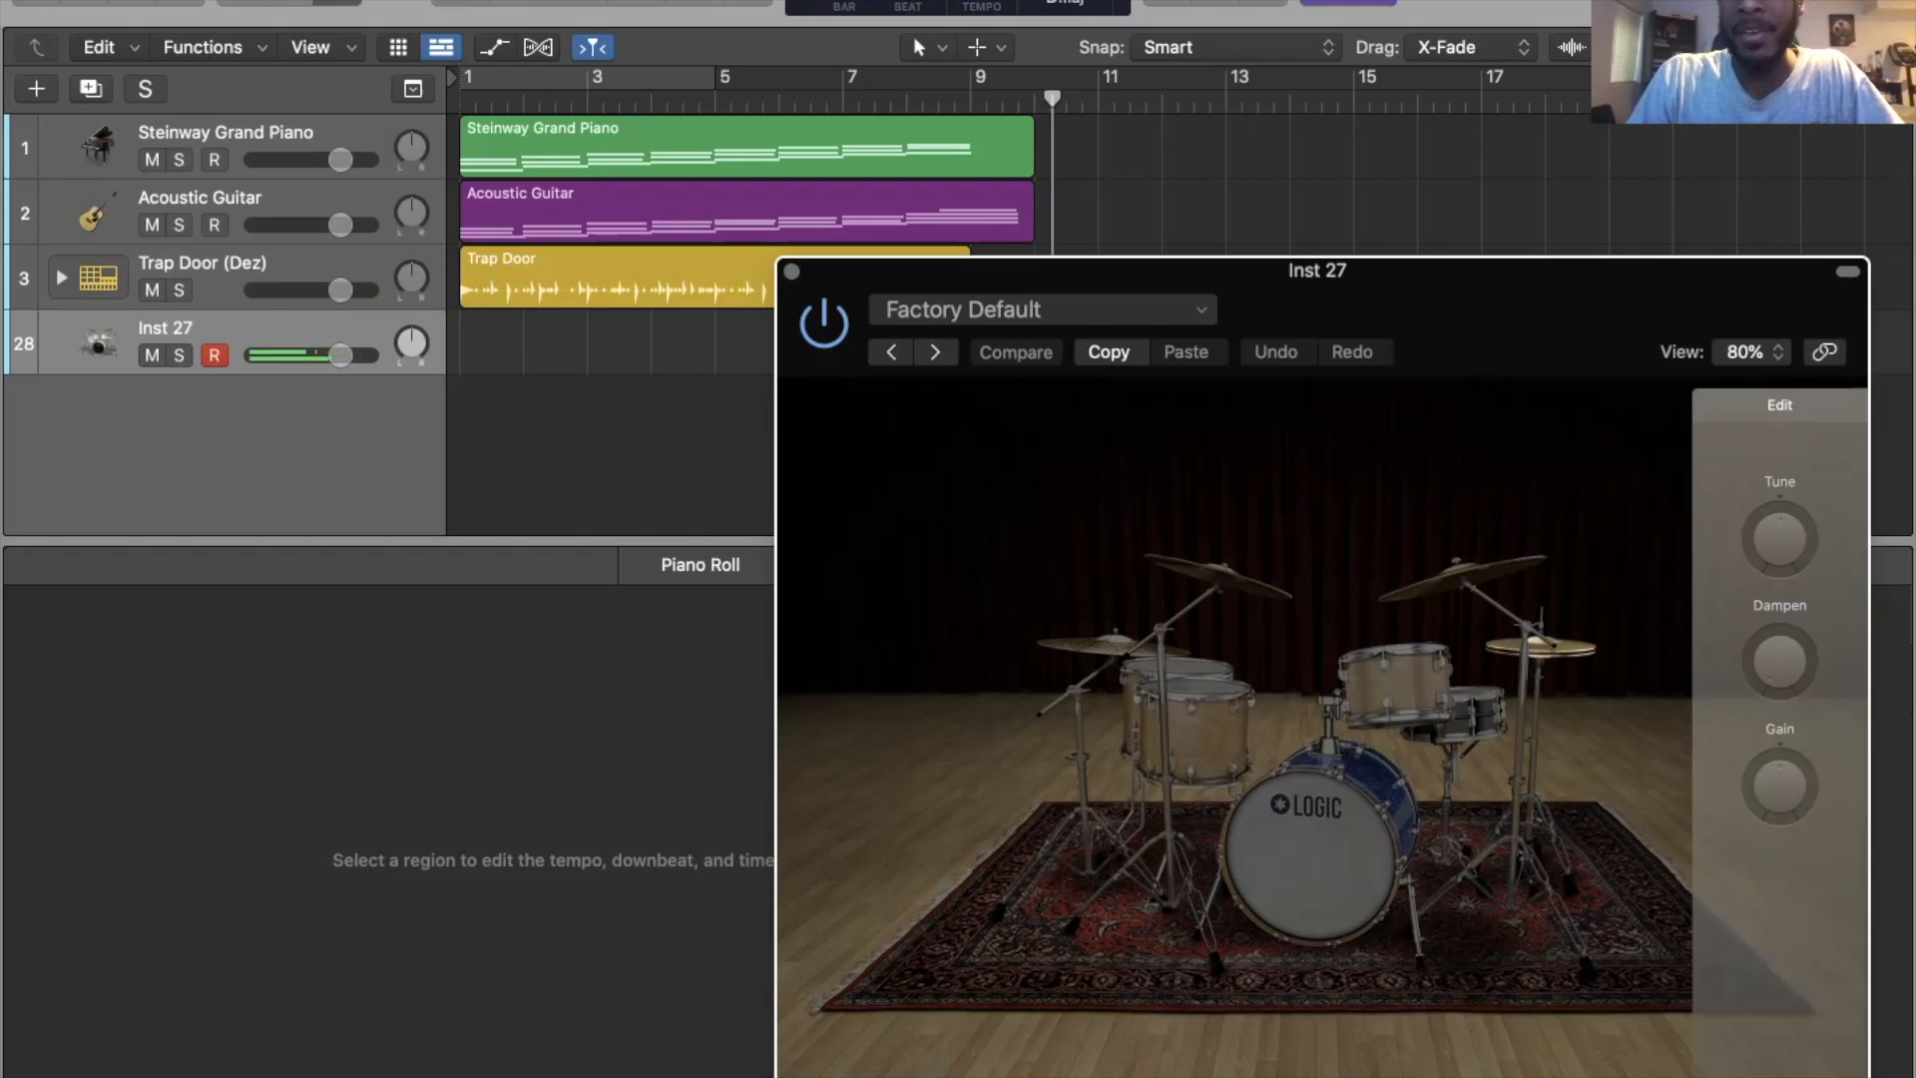
click(1463, 579)
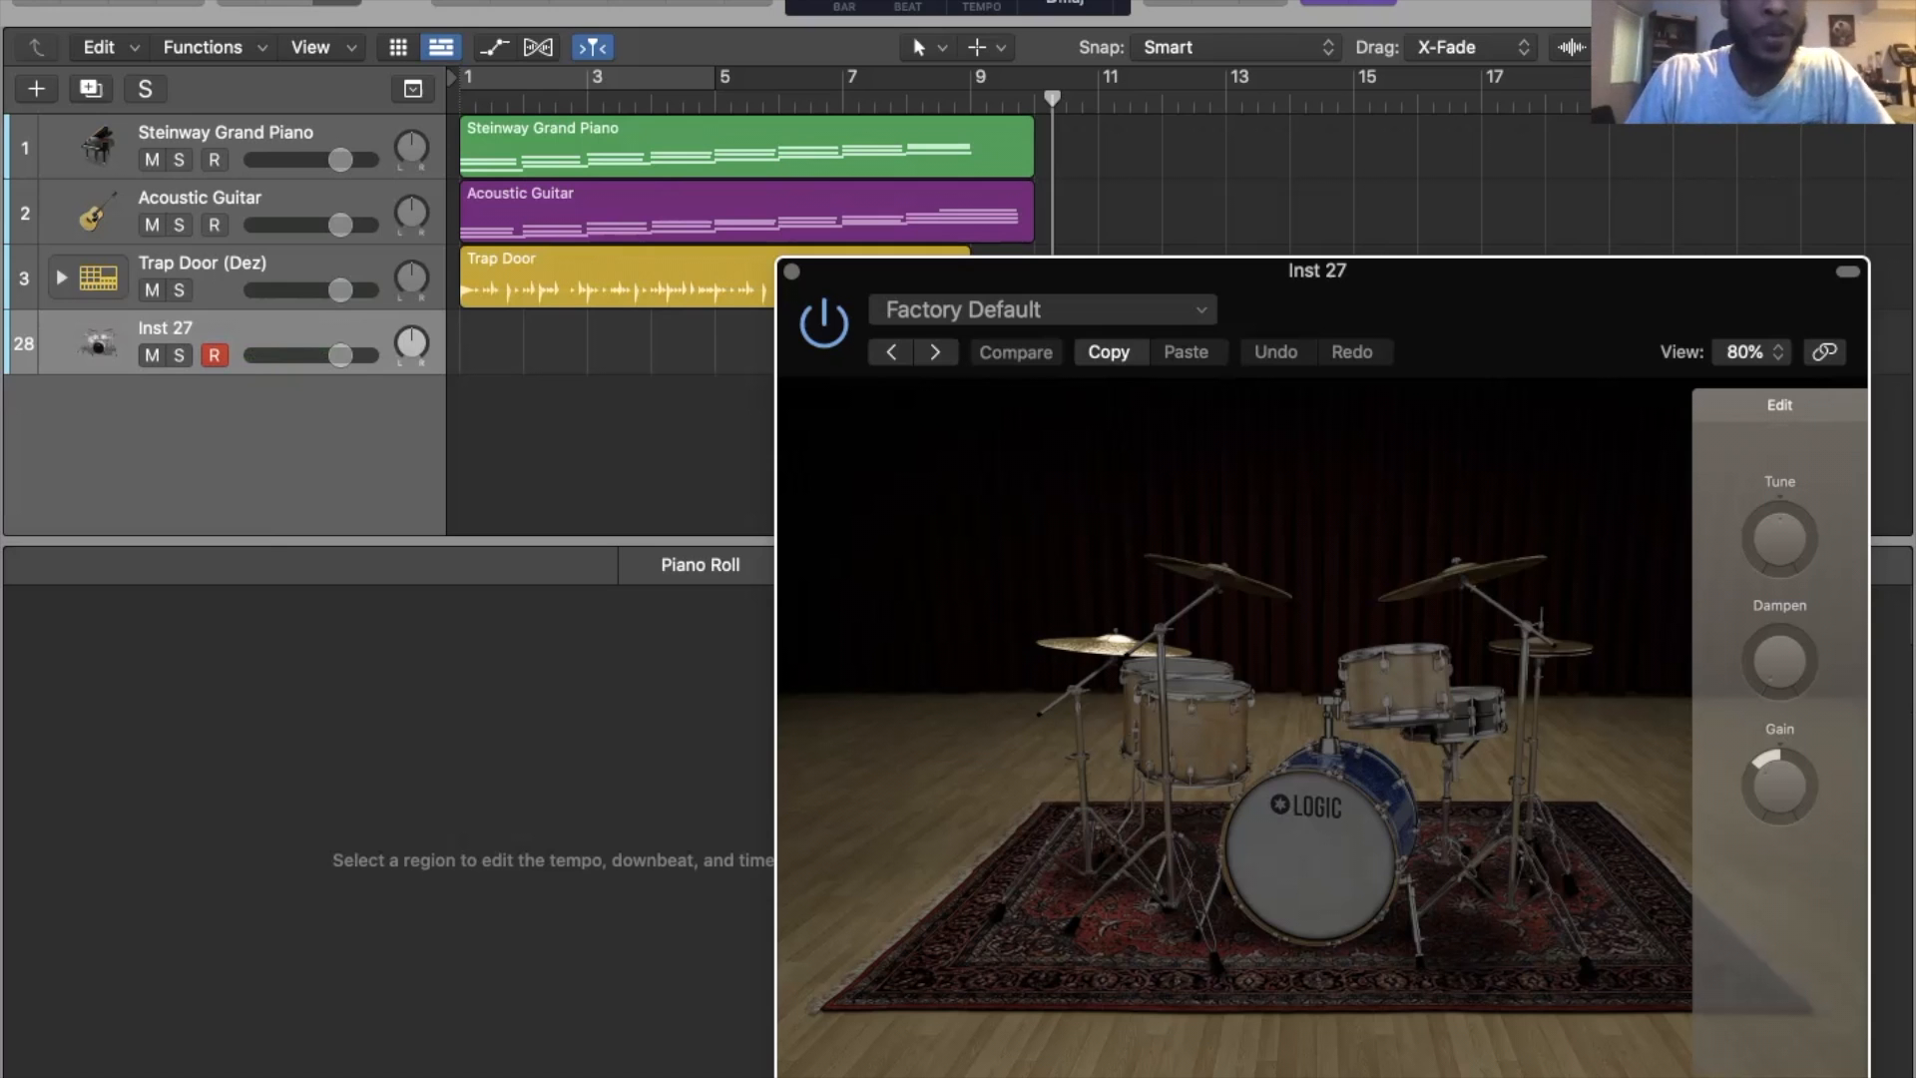
- Delete the Trap Door region and its Drummer track
click(619, 278)
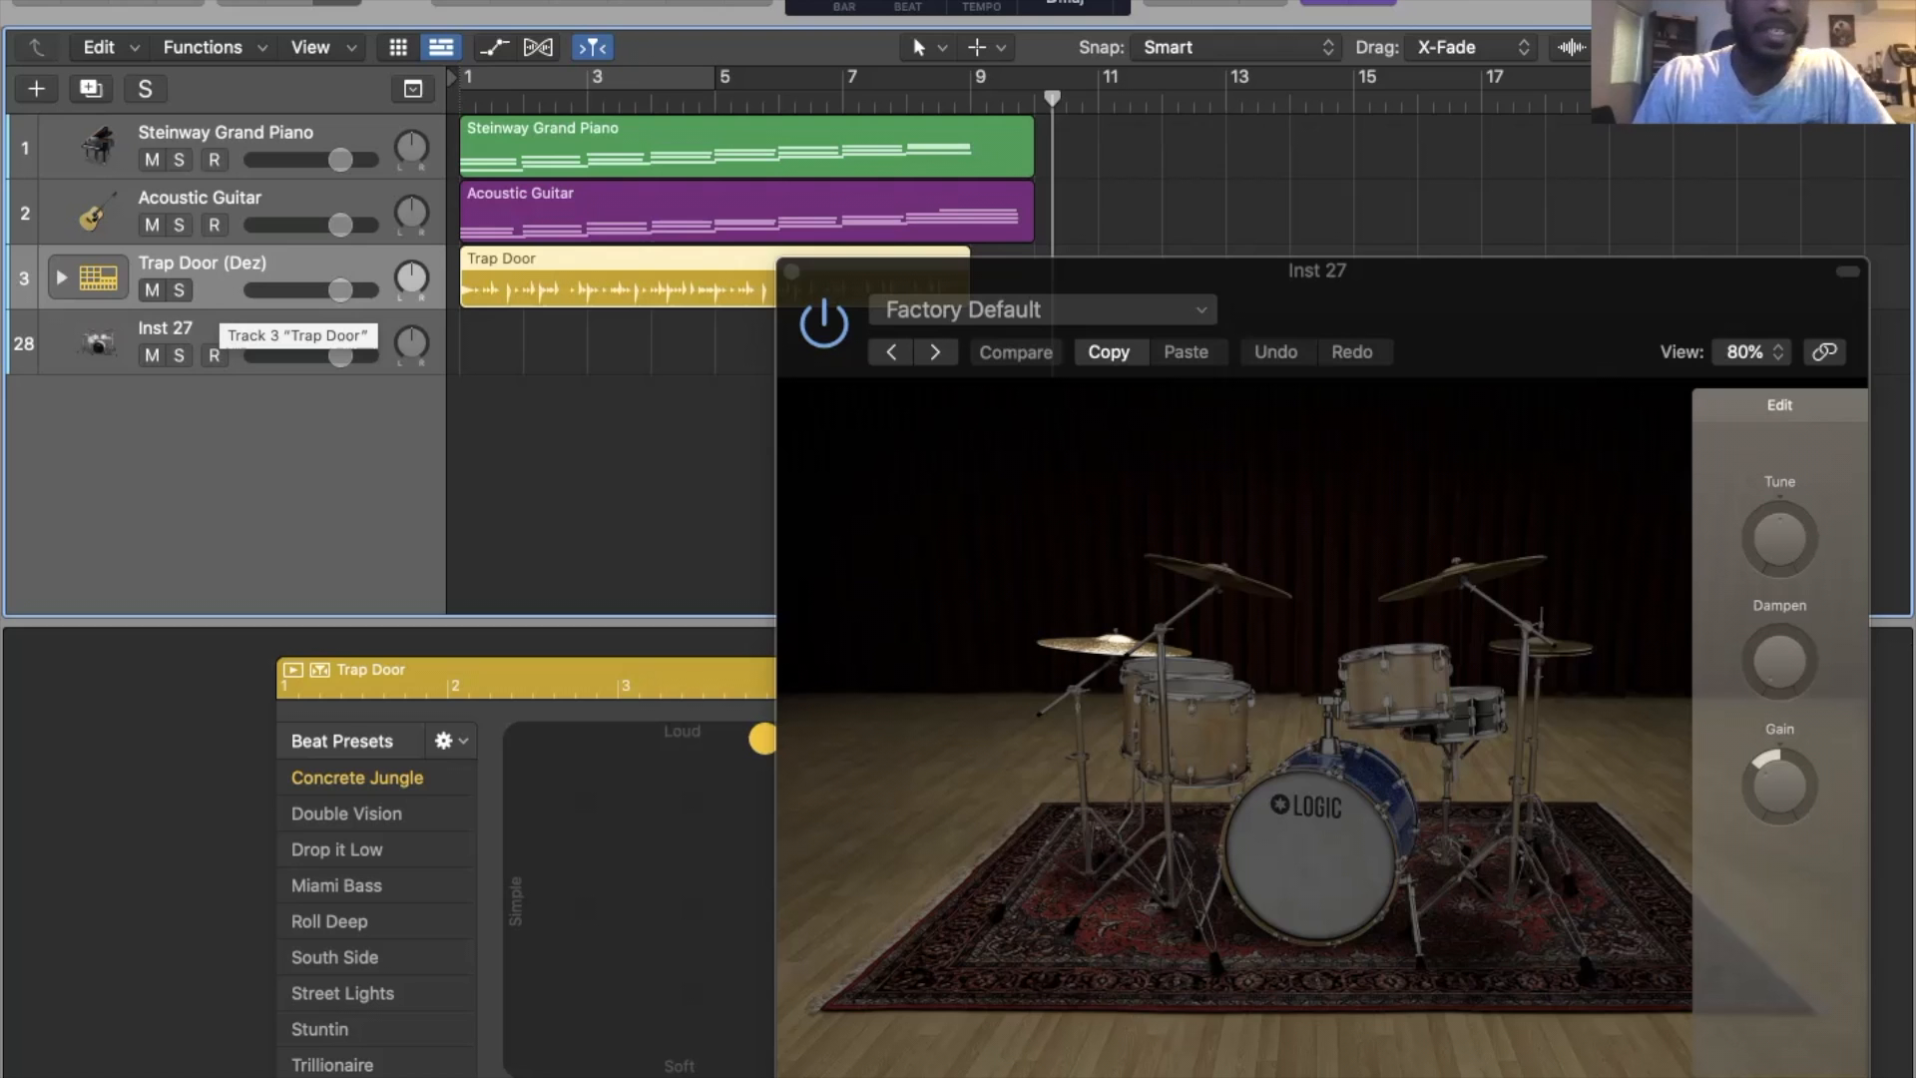
key(Delete)
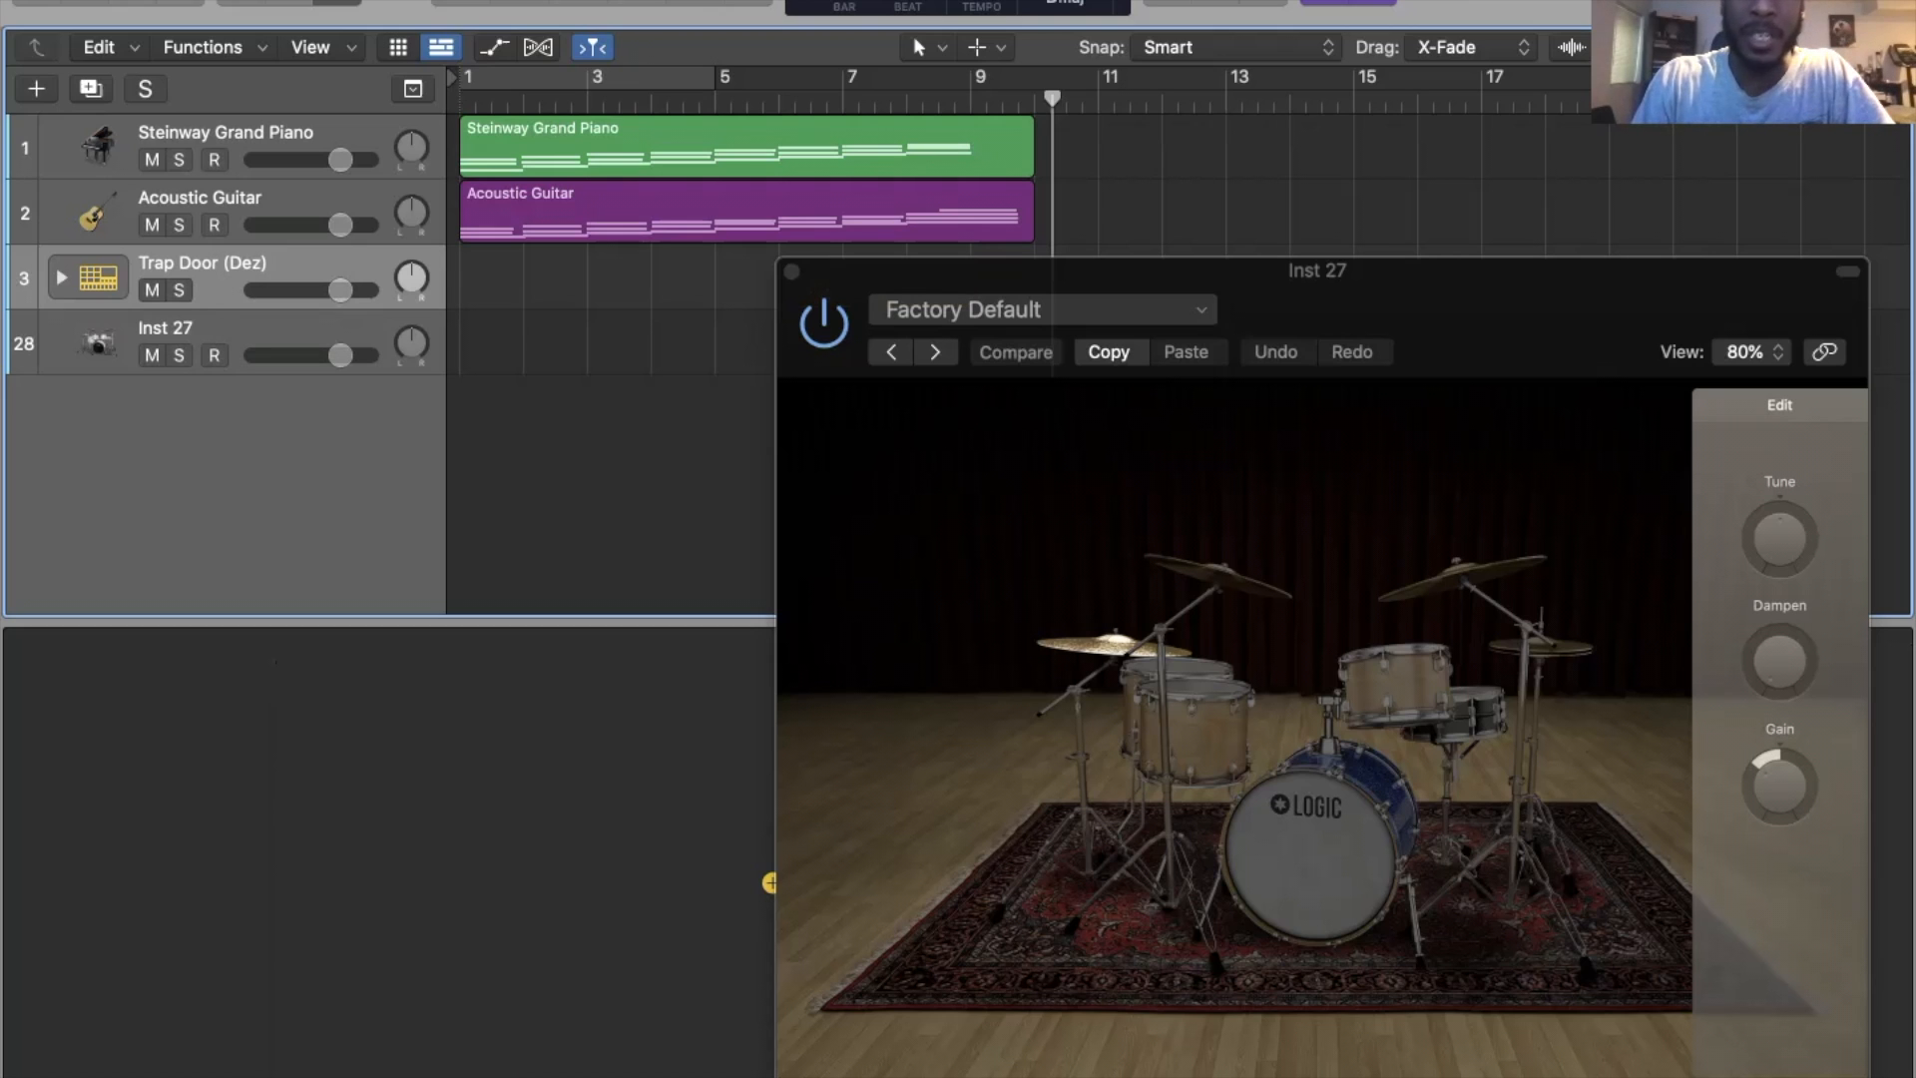
key(super+BackSpace)
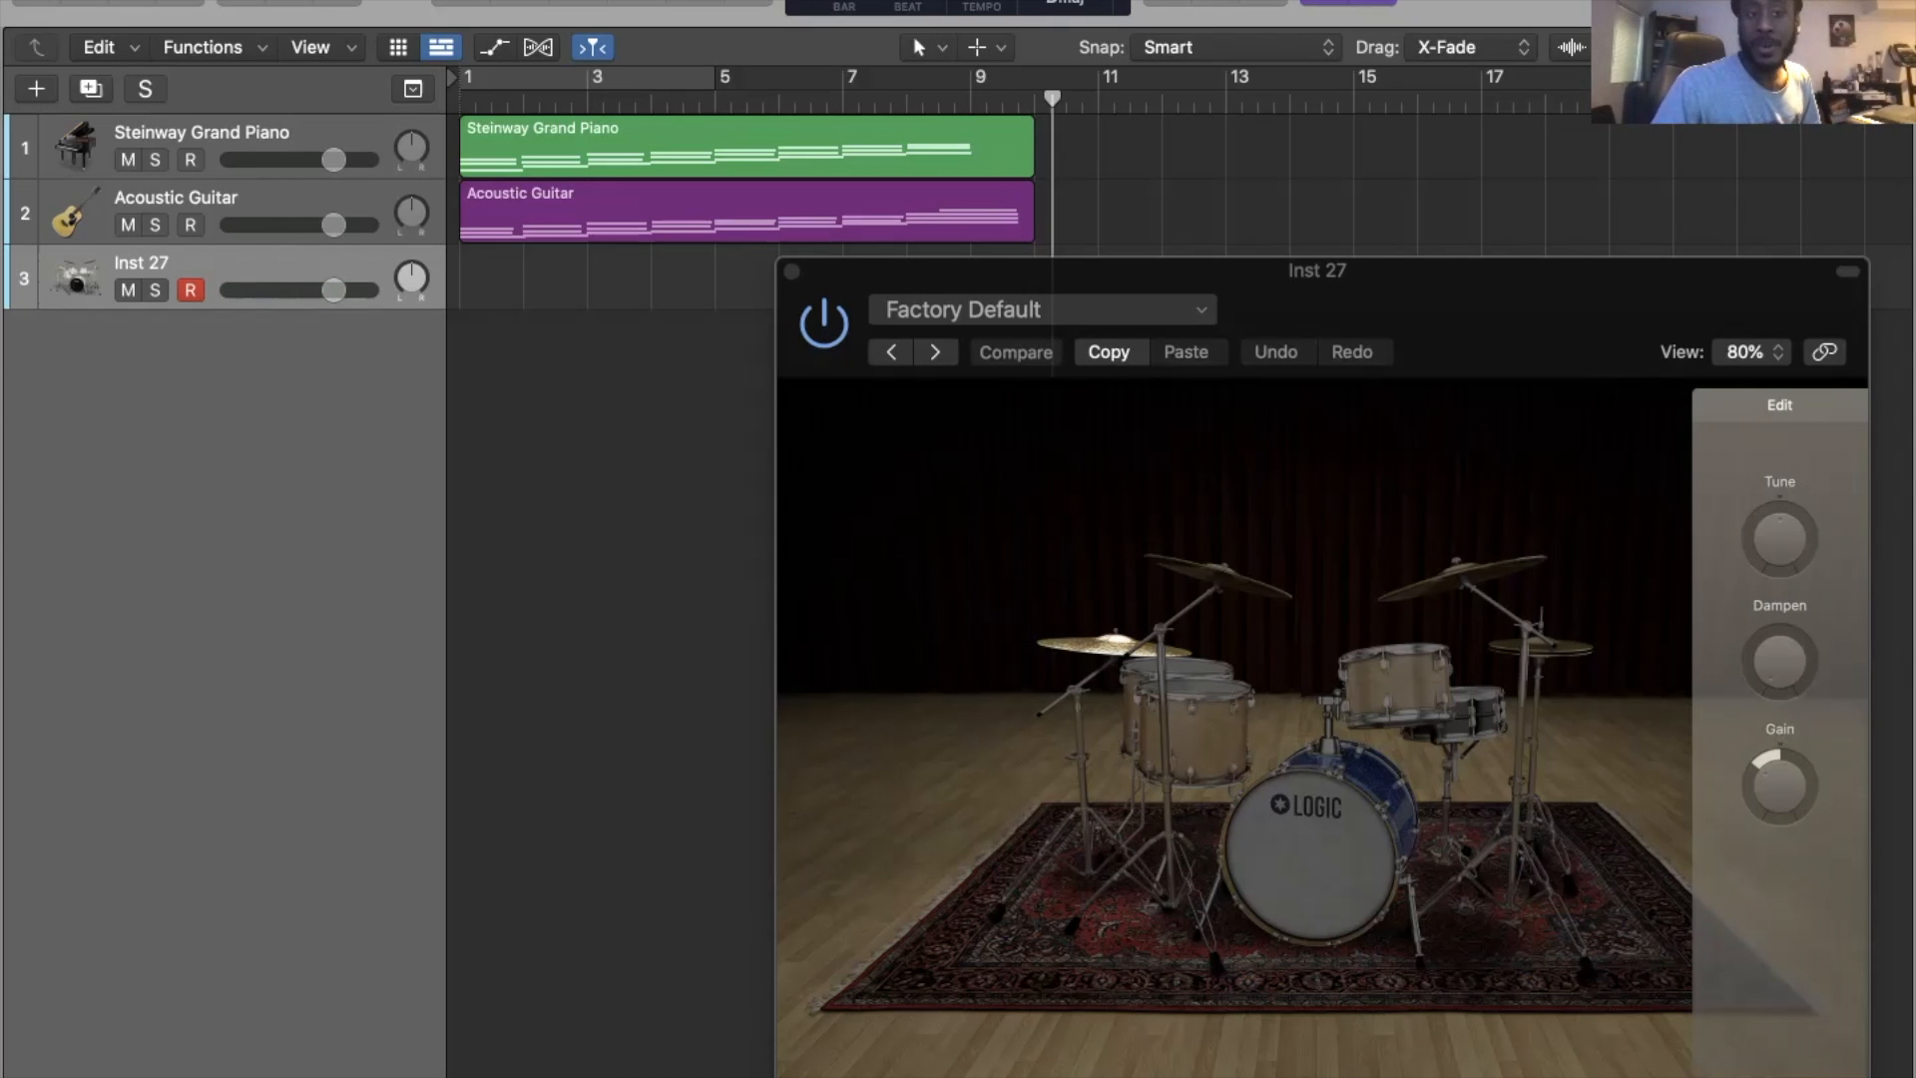
- Record a drum part of about nine bars from bar 1 on the Drum Kit Designer track
key(Return)
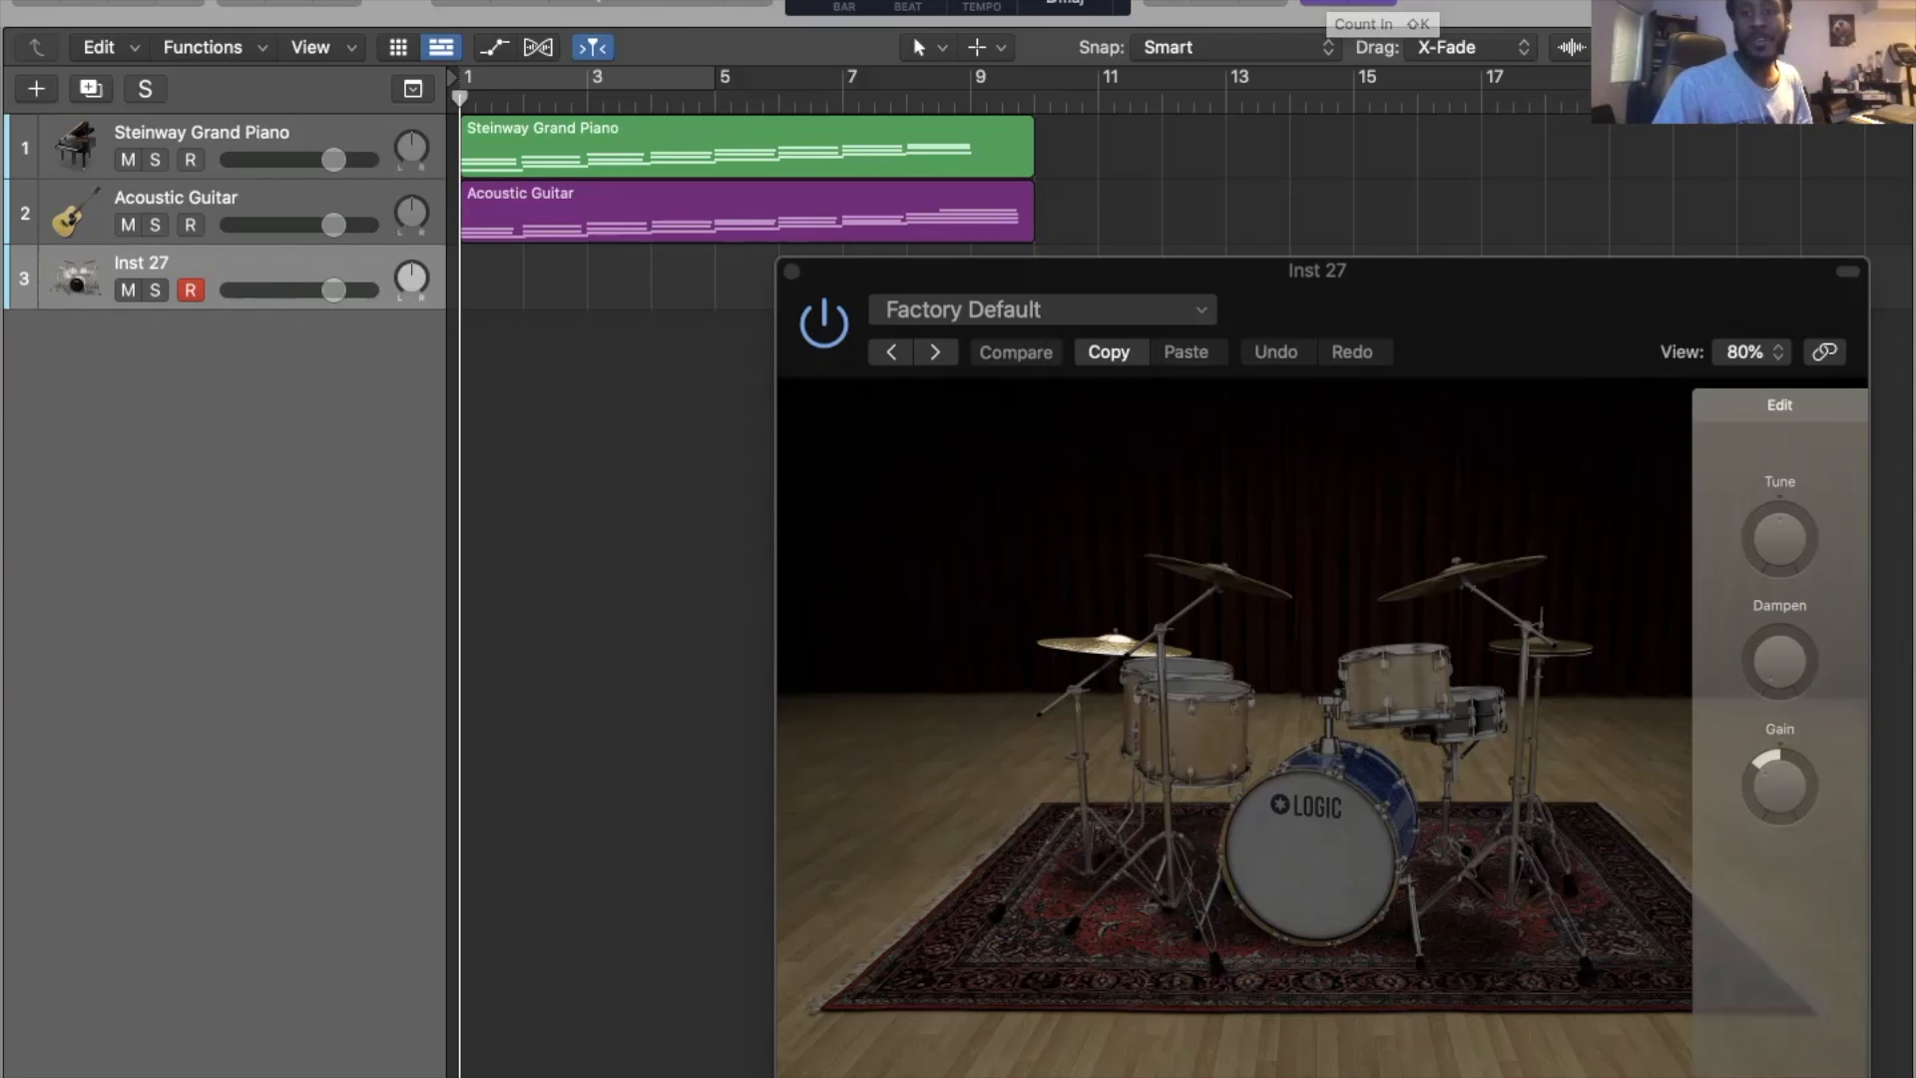
key(r)
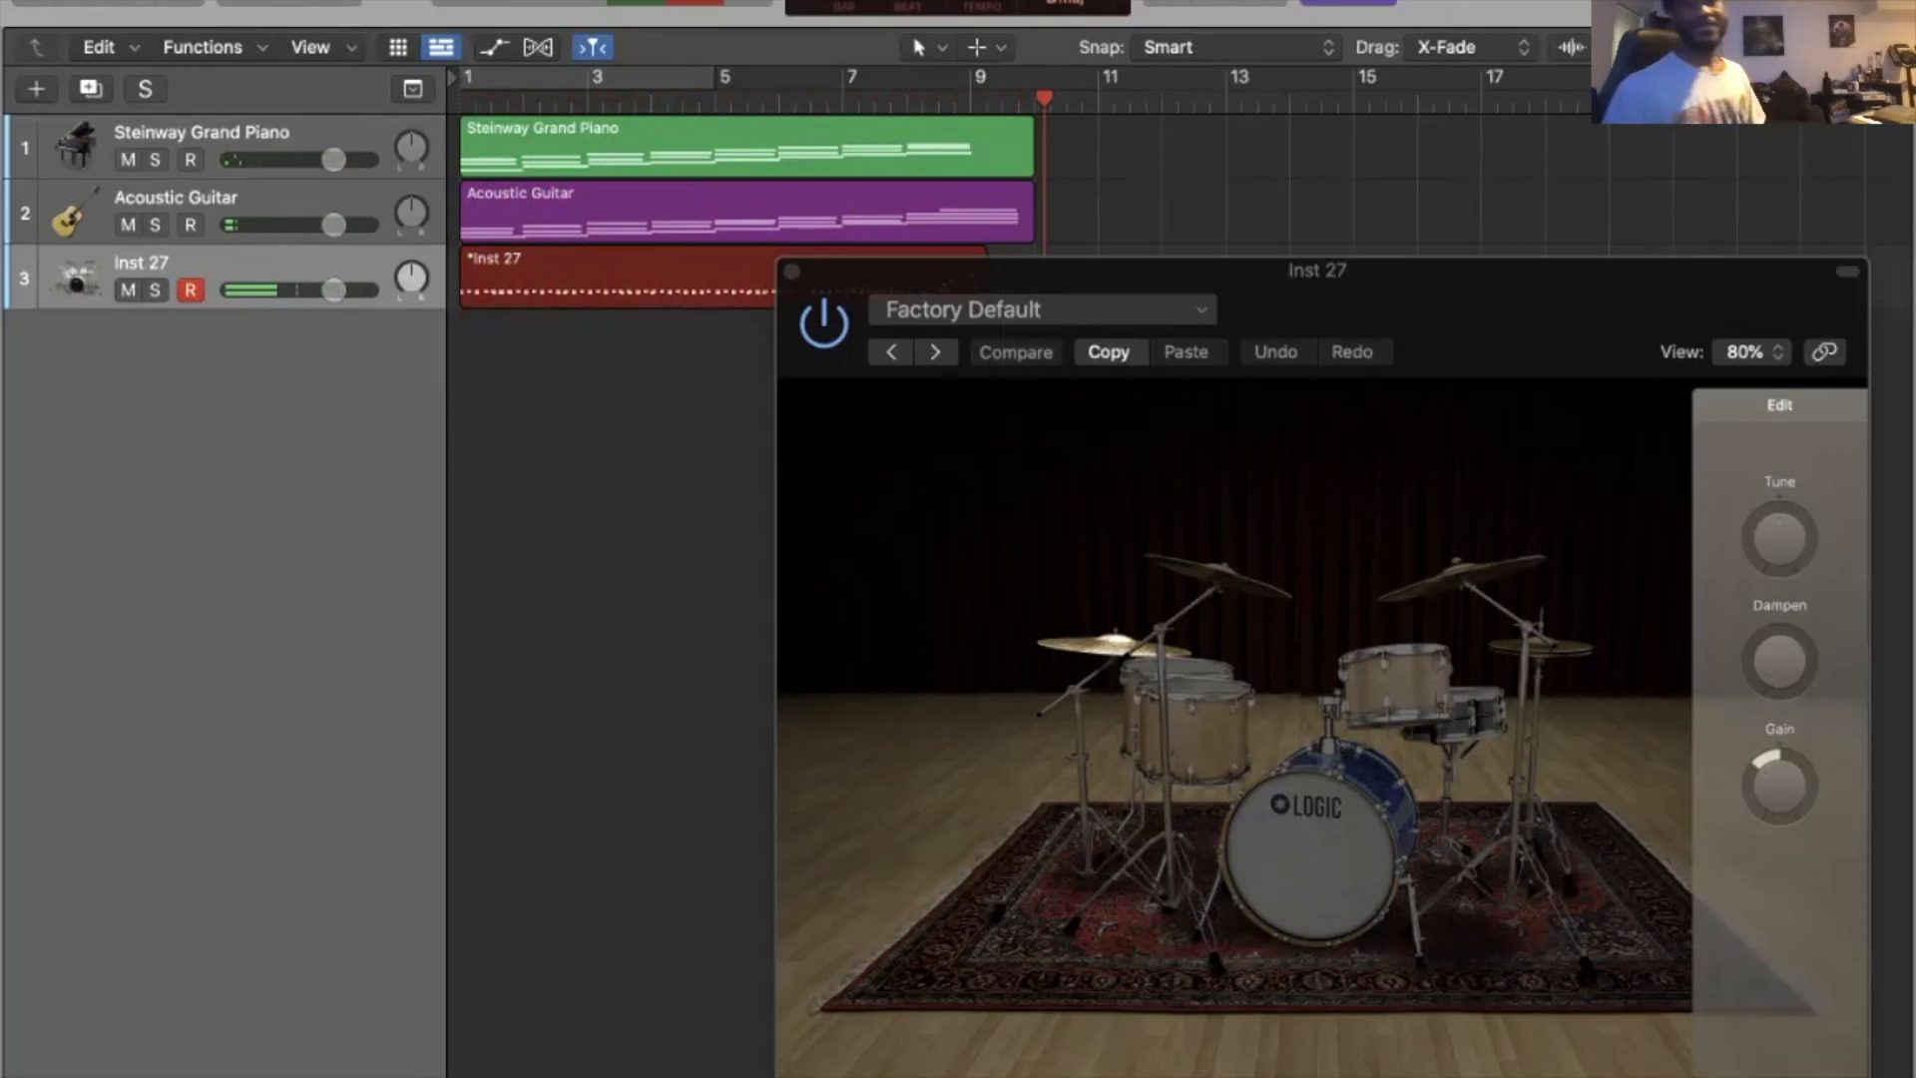
key(space)
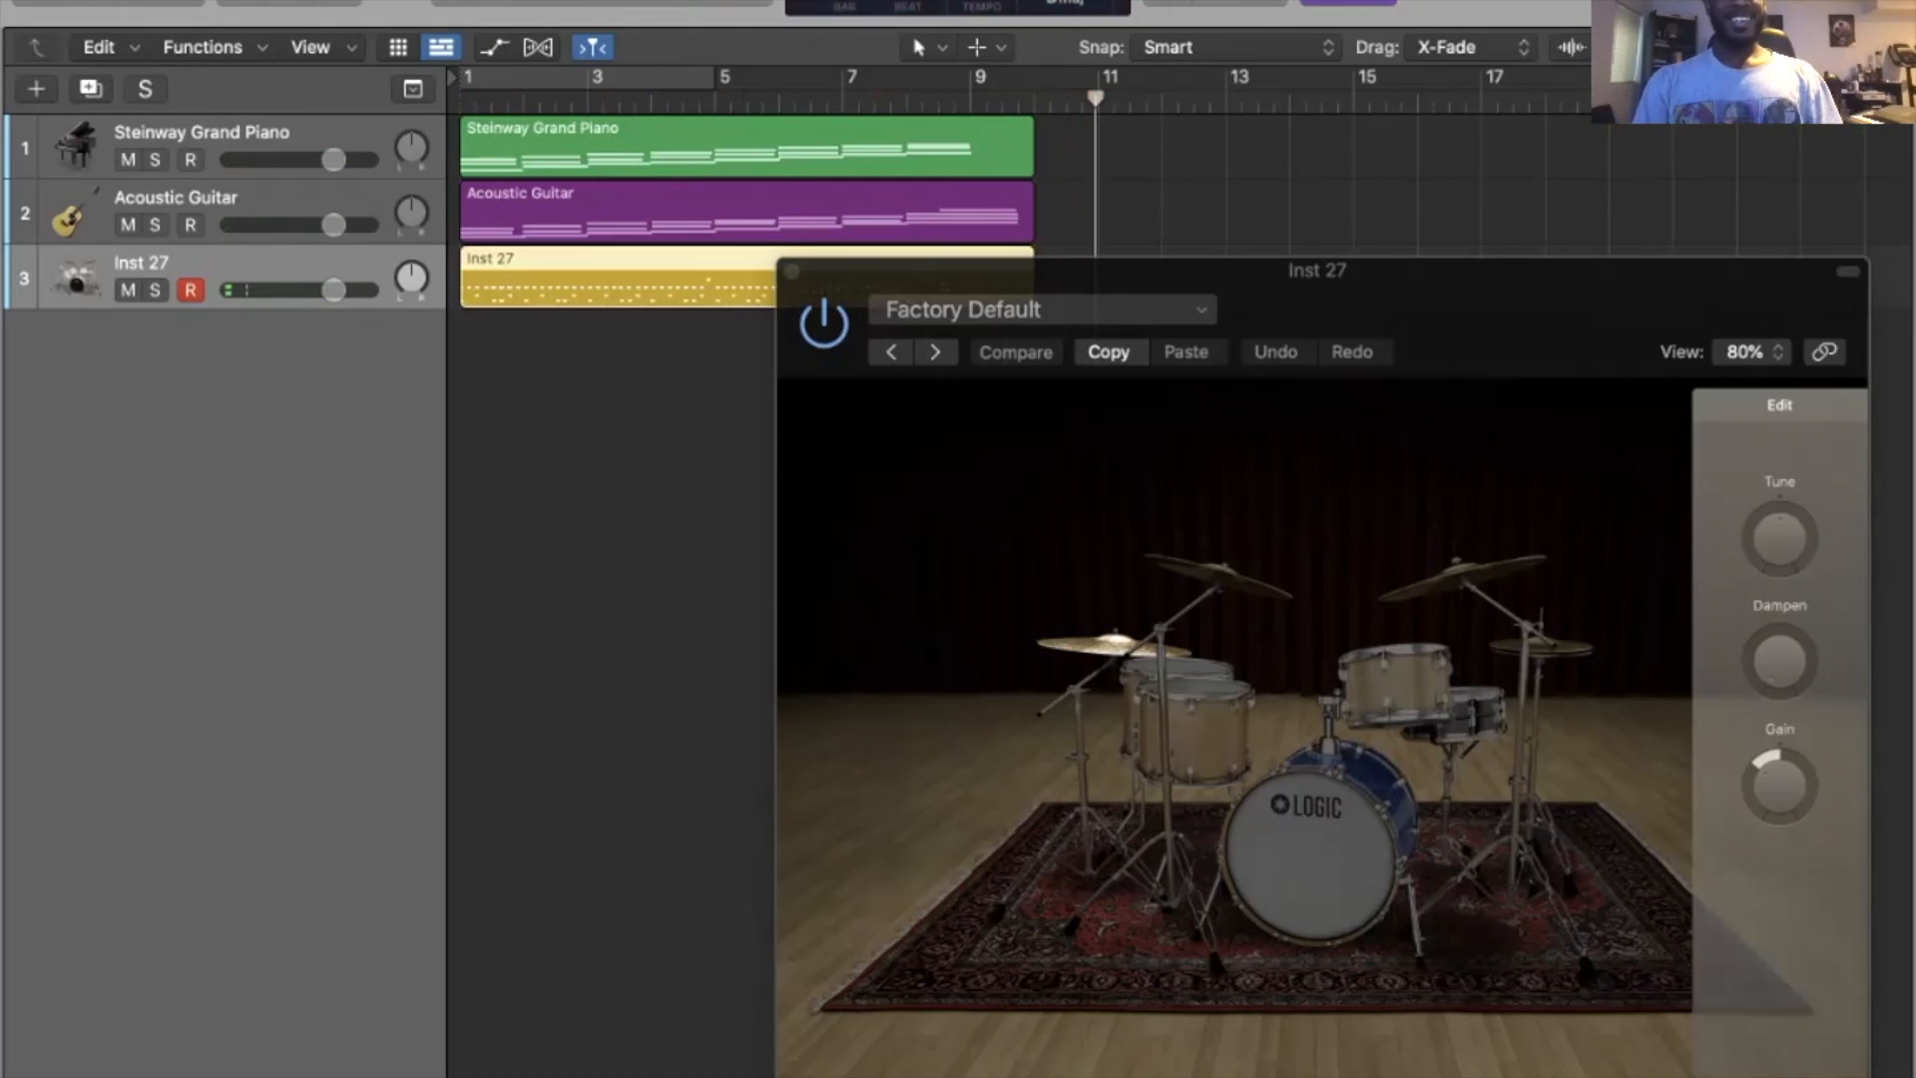
- Play back the piano, guitar and drum parts together from bar 1, close the drum kit window, and return to the start
key(Return)
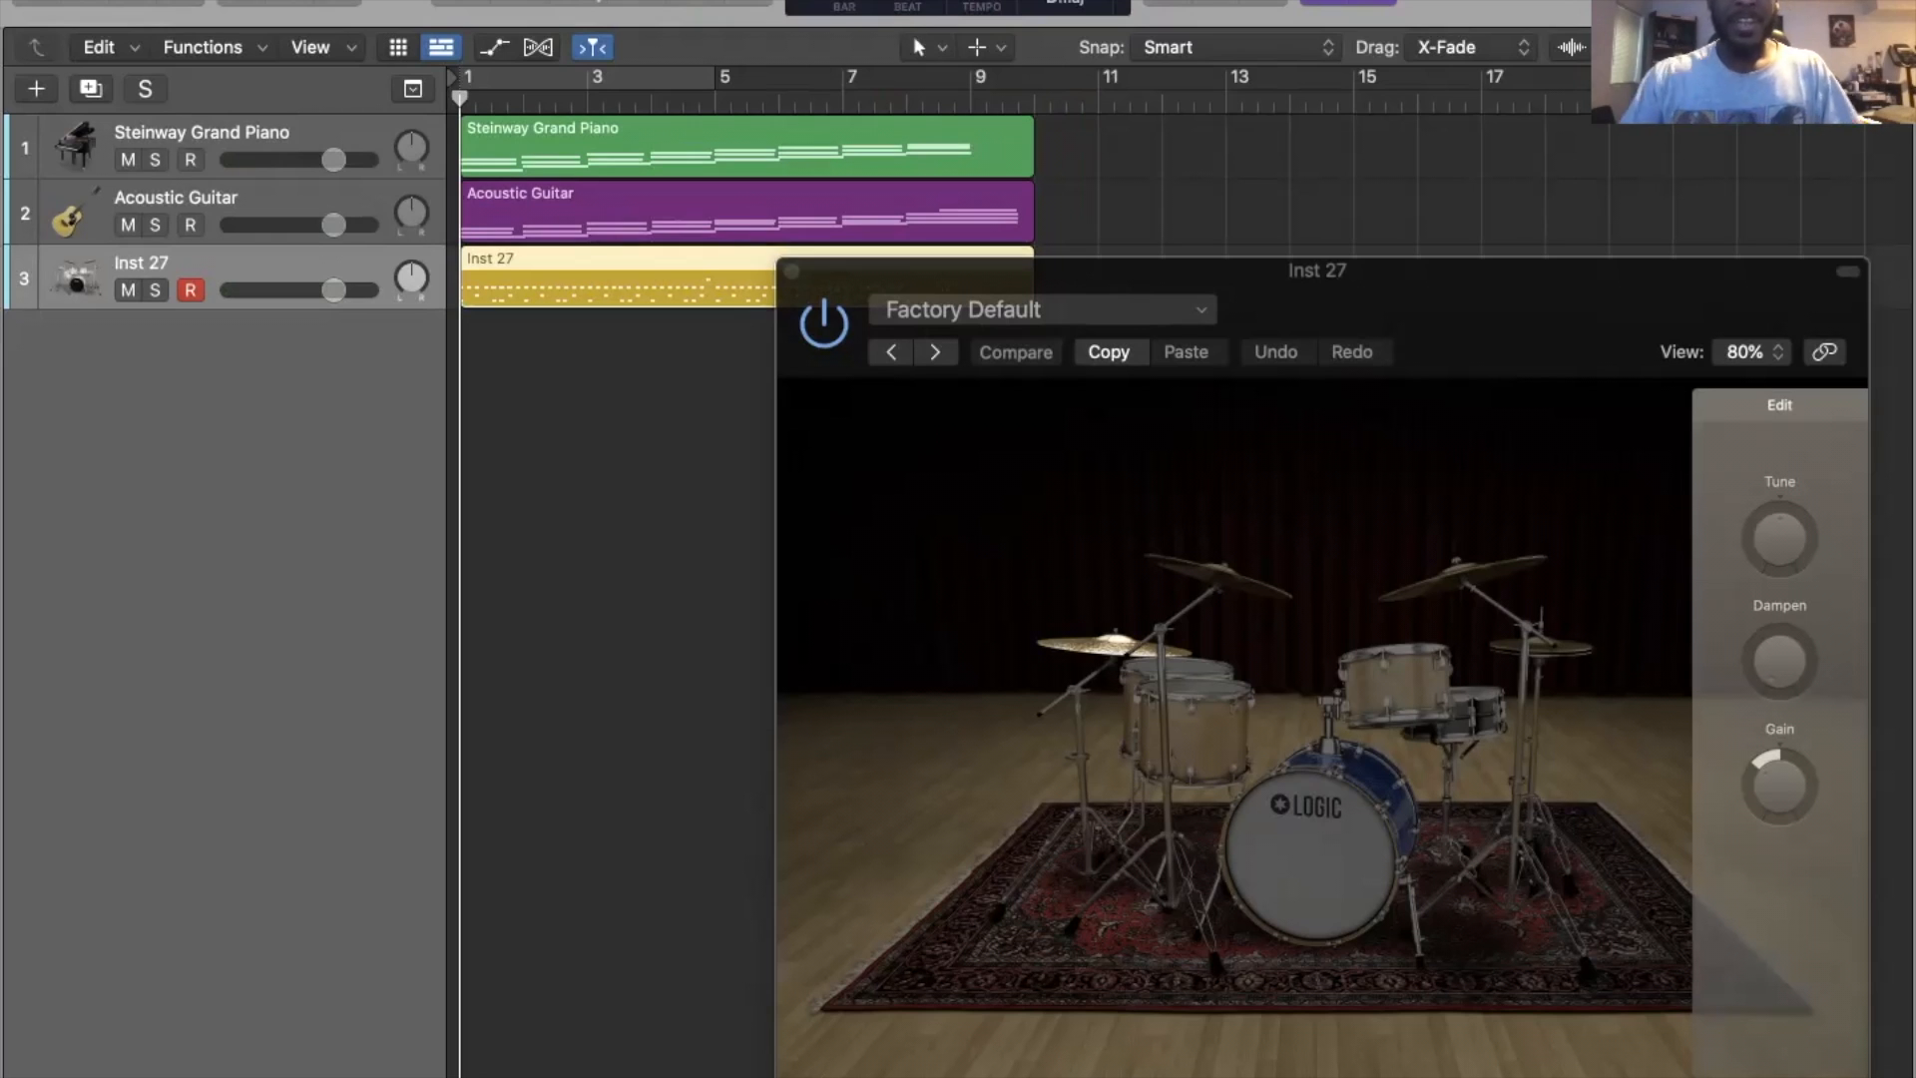
key(space)
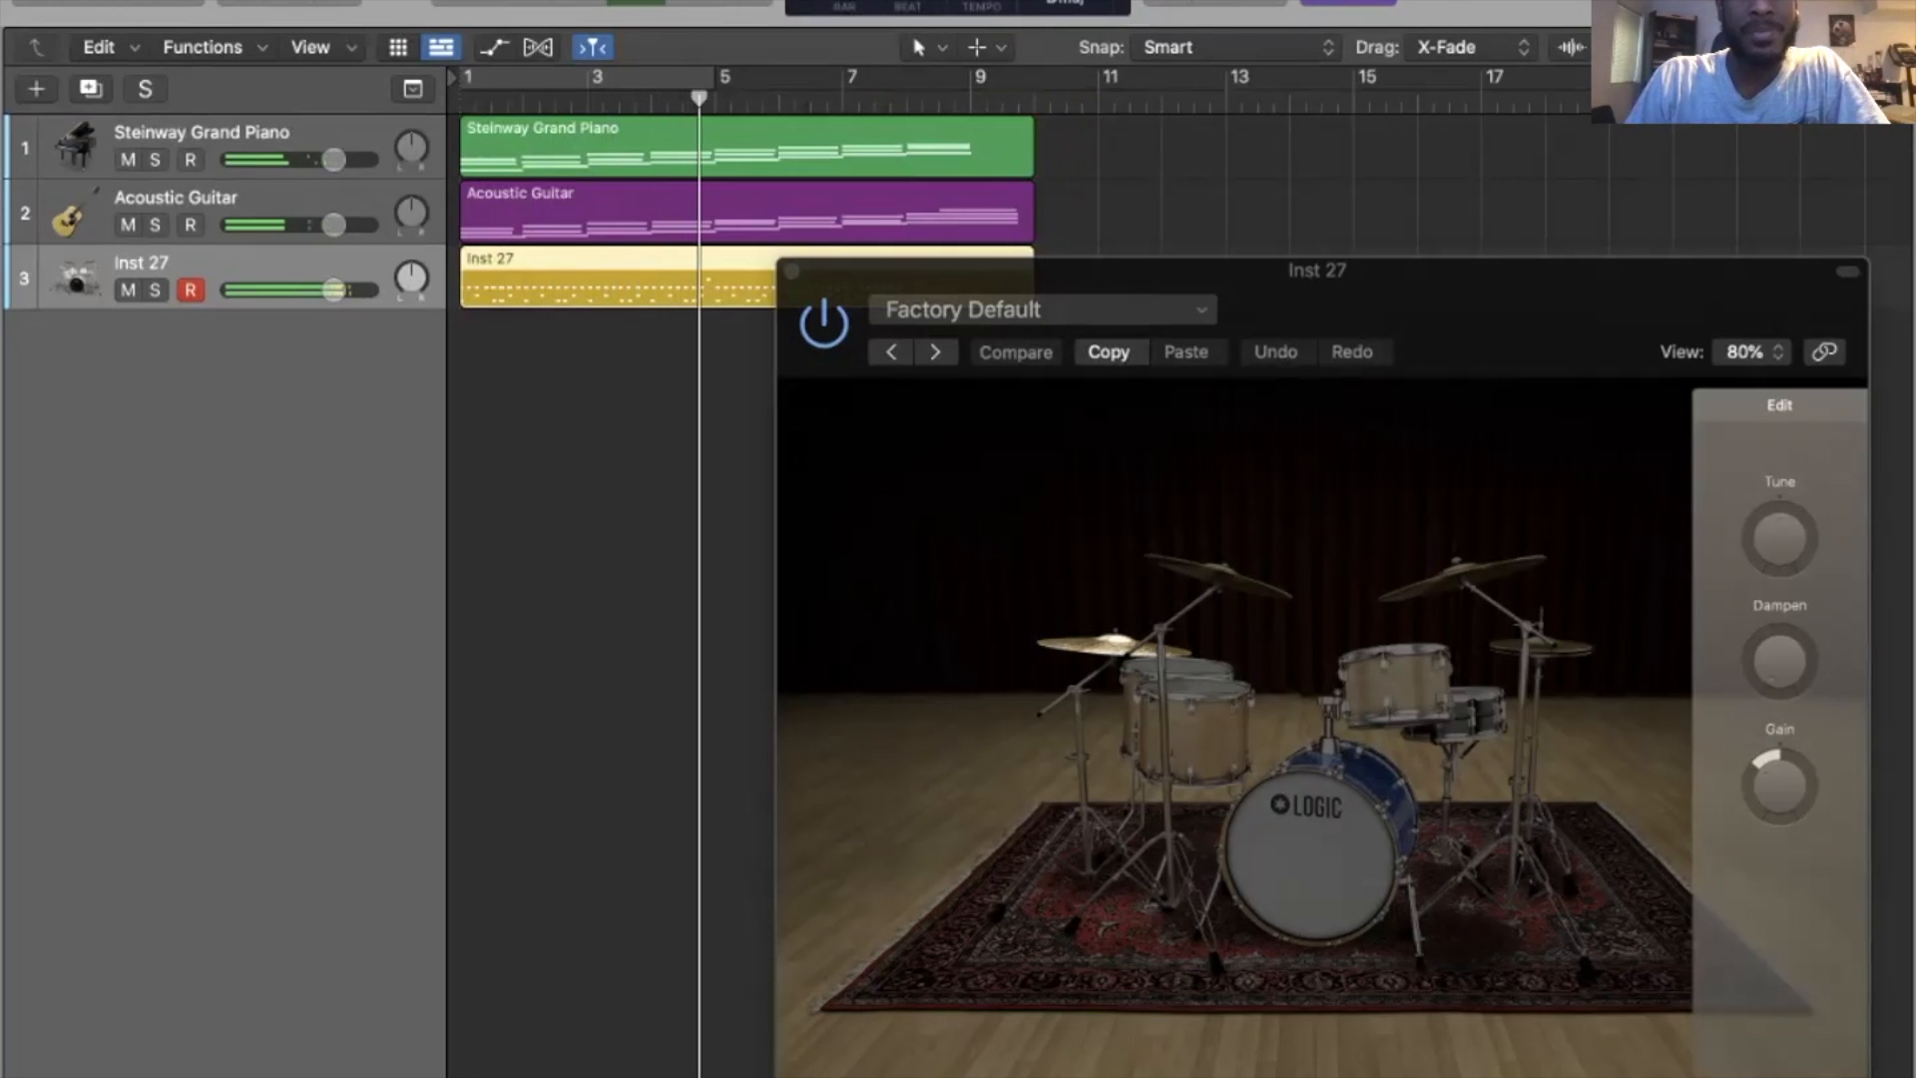
click(792, 272)
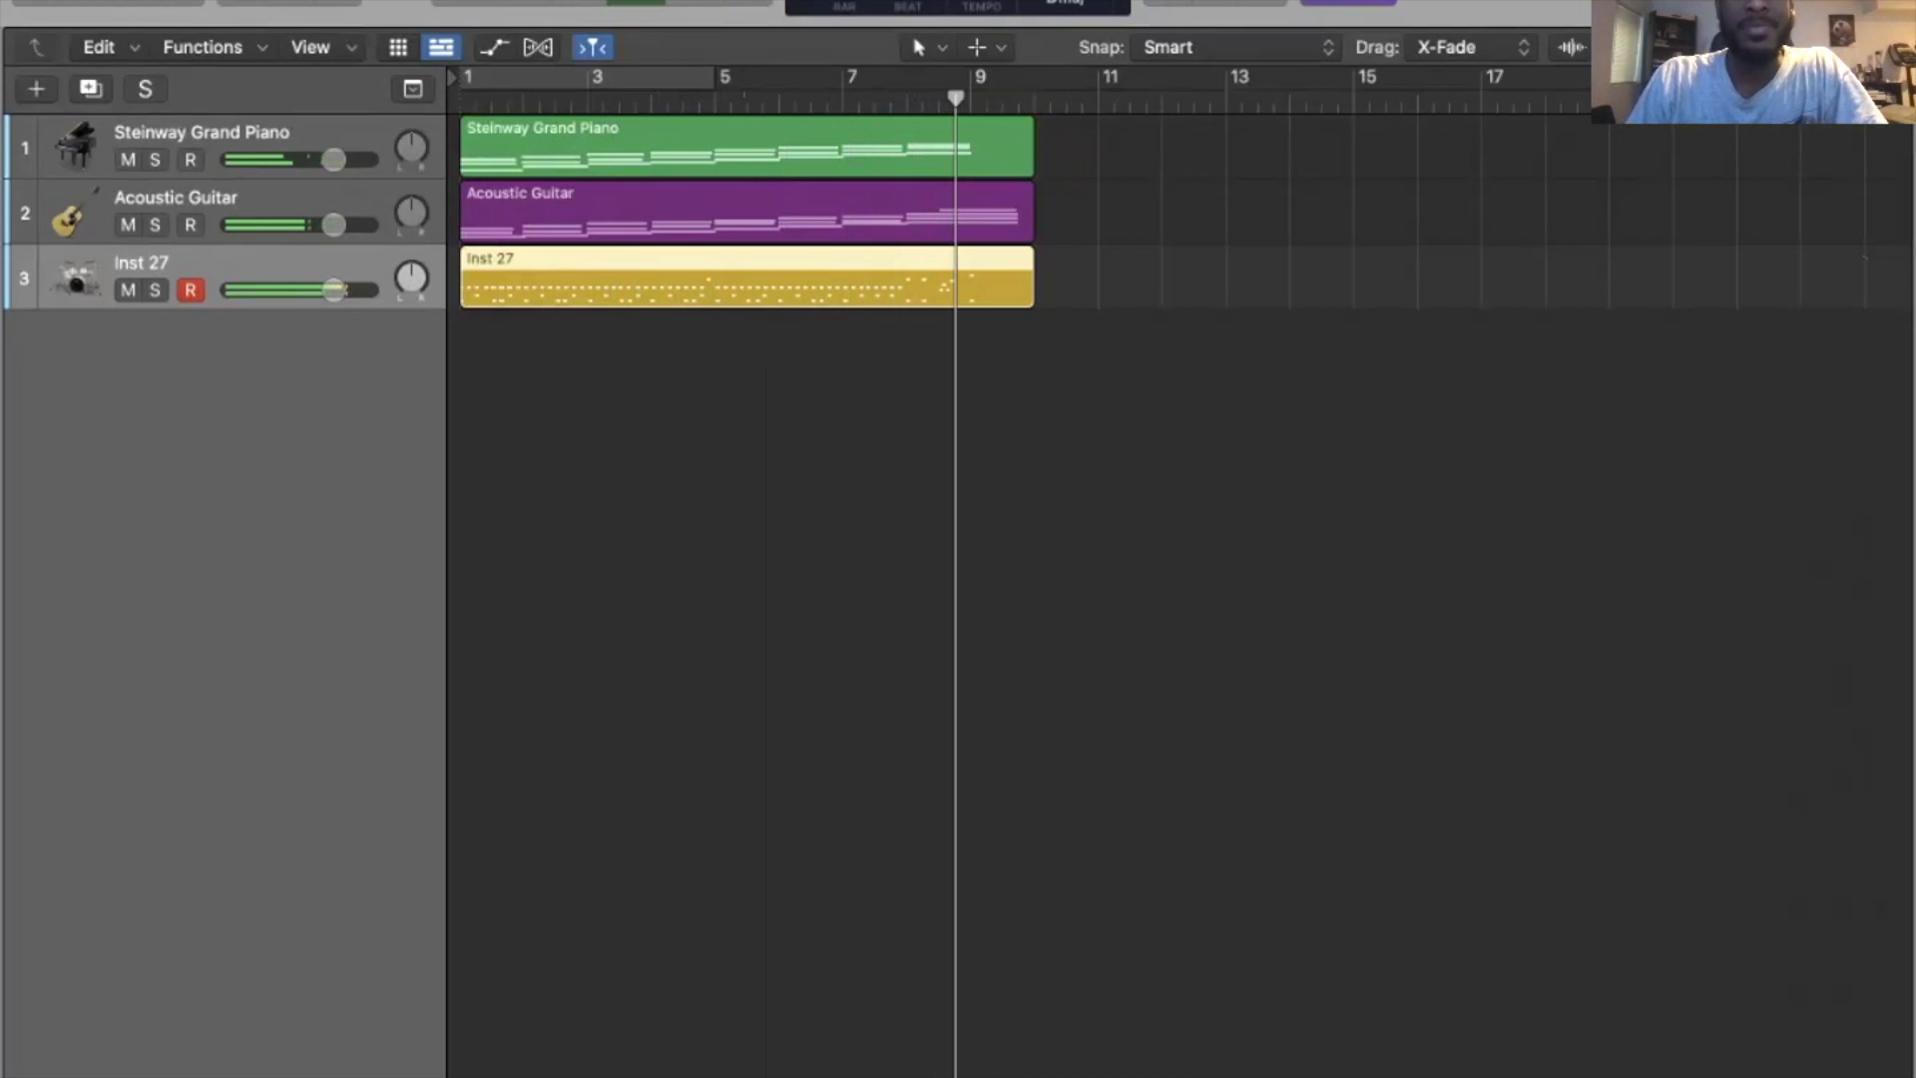
key(space)
key(Return)
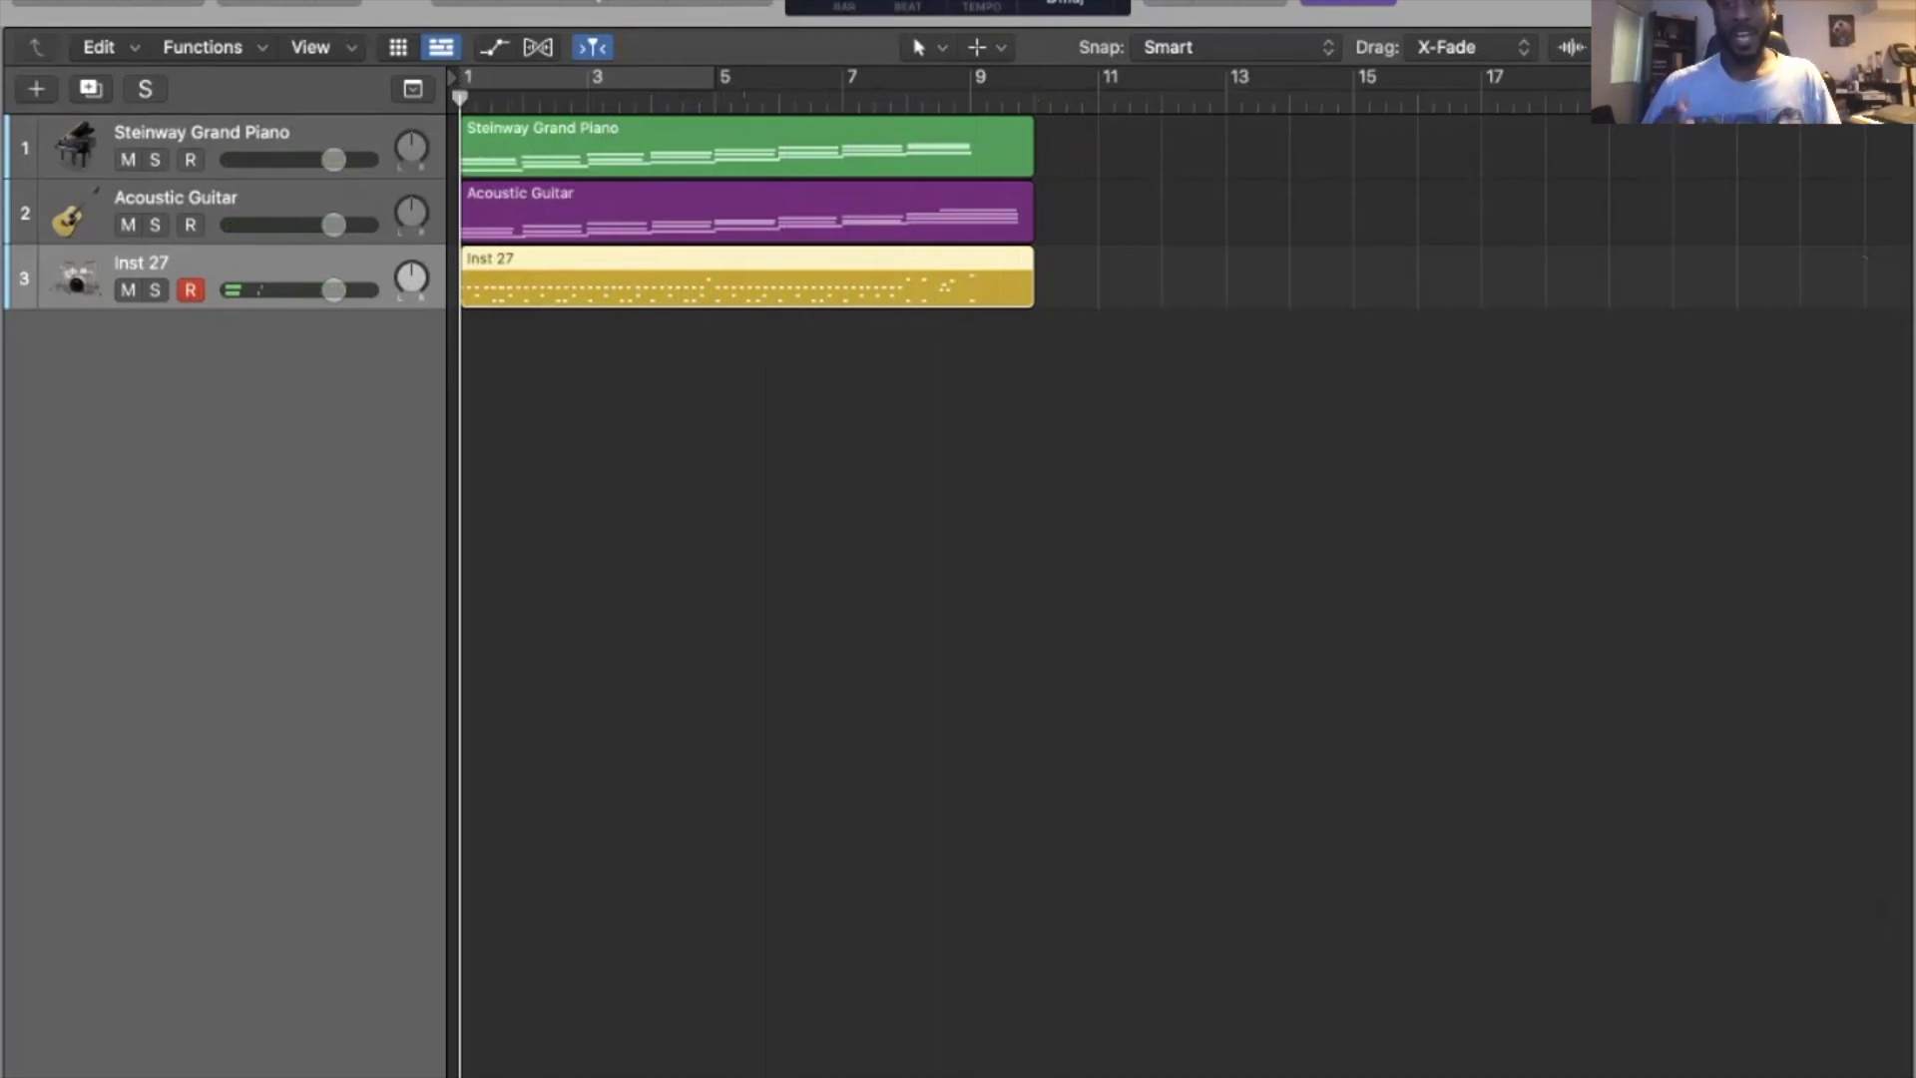